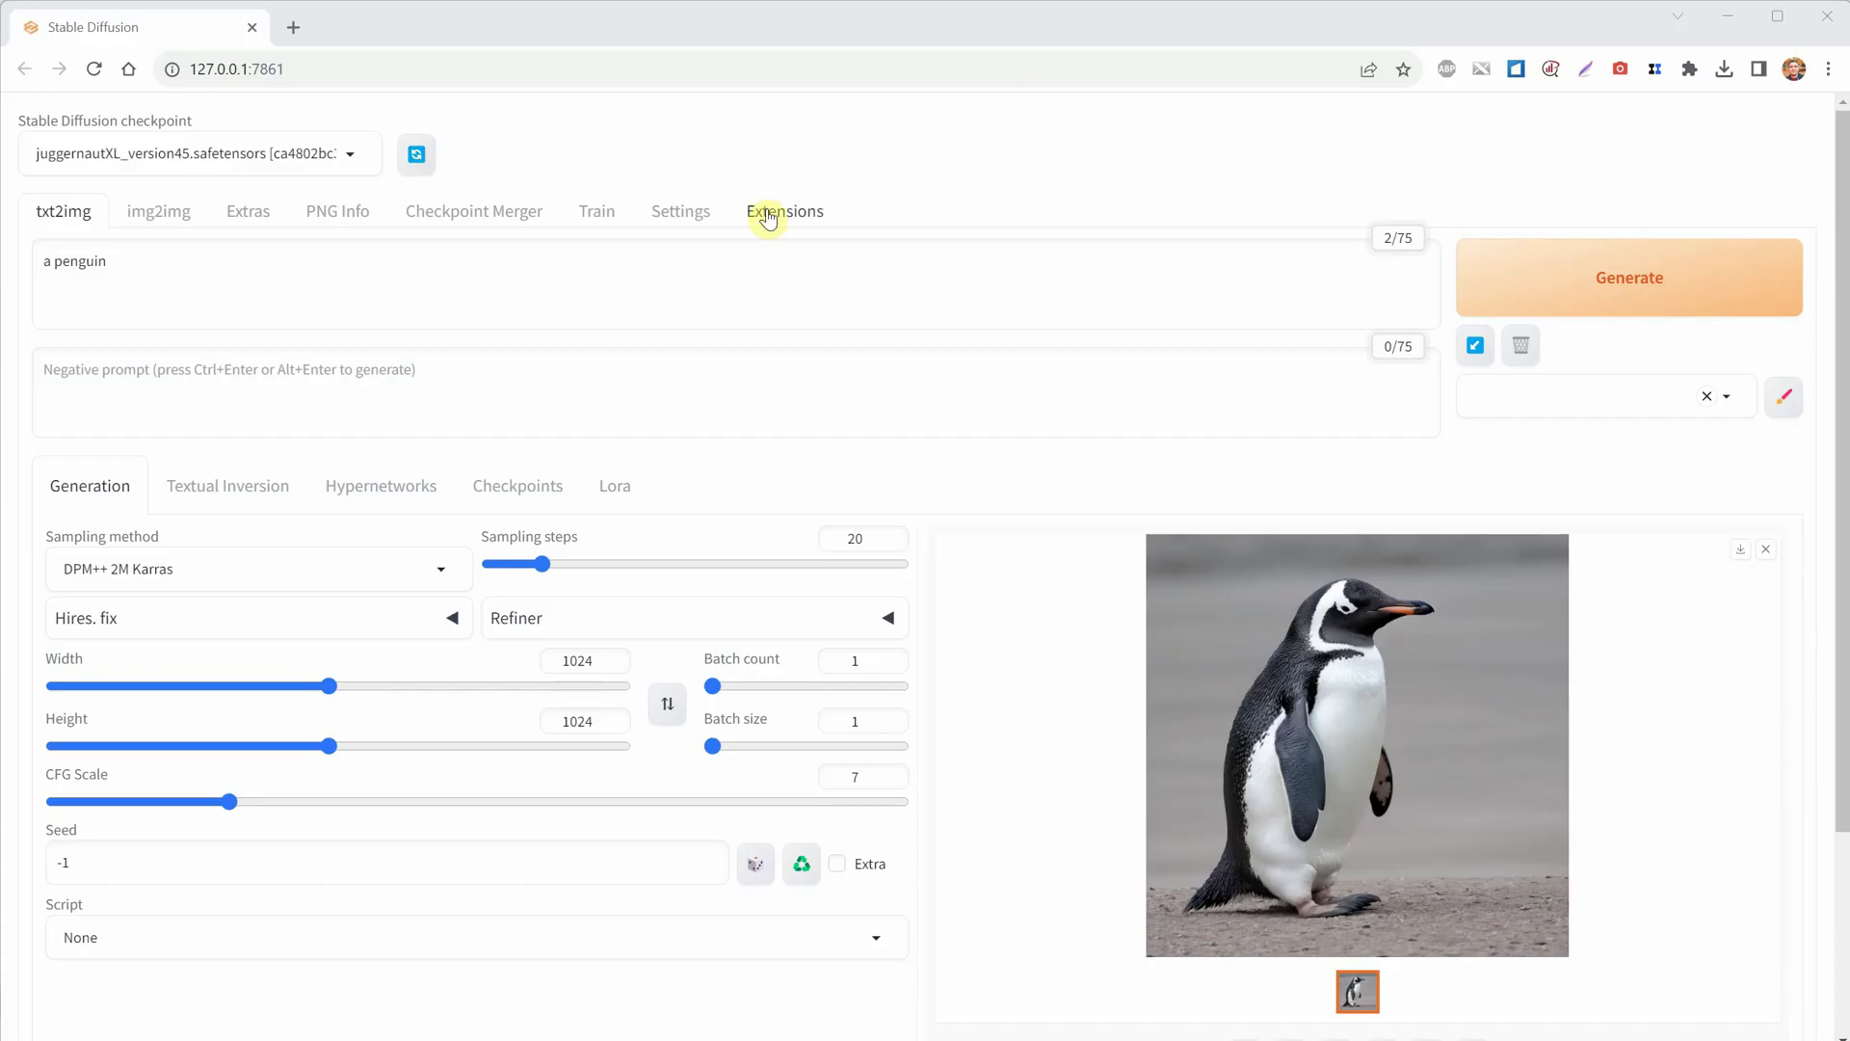
Load the list of available extensions on the Extensions page.
click(773, 221)
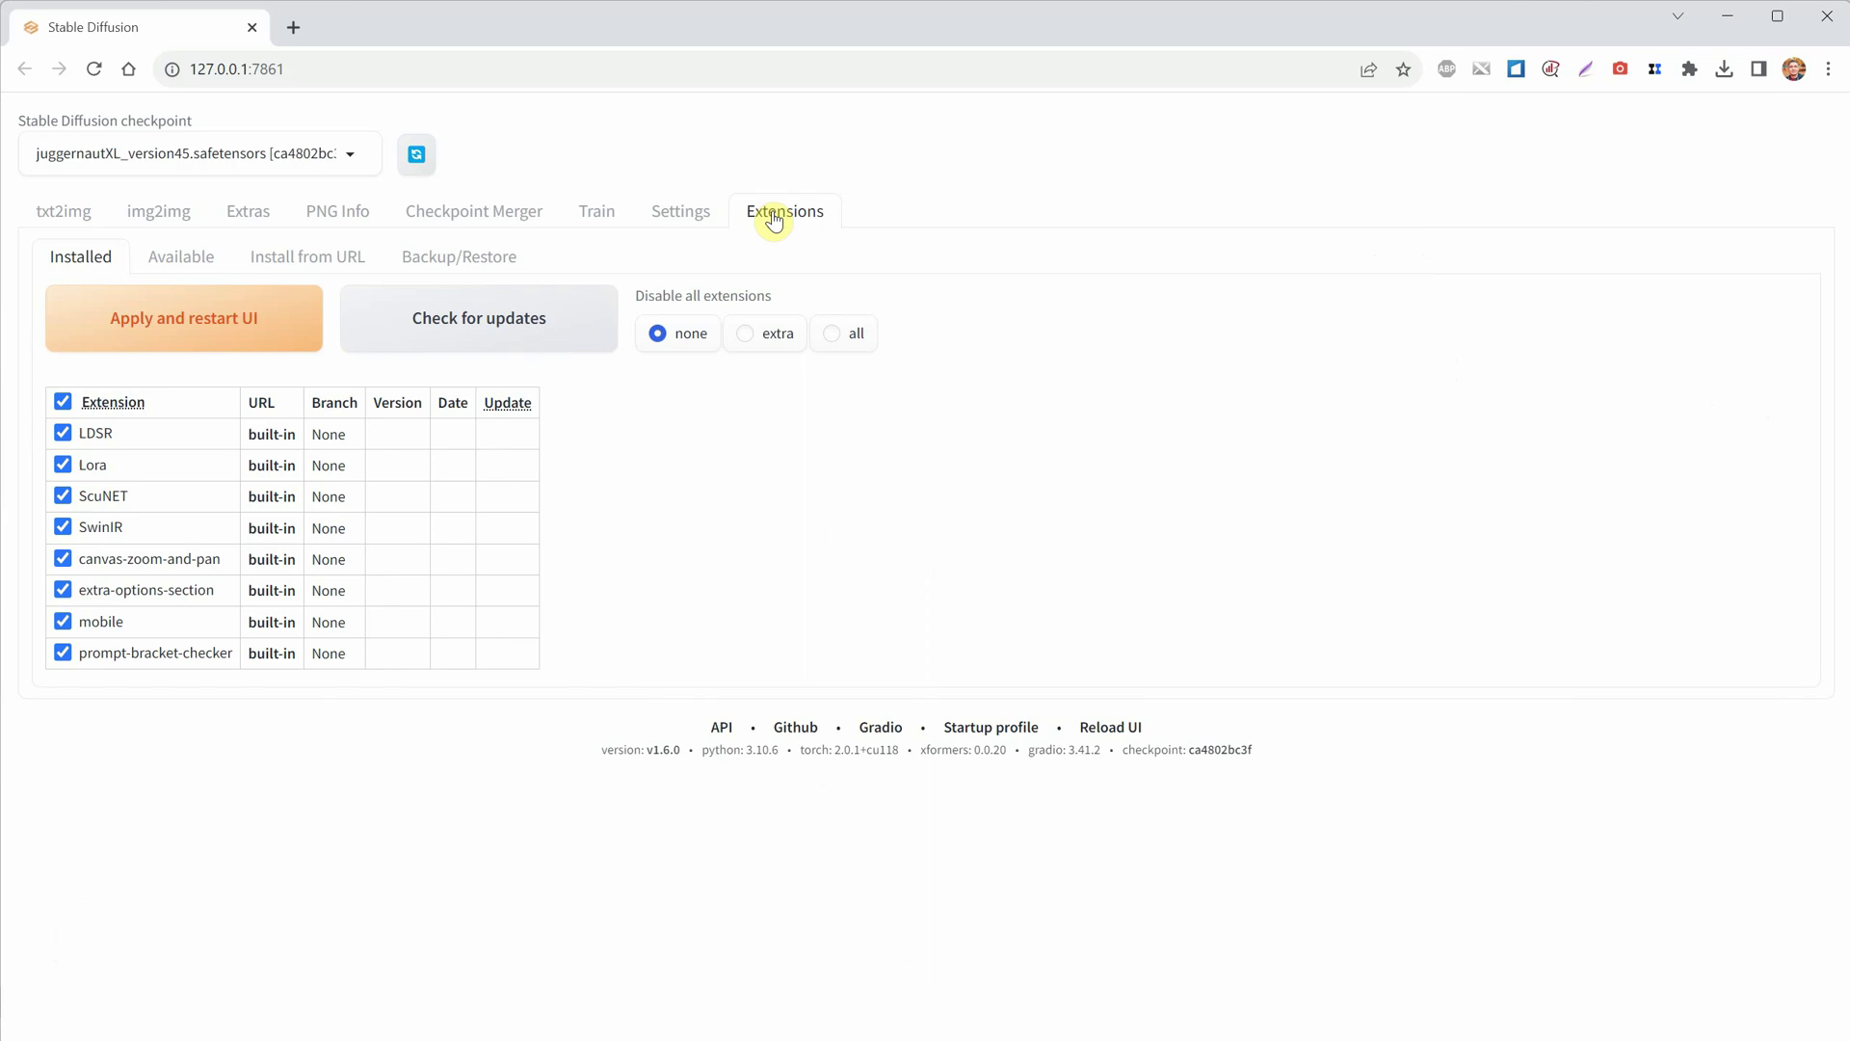
click(184, 260)
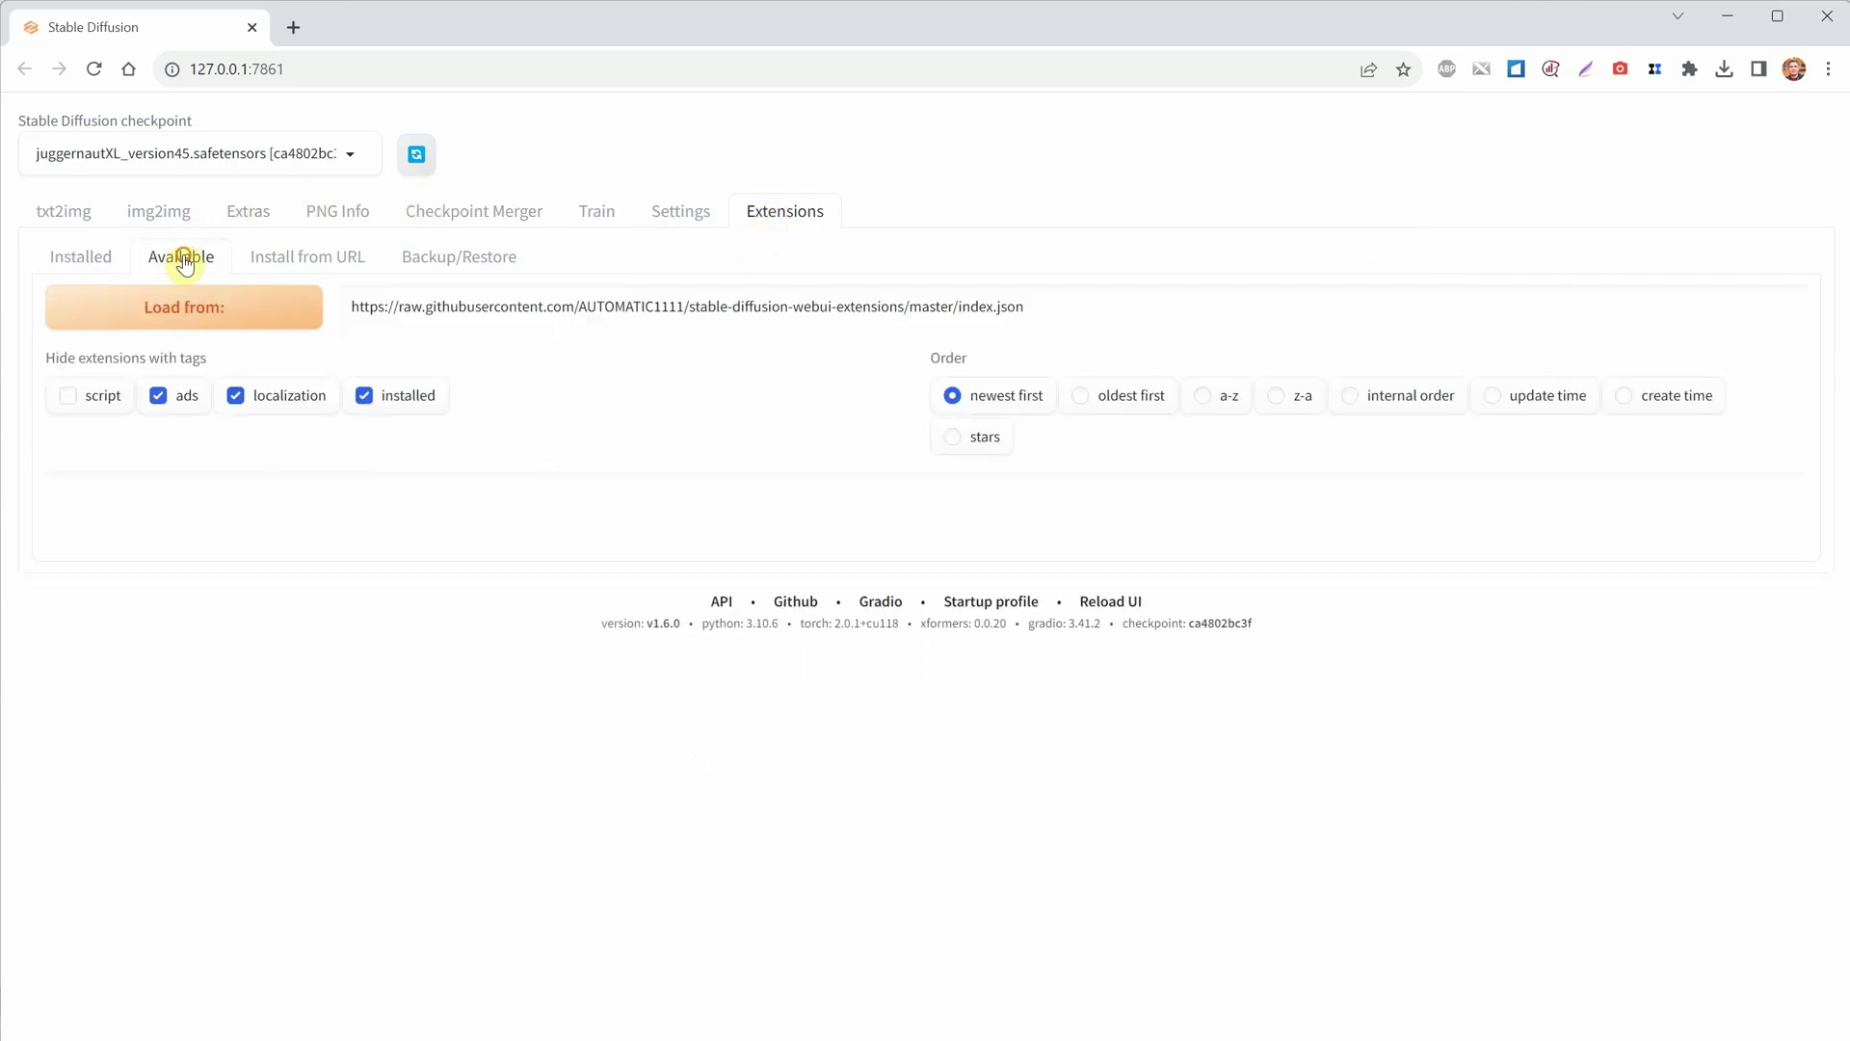
click(193, 322)
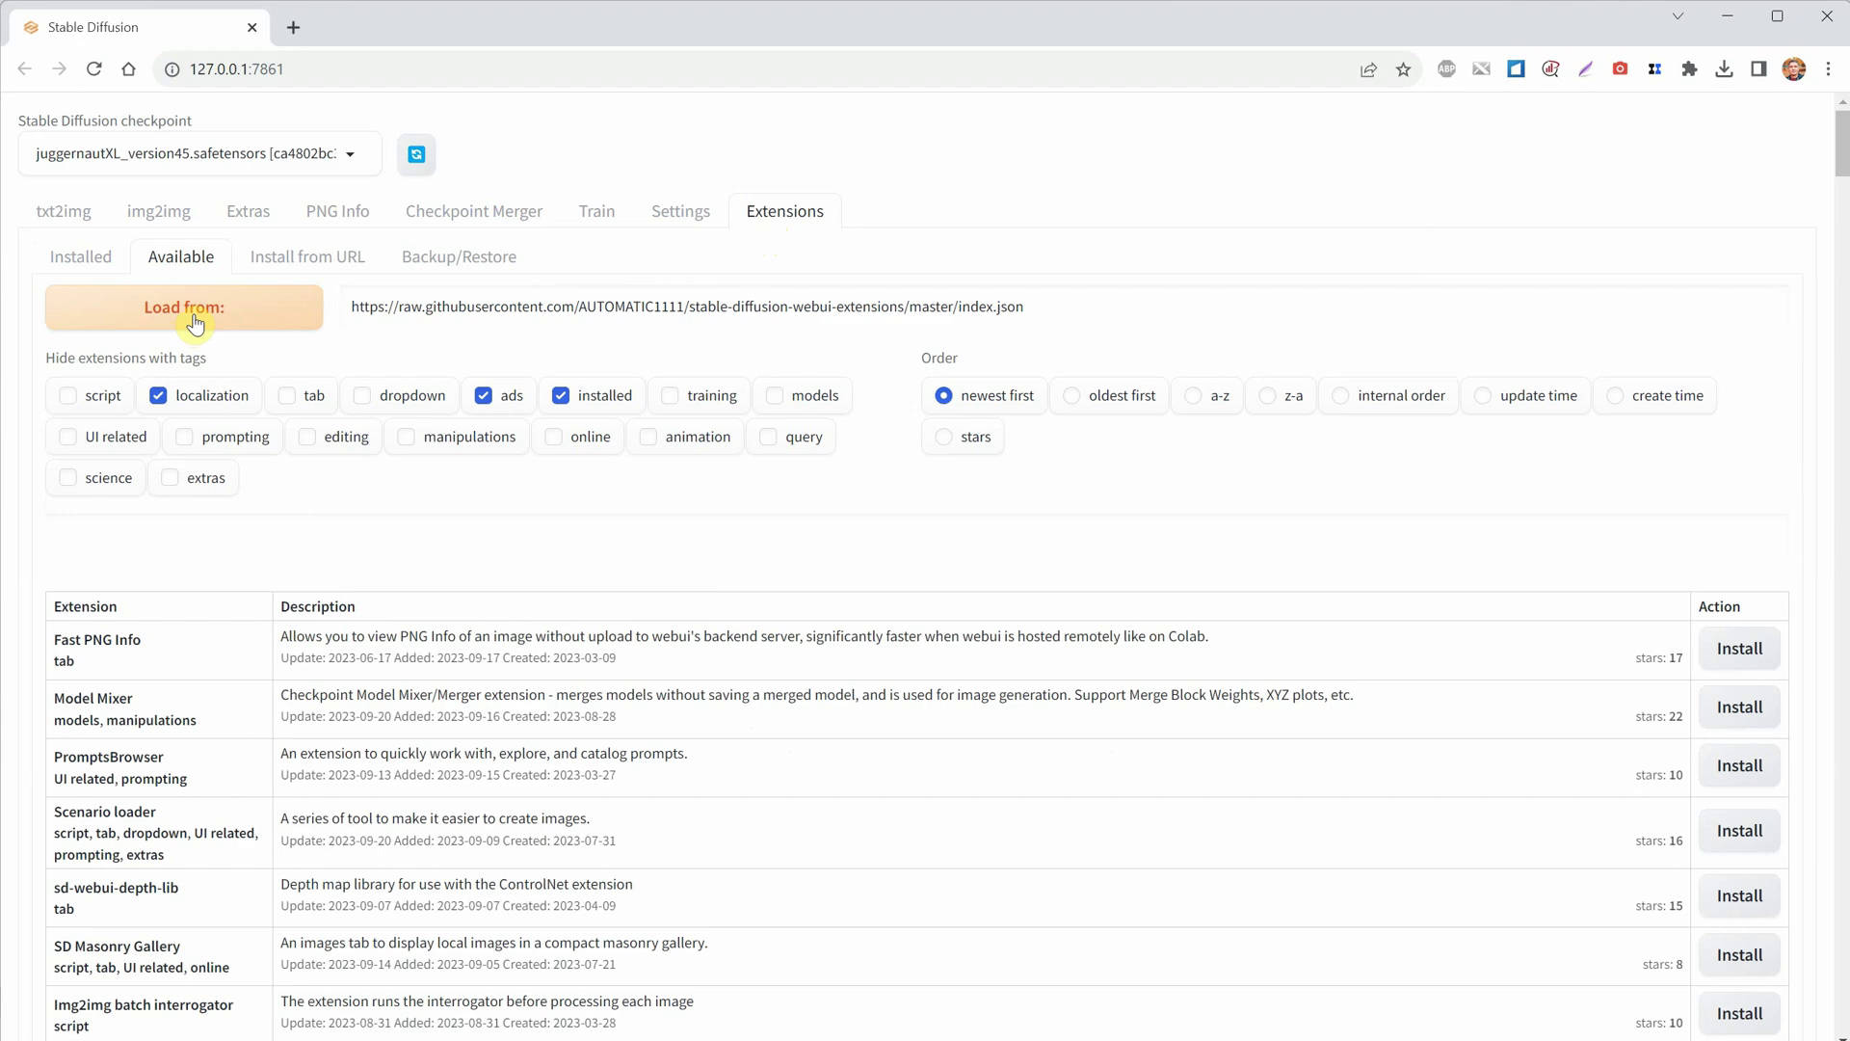
Find 'style selector' in the list and install Style Selector for SDXL 1.0.
key(ctrl+f)
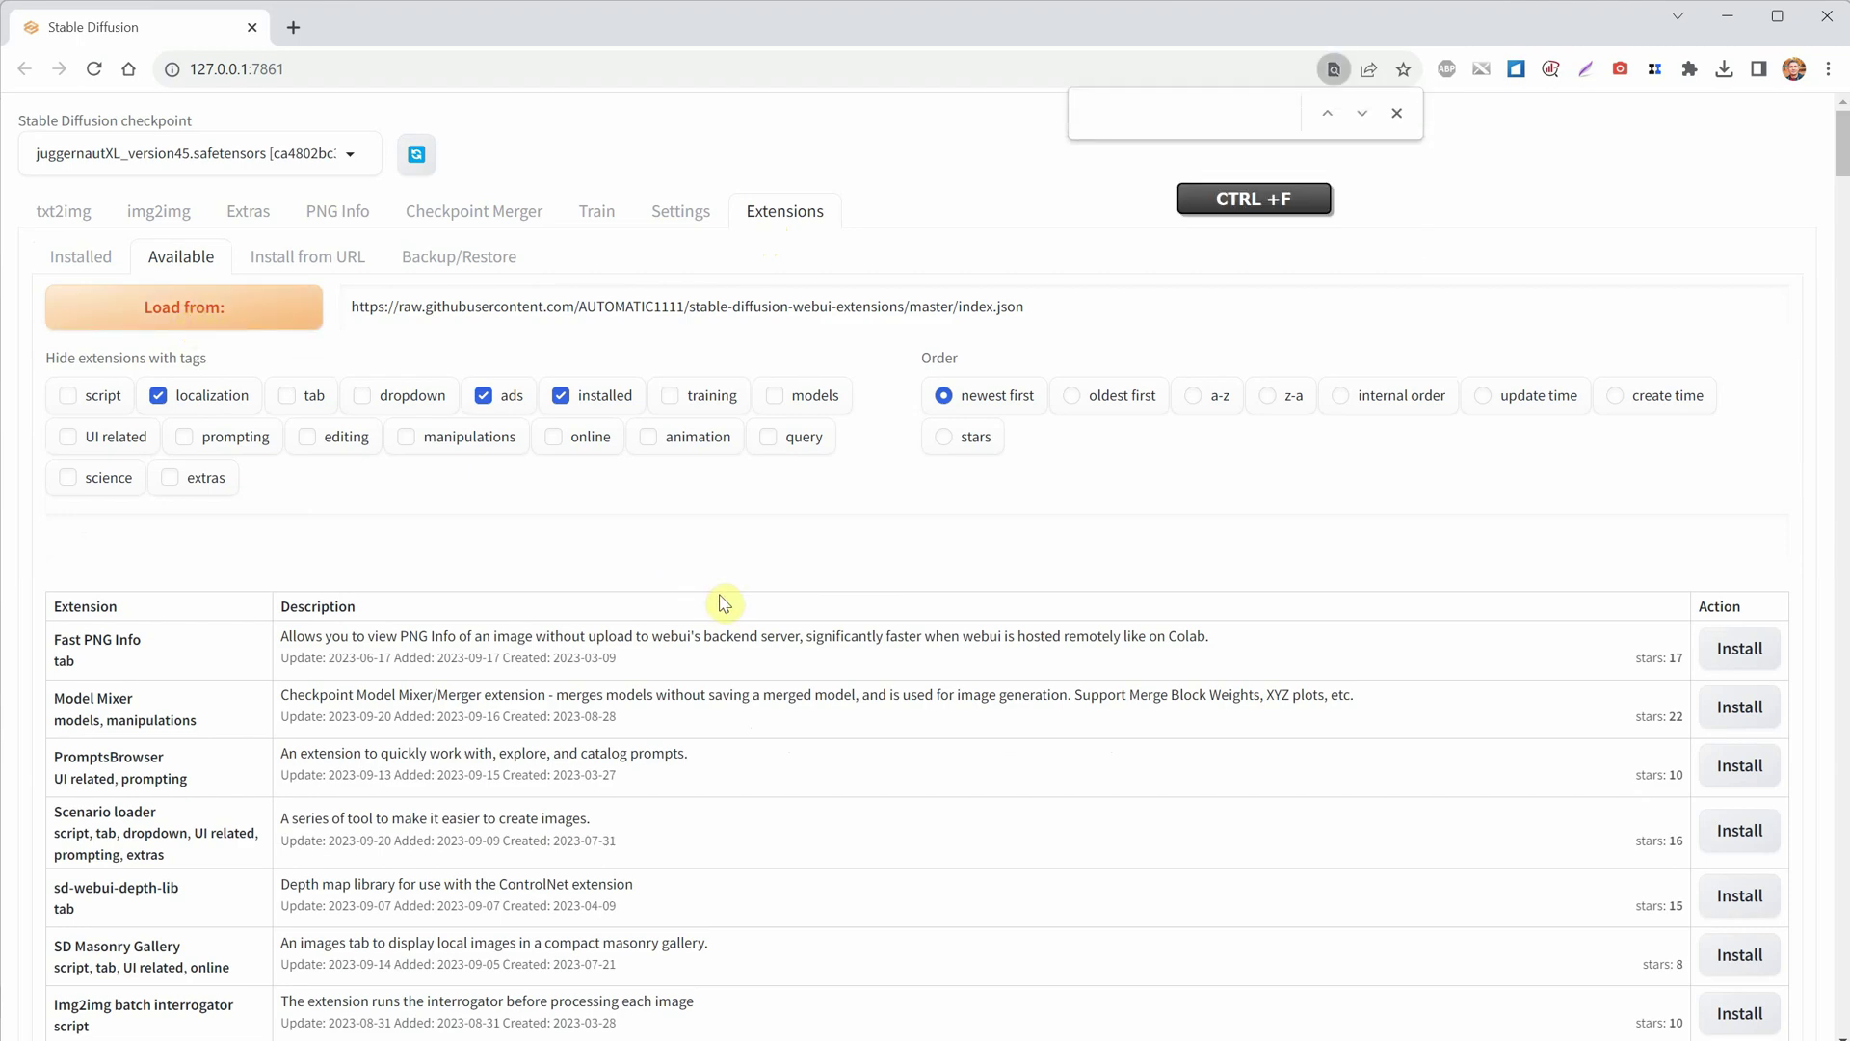
text(style selector)
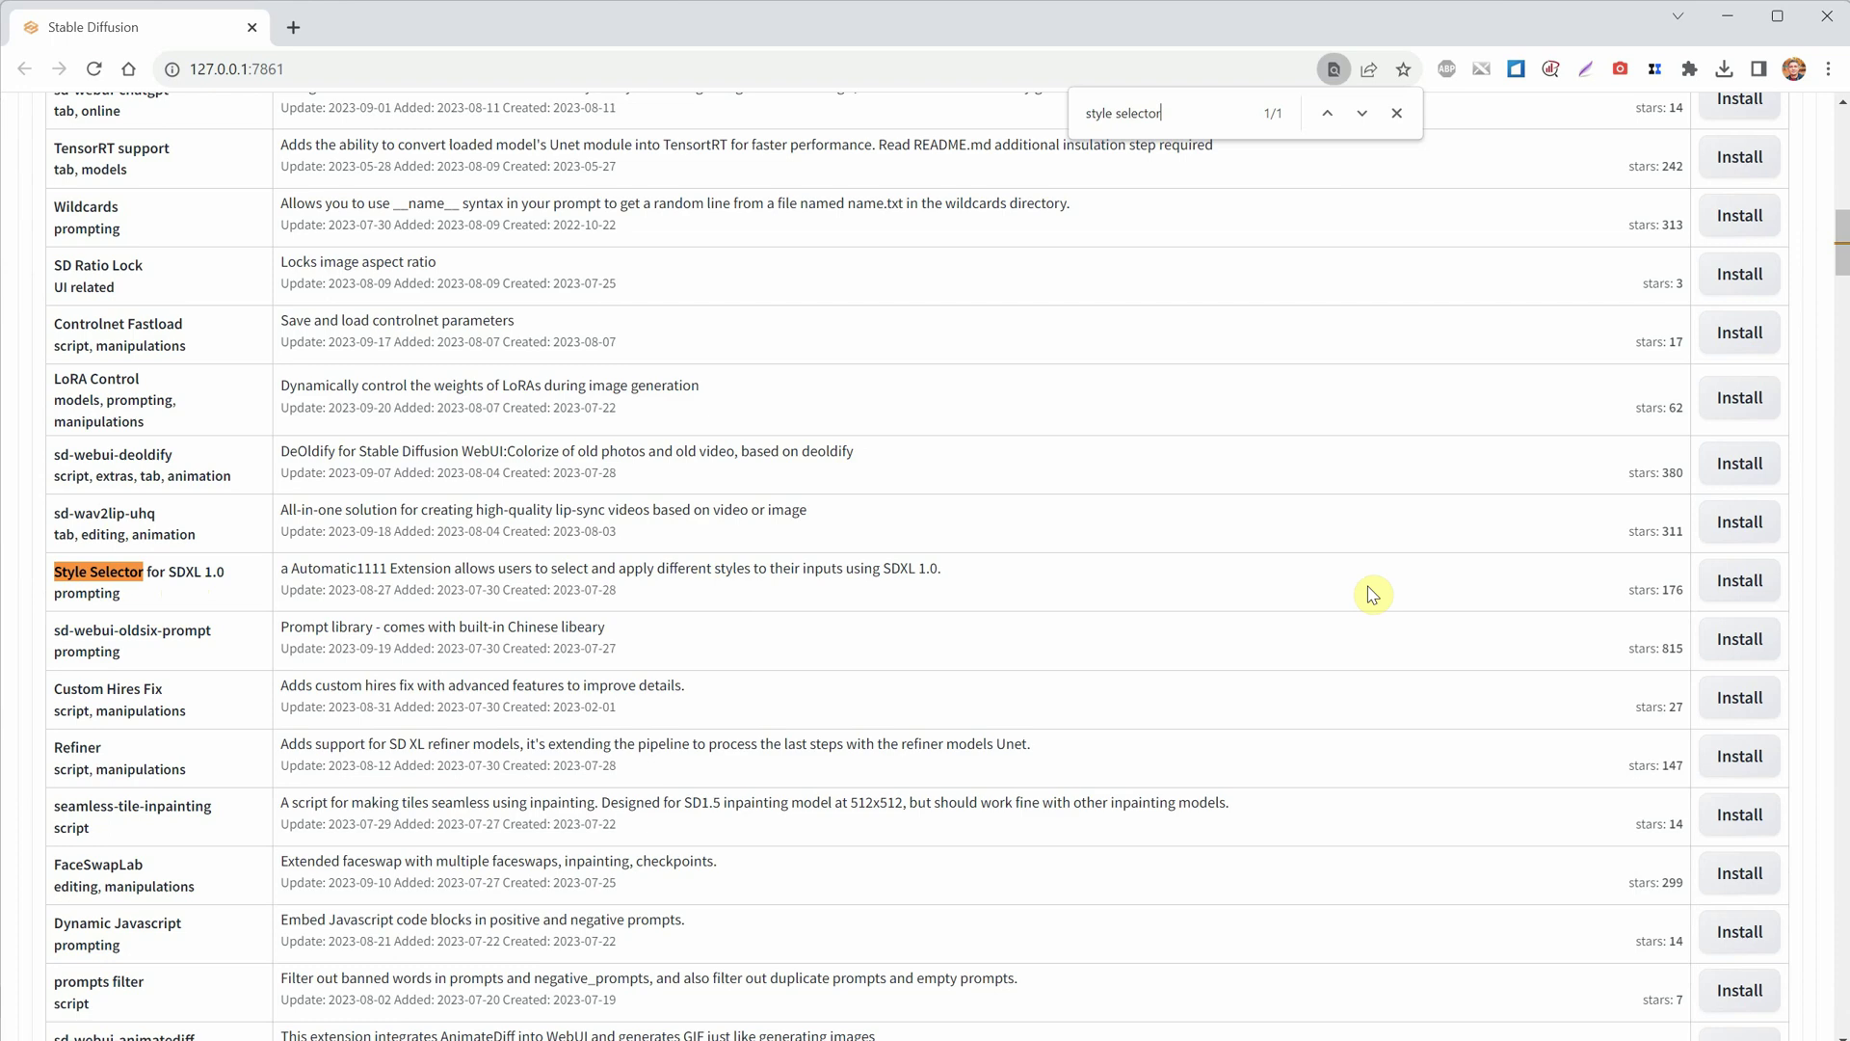
click(1740, 584)
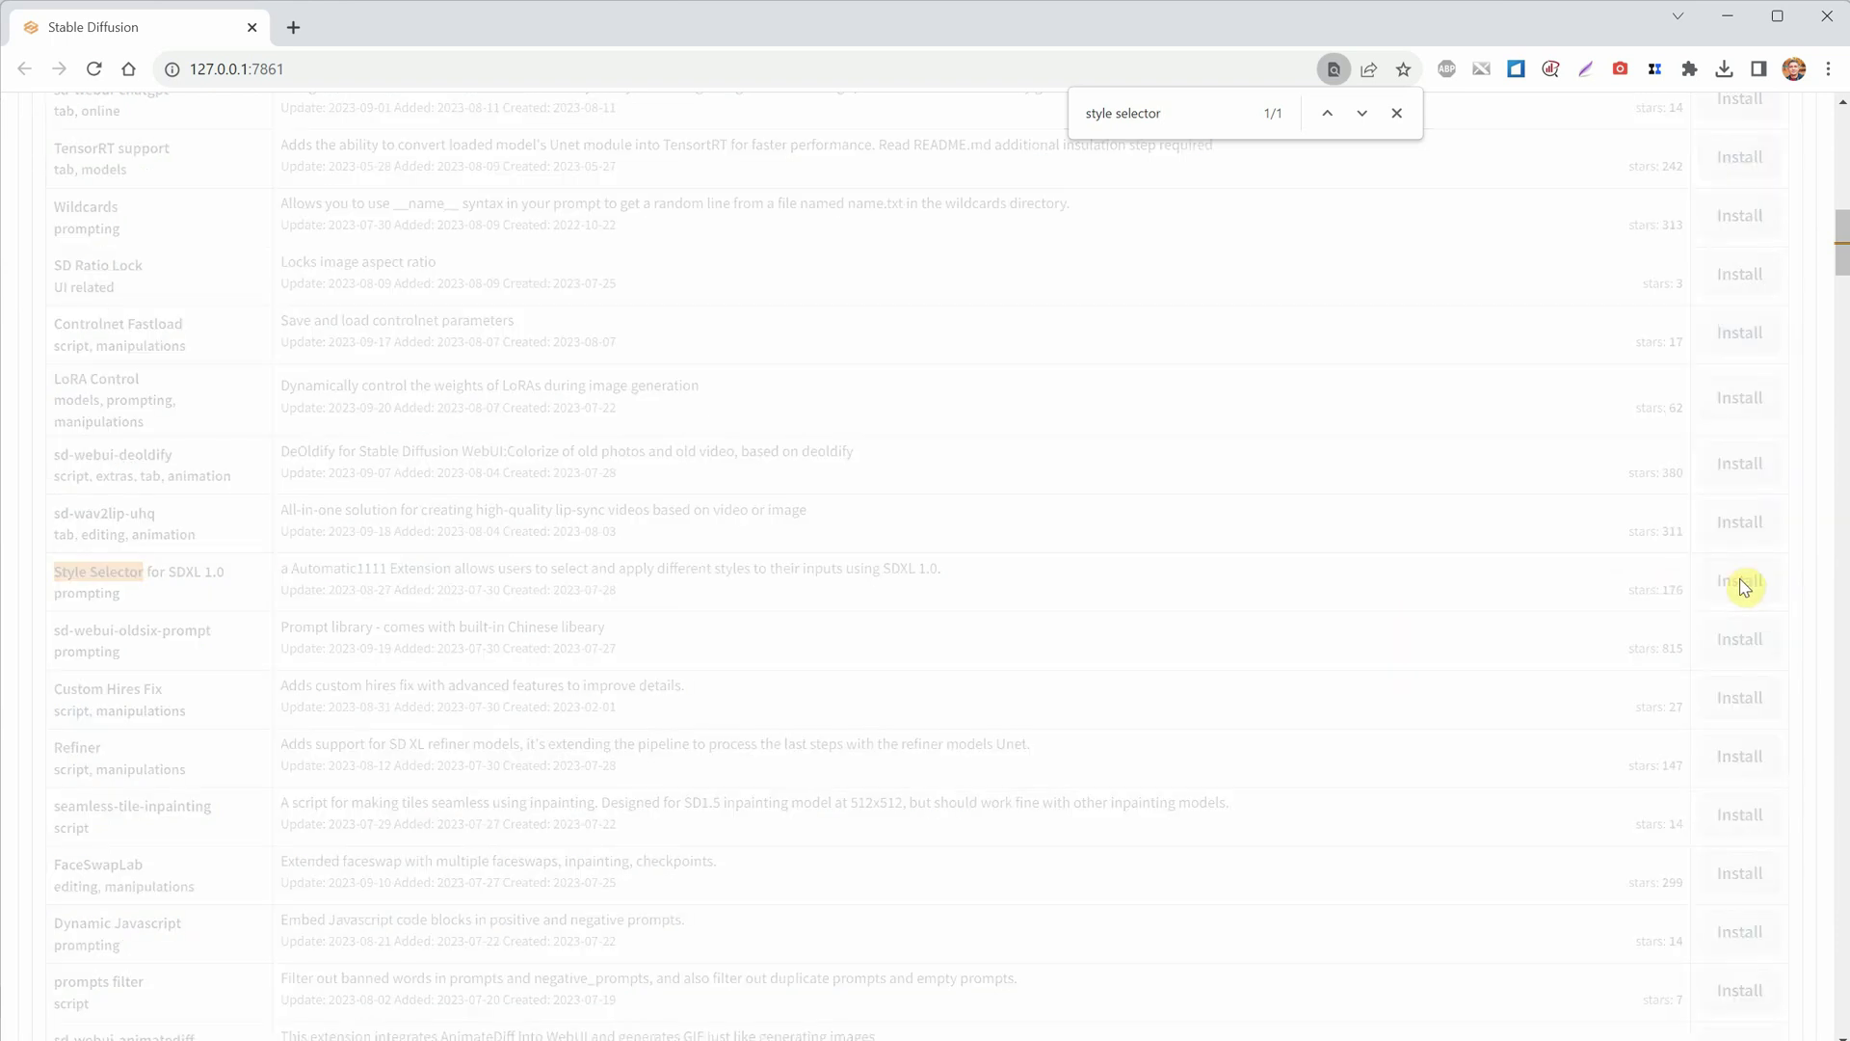
click(1396, 113)
scroll(1460, 410, up, 15)
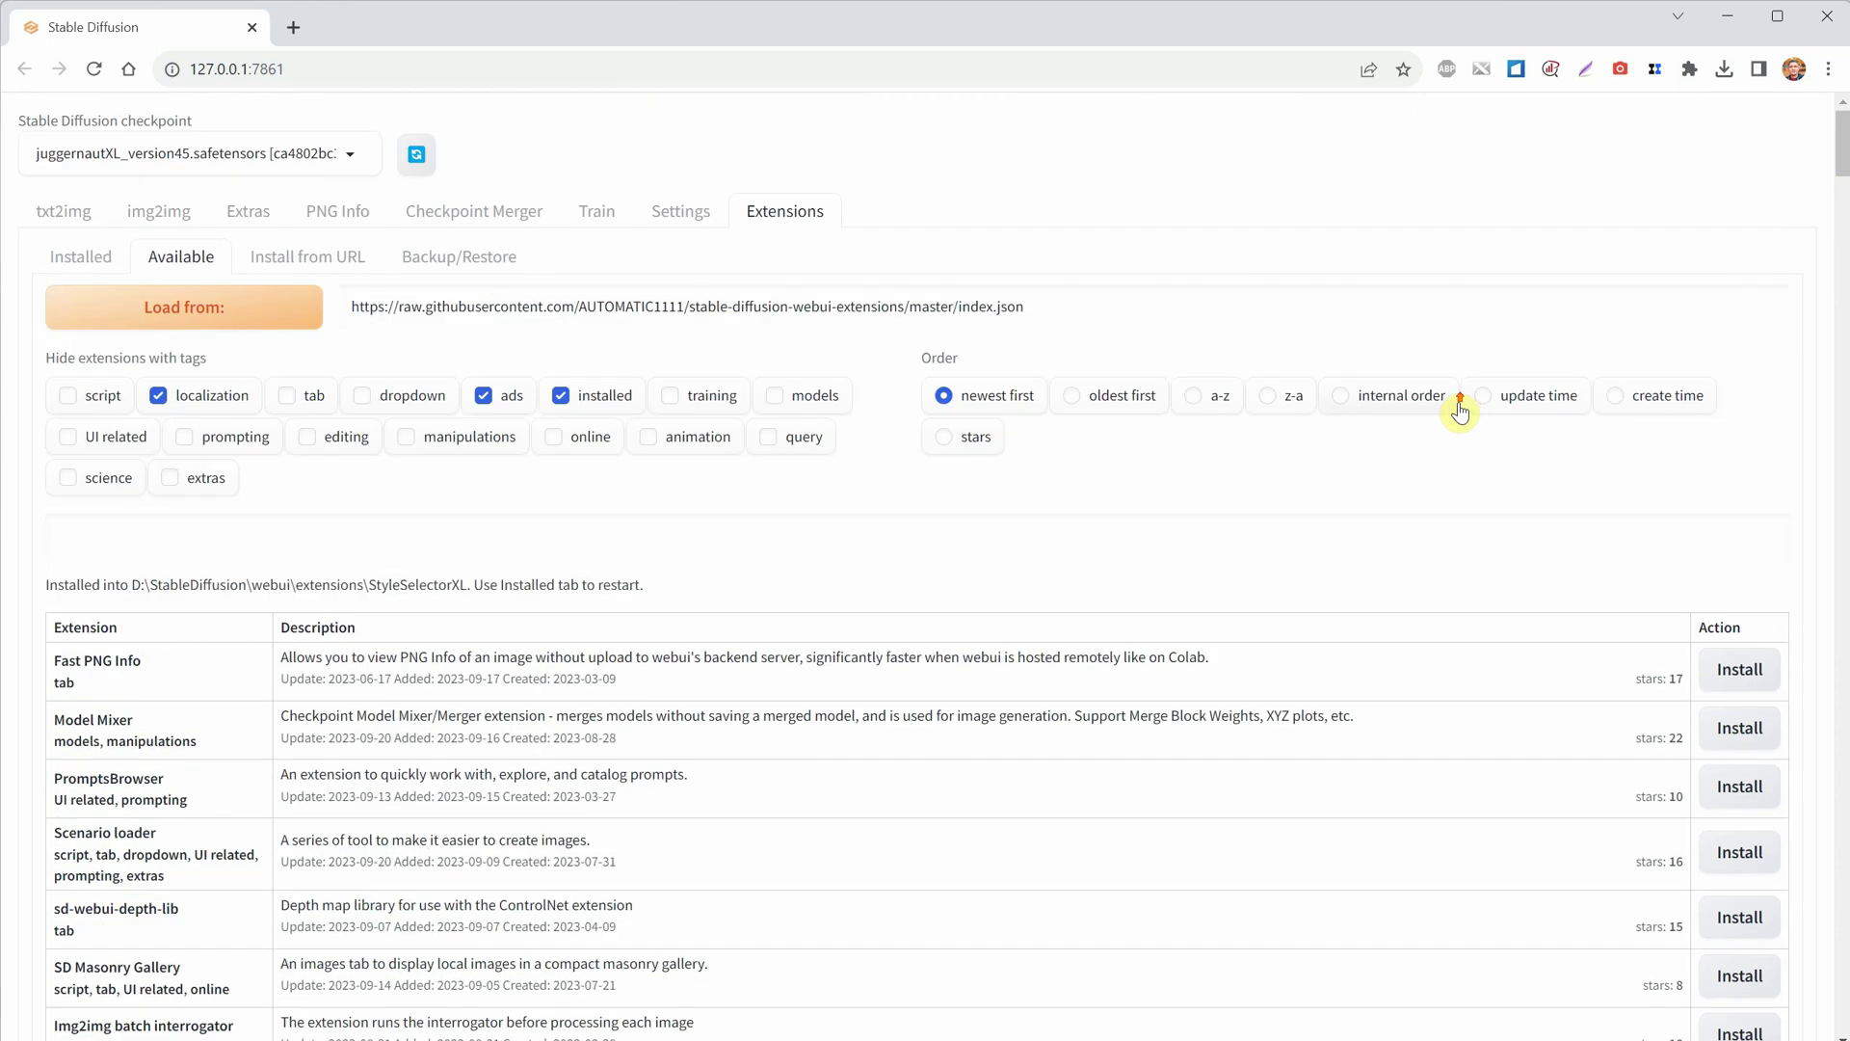
Check installed extensions for updates, then apply and restart the UI.
click(101, 259)
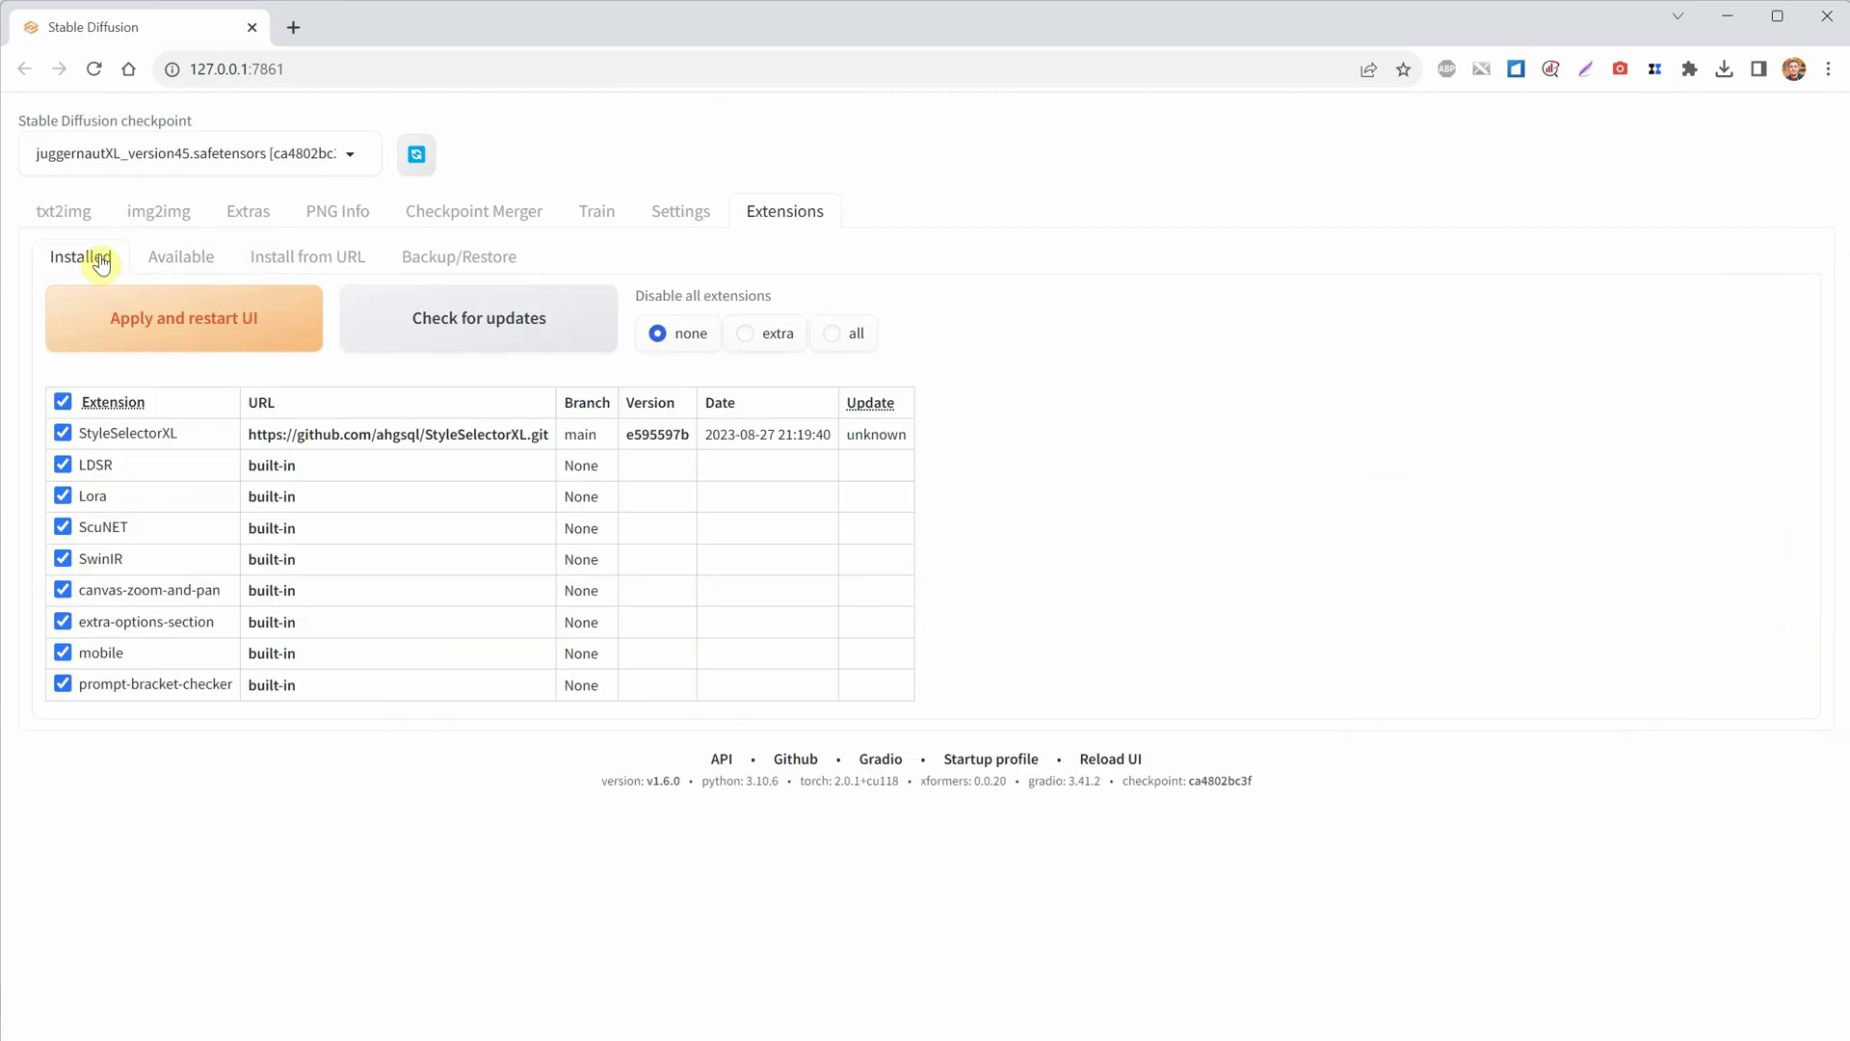
click(460, 332)
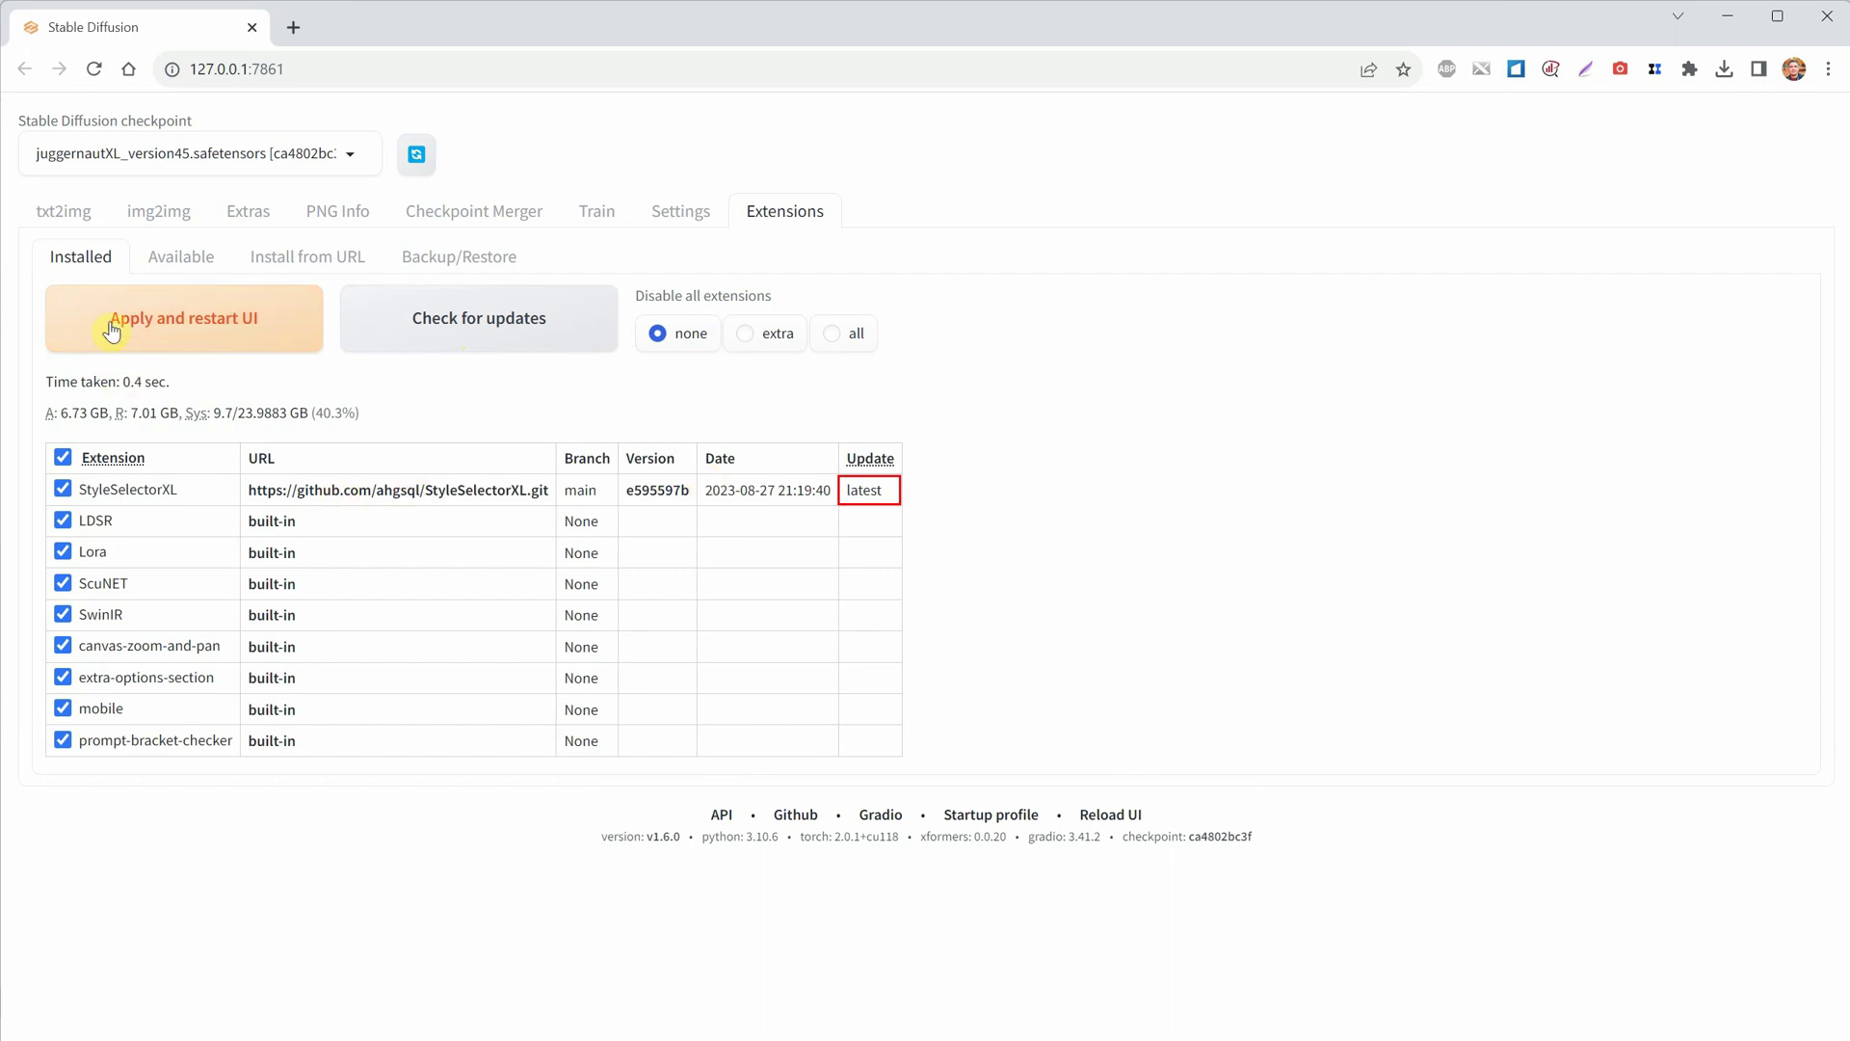
click(166, 328)
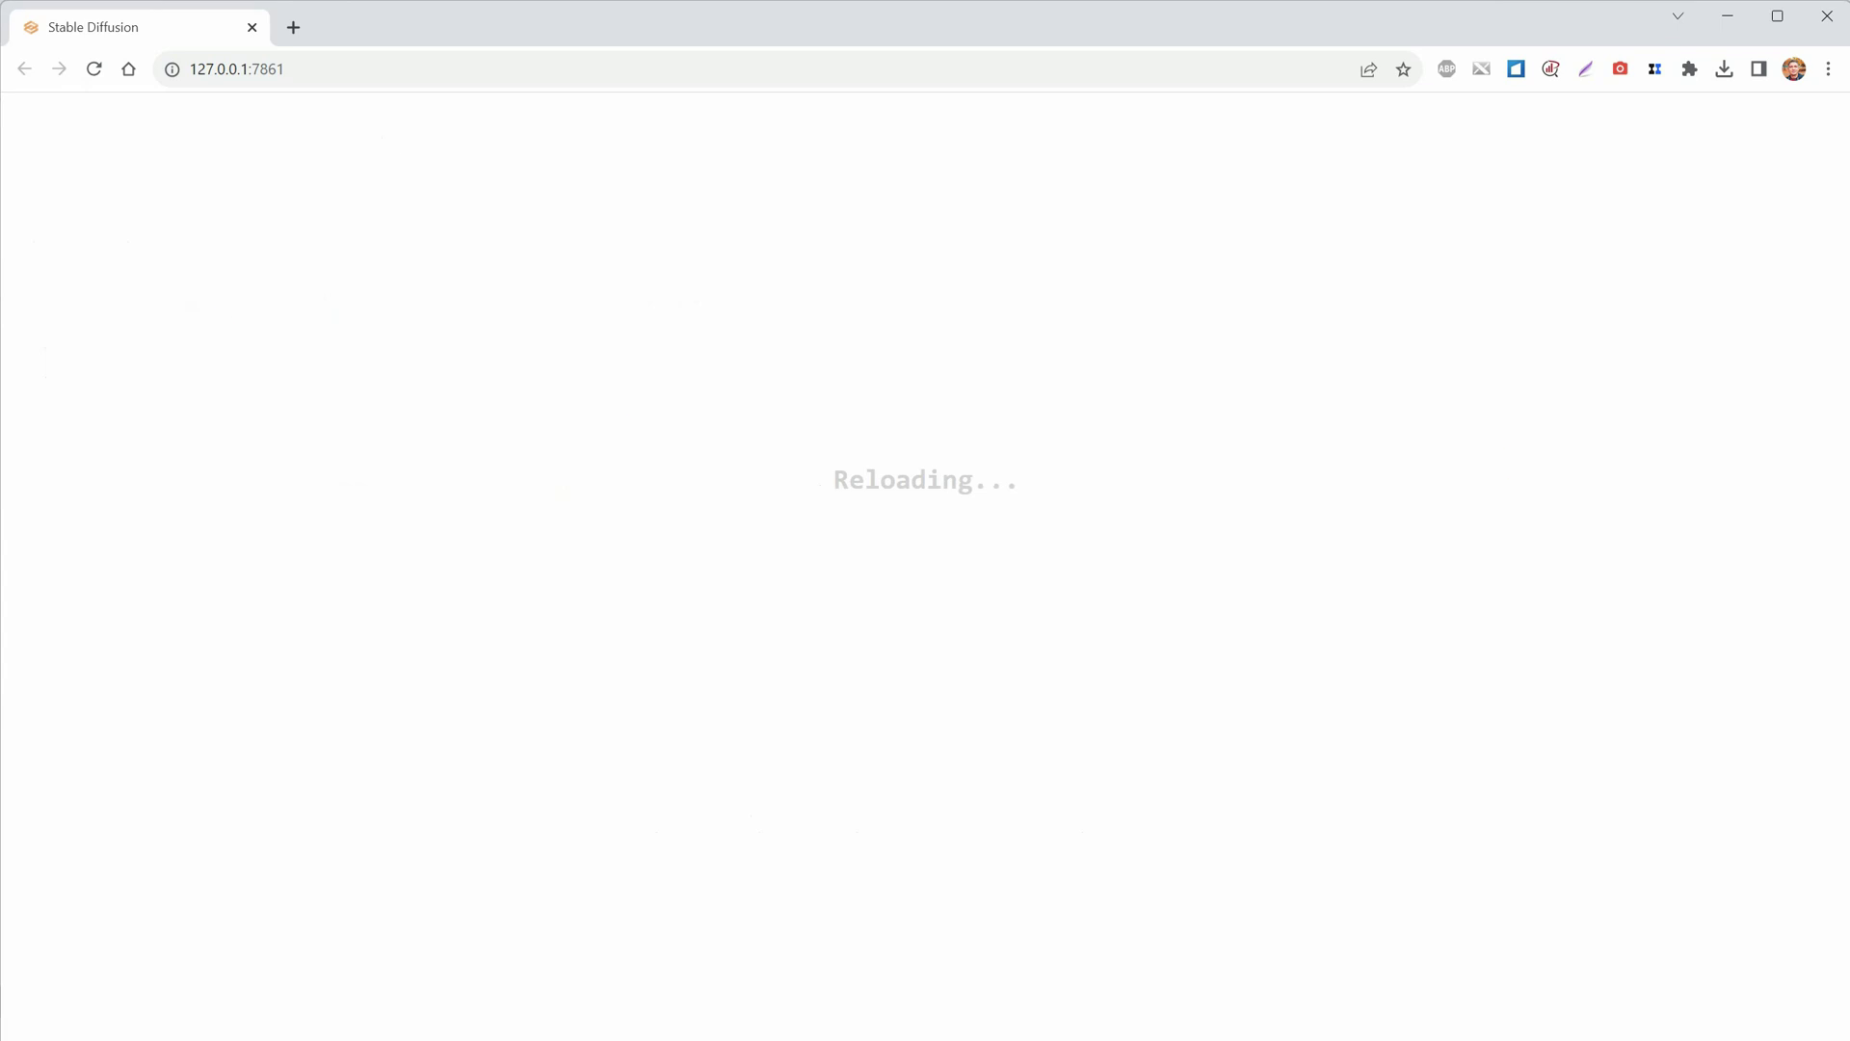
Close the StableDiffusion console and relaunch the web UI with webui-user.bat.
key(alt+Tab)
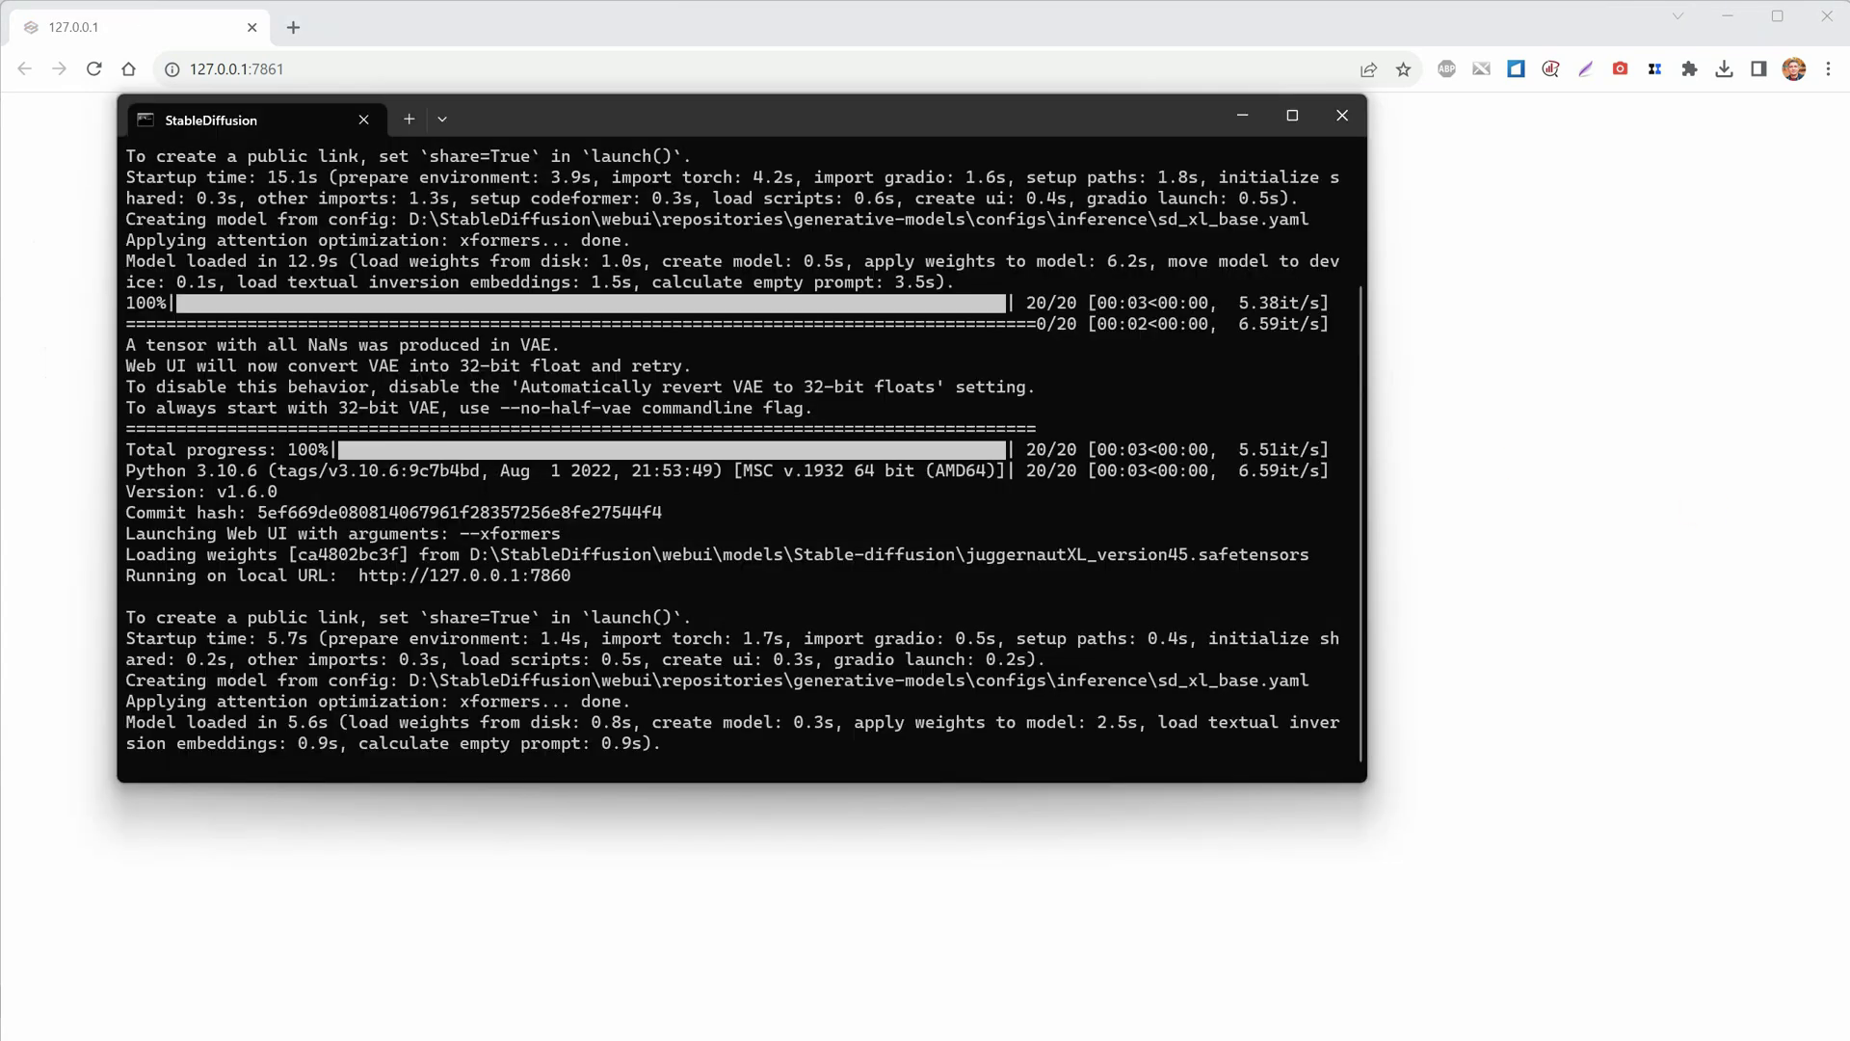
click(1341, 116)
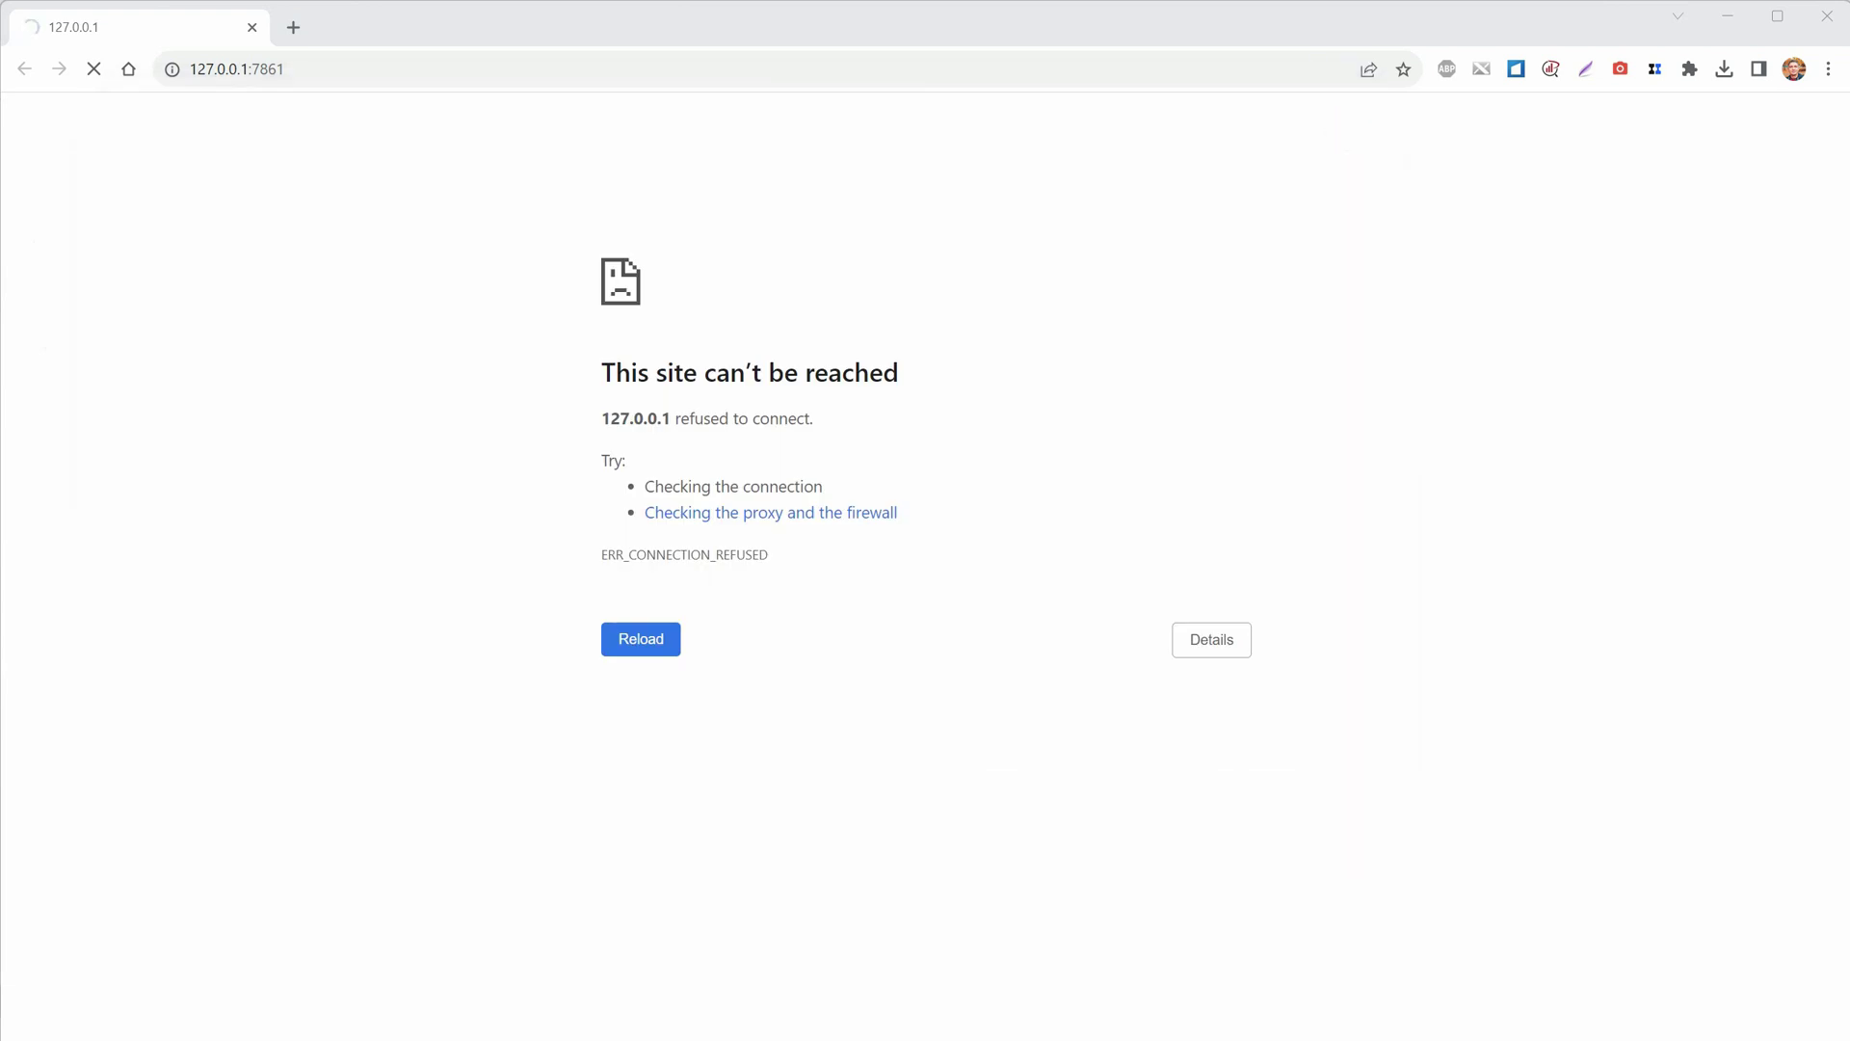
key(alt+Tab)
double_click(160, 975)
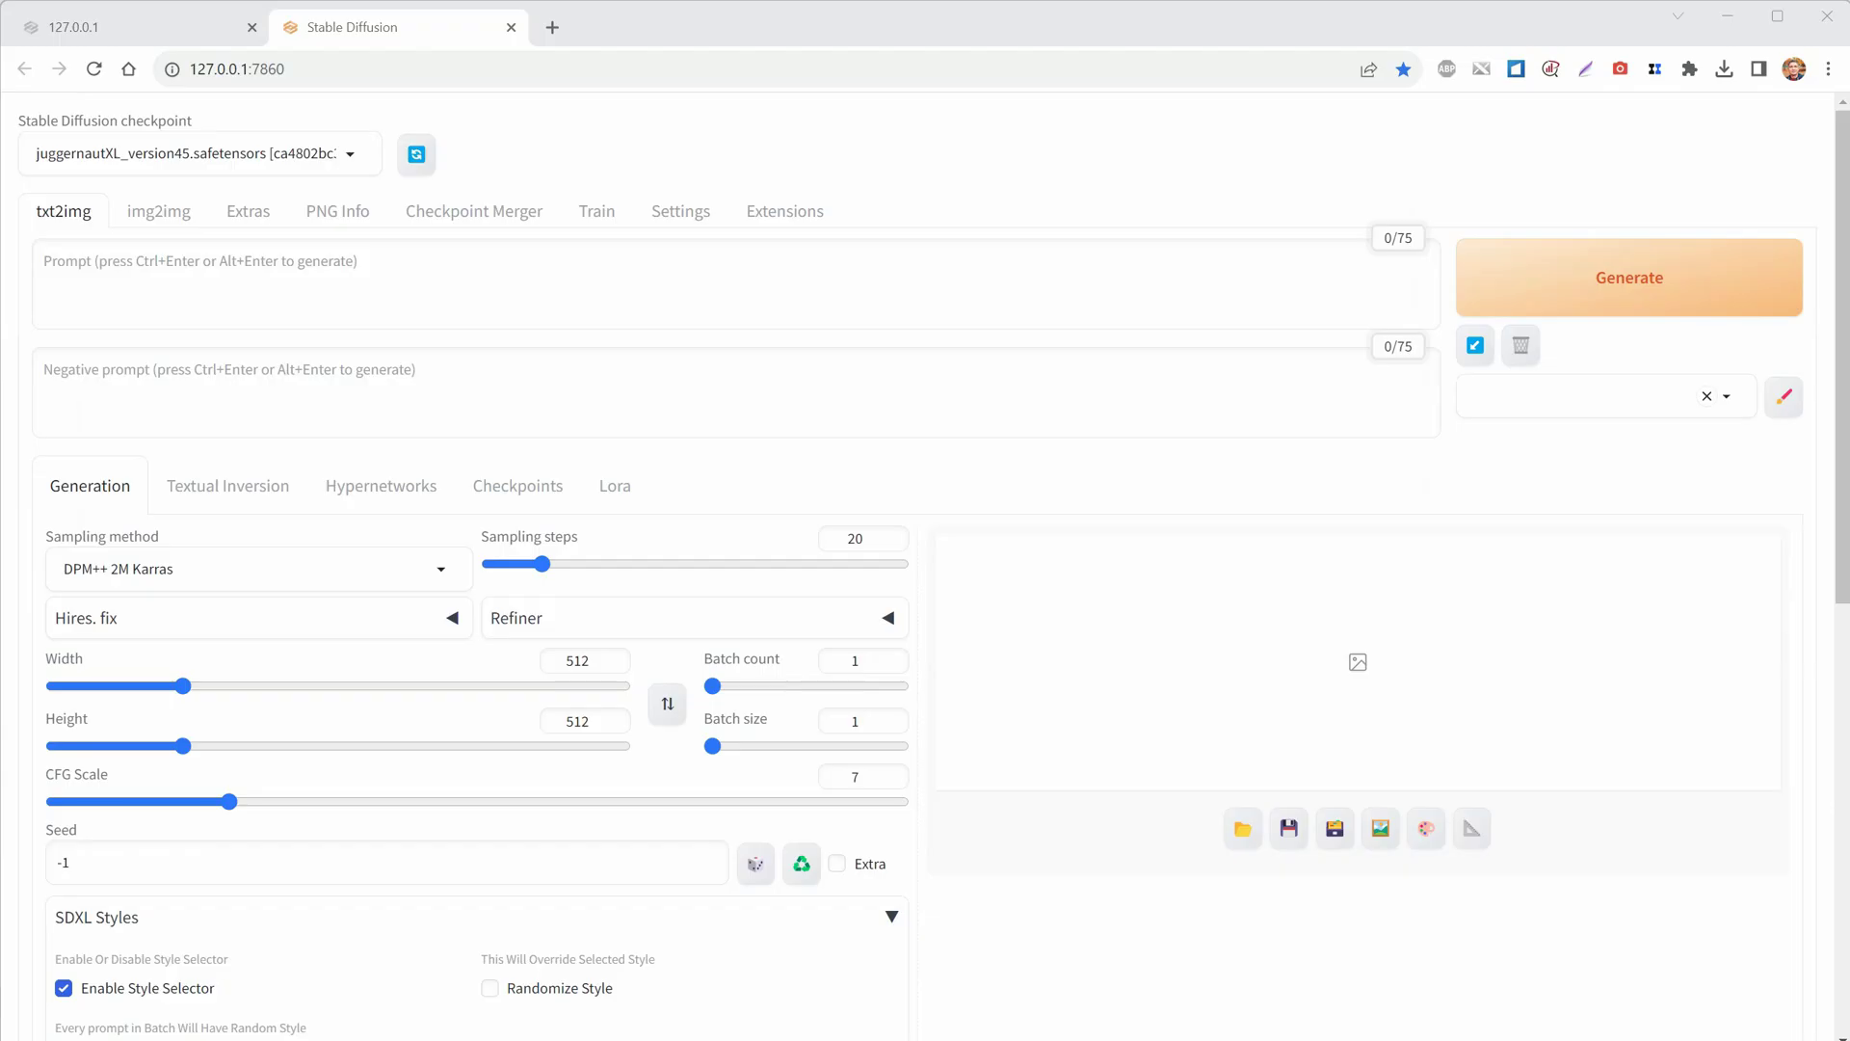
scroll(640, 296, down, 3)
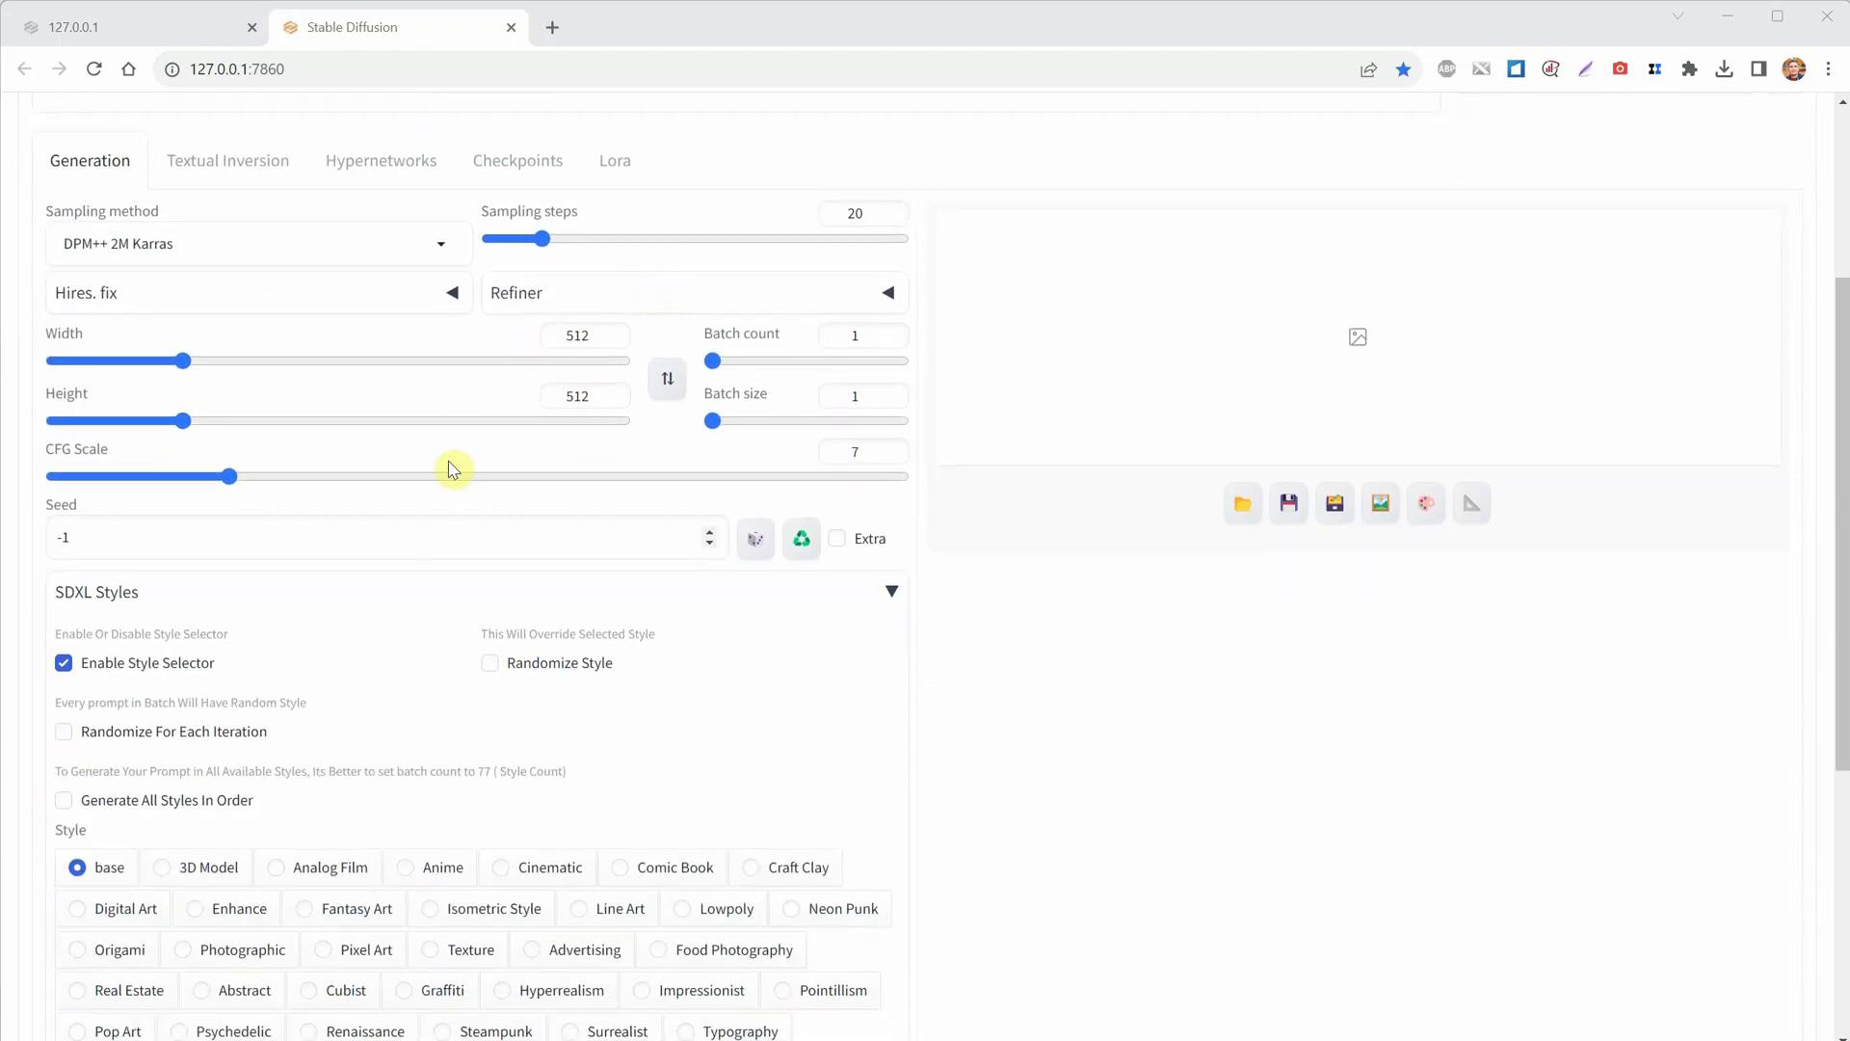
click(373, 603)
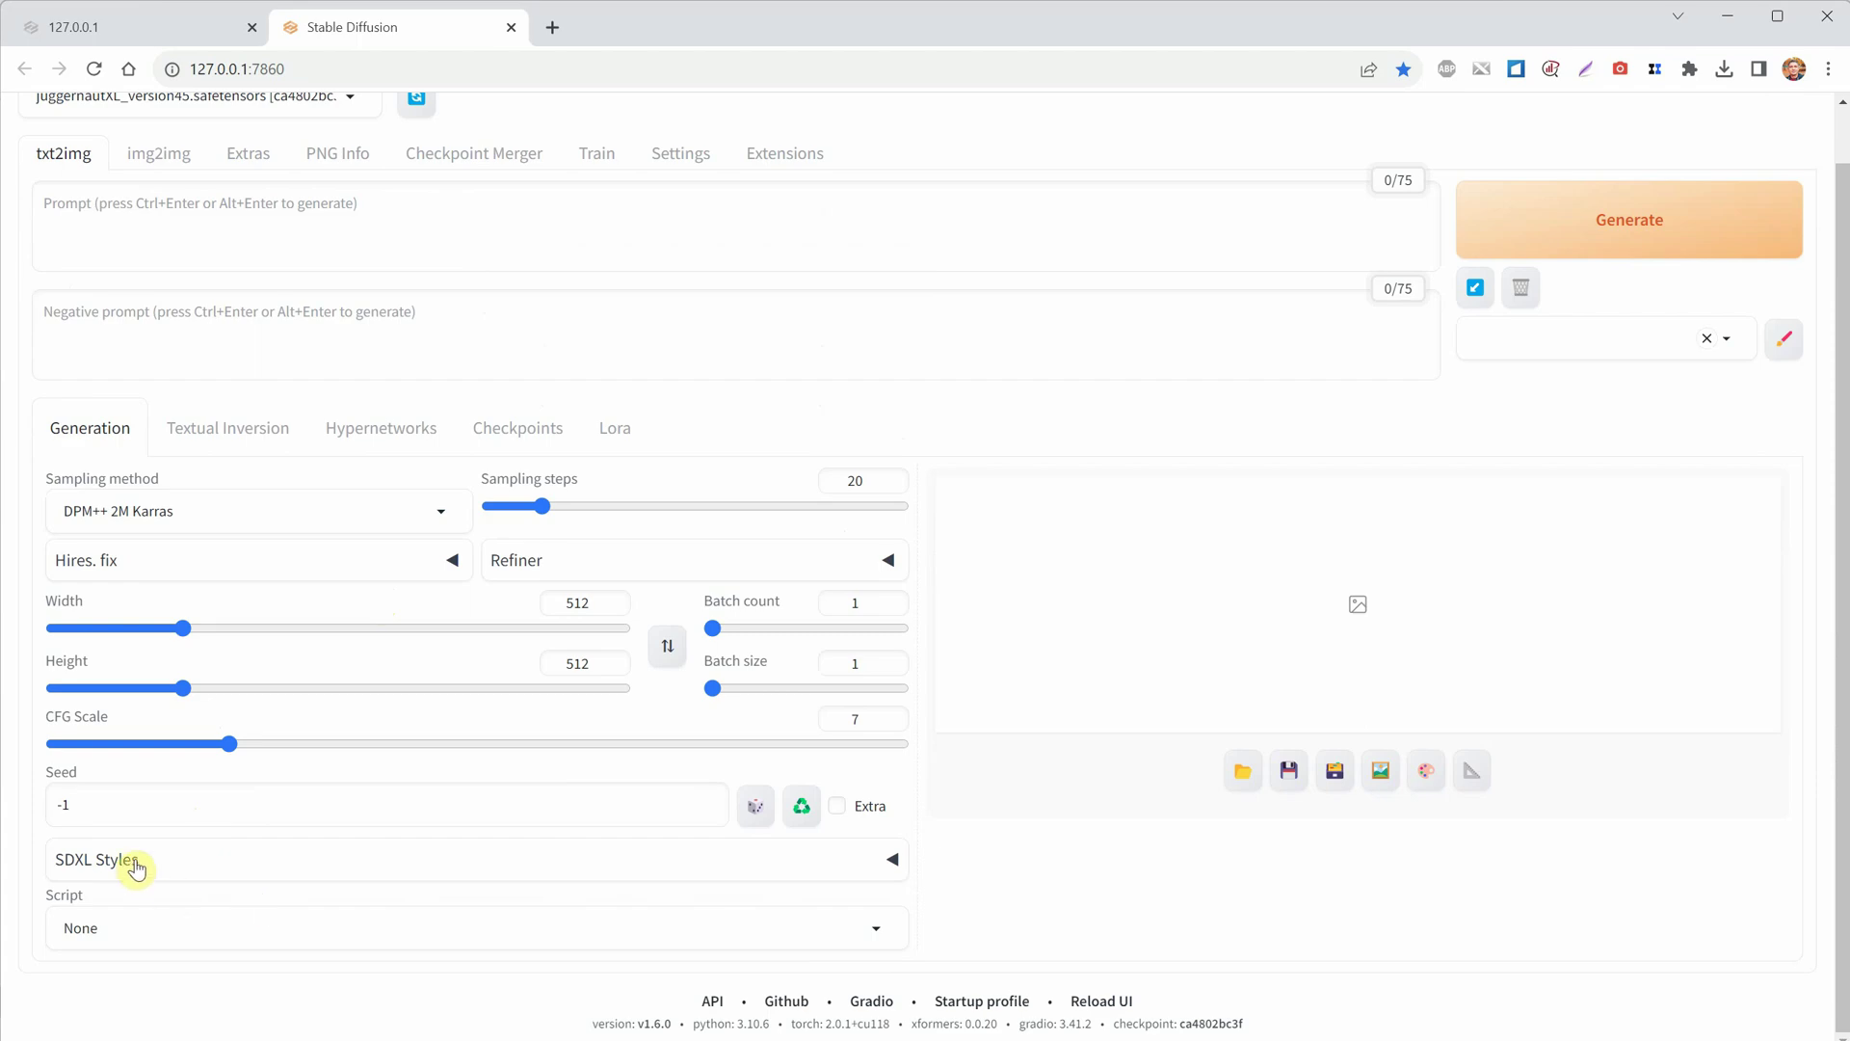
click(594, 858)
scroll(590, 870, down, 3)
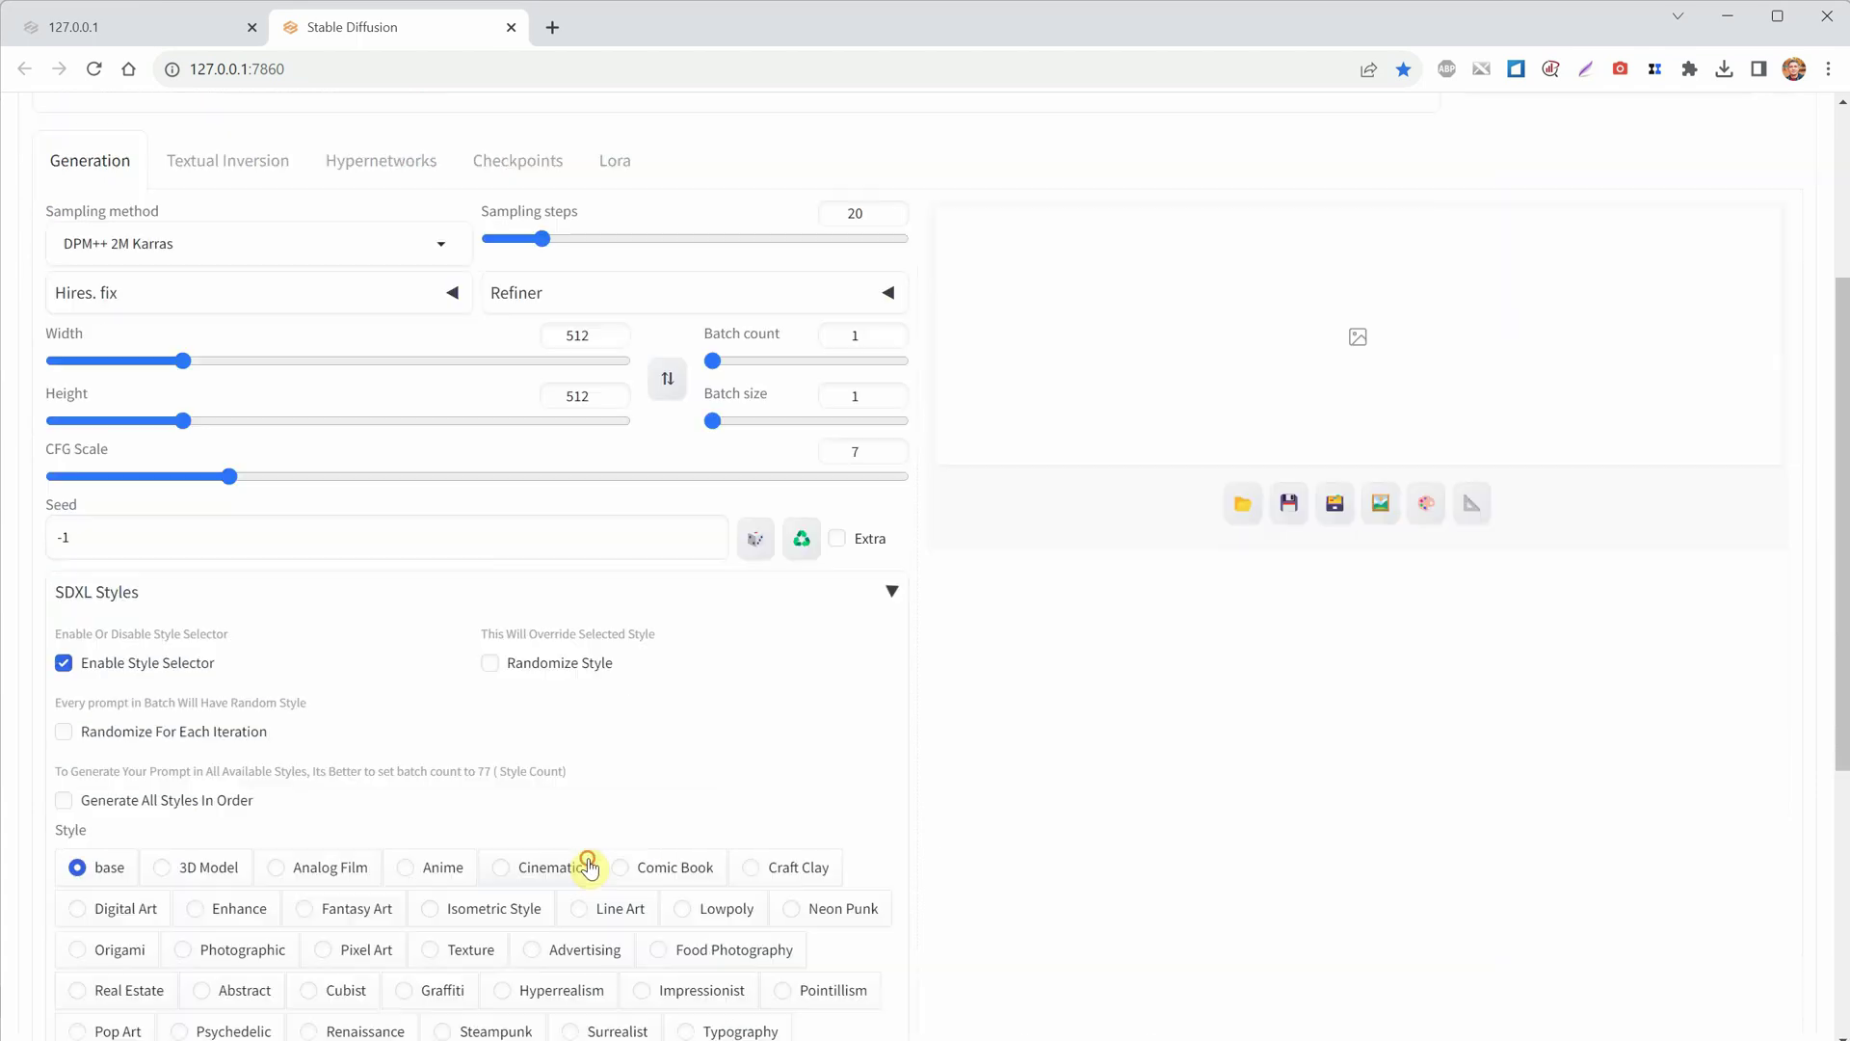
scroll(536, 517, down, 2)
scroll(537, 504, up, 2)
click(63, 663)
scroll(528, 714, up, 1)
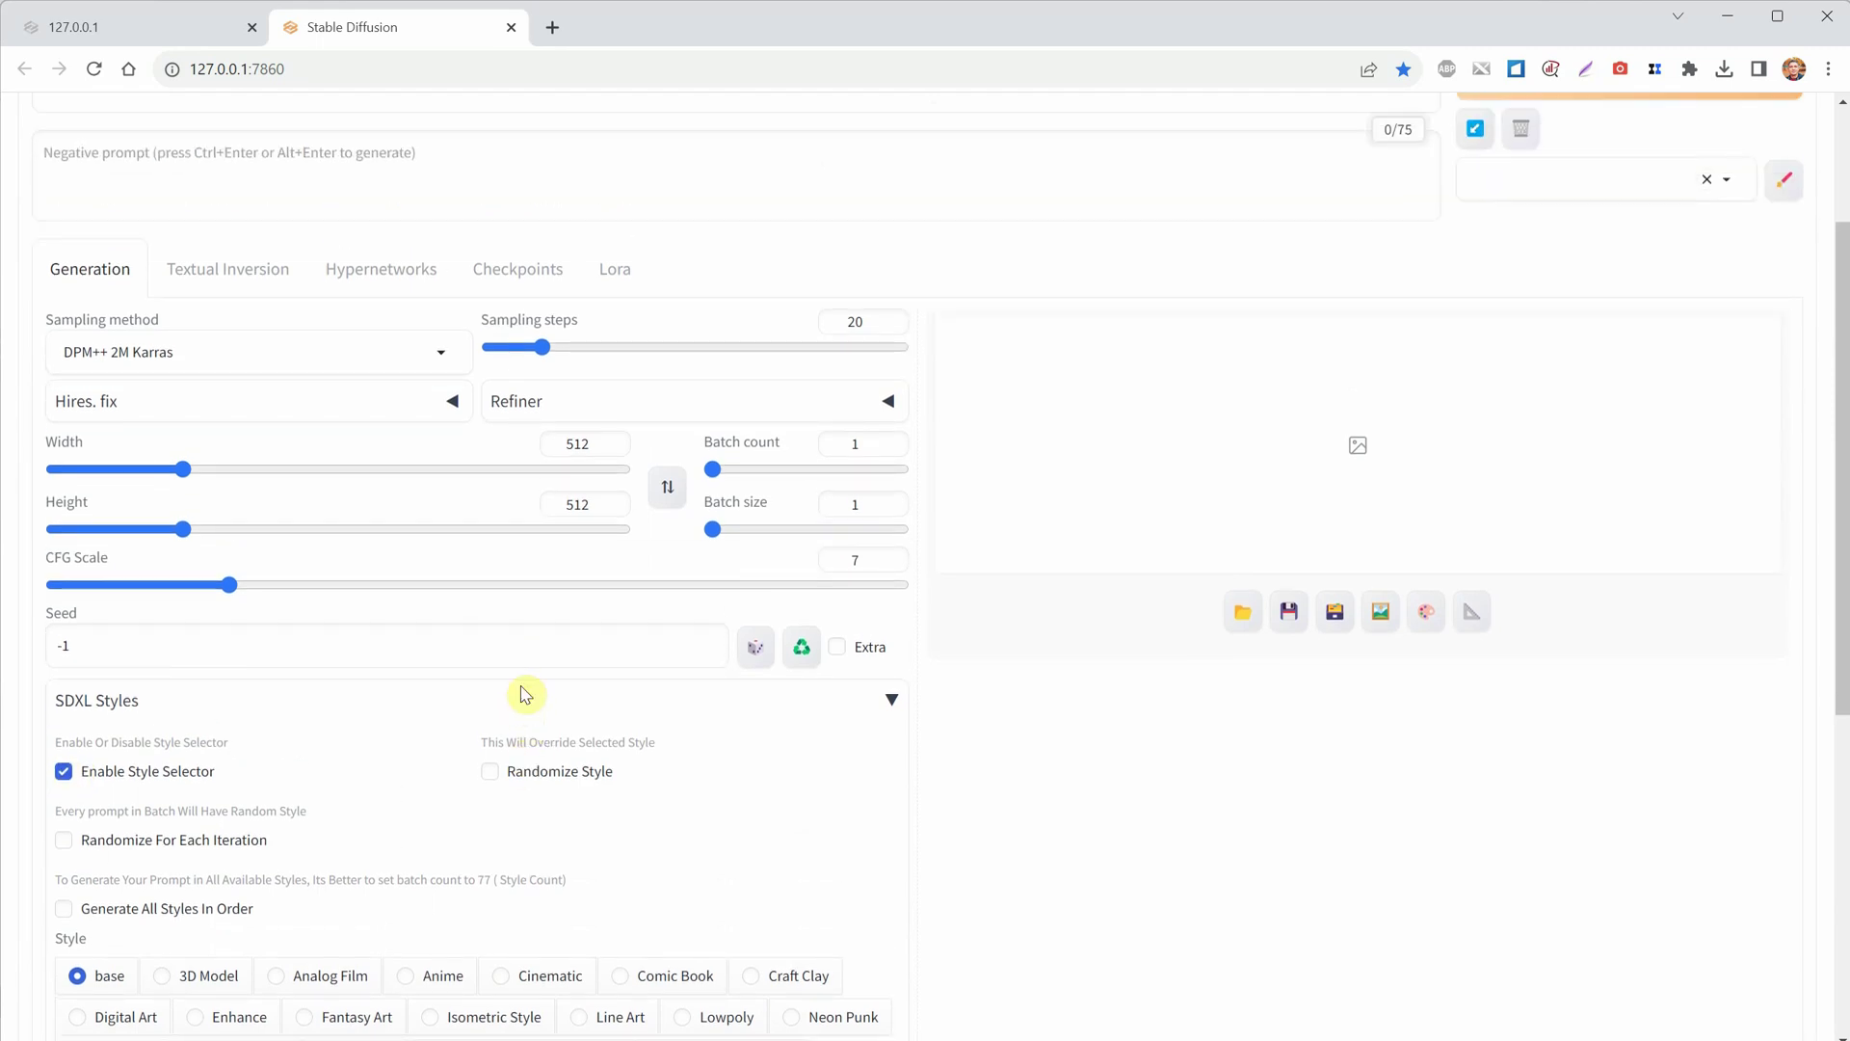
scroll(528, 693, down, 1)
scroll(405, 656, up, 3)
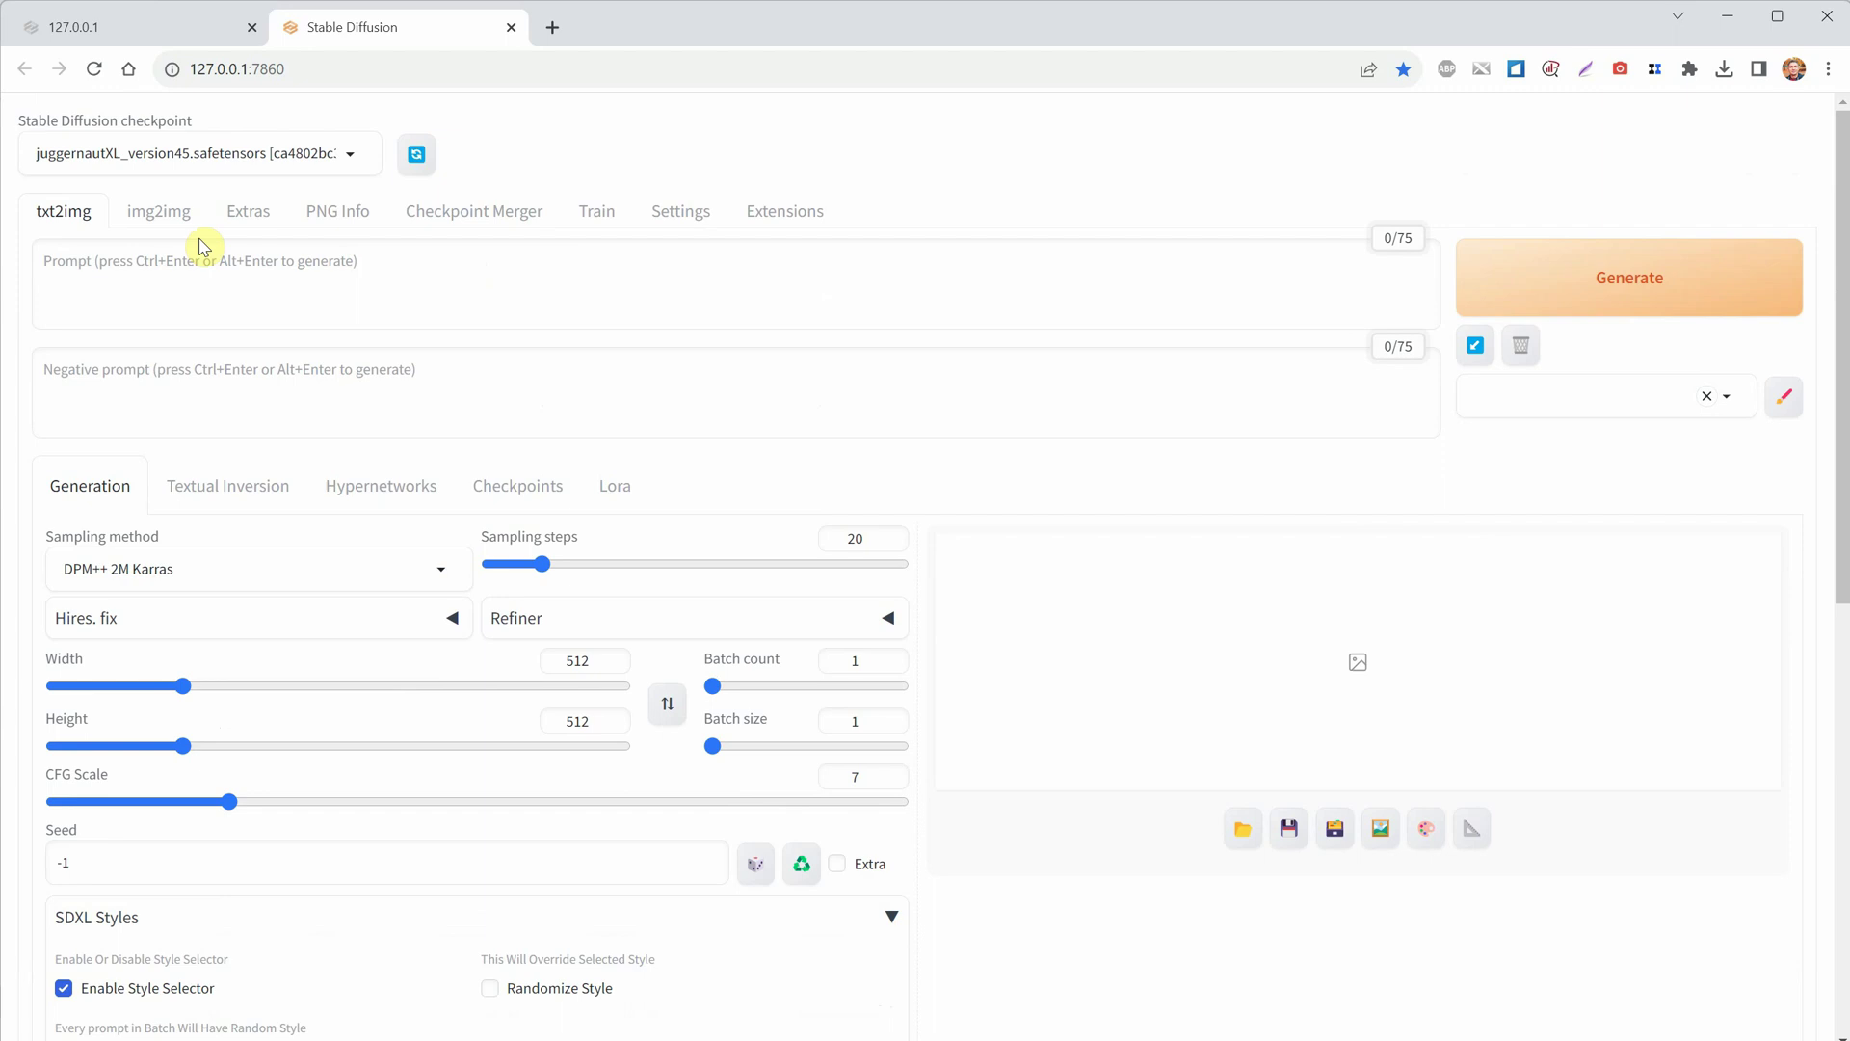
Generate 'a cute penguin' at 1024×1024 width and height.
click(229, 294)
text(a p)
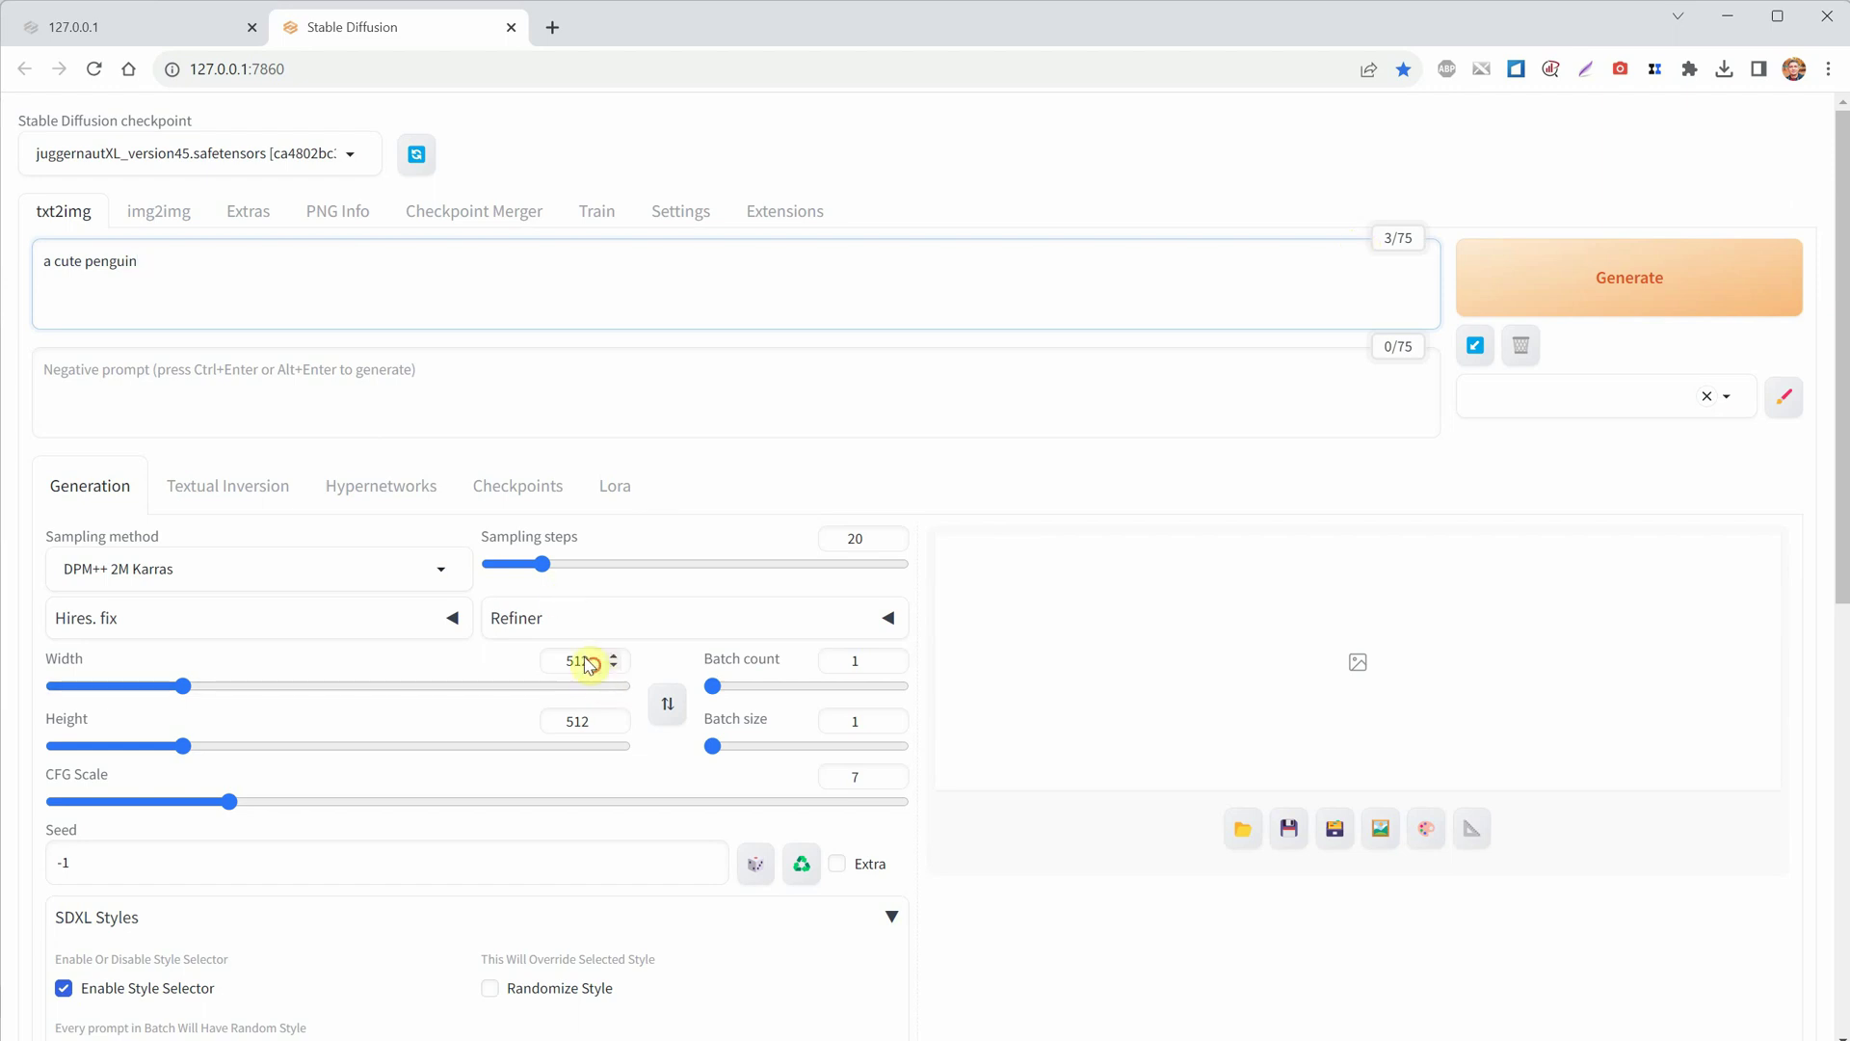
drag(607, 659, 493, 621)
text(1024)
key(Tab)
key(Tab)
text(1024)
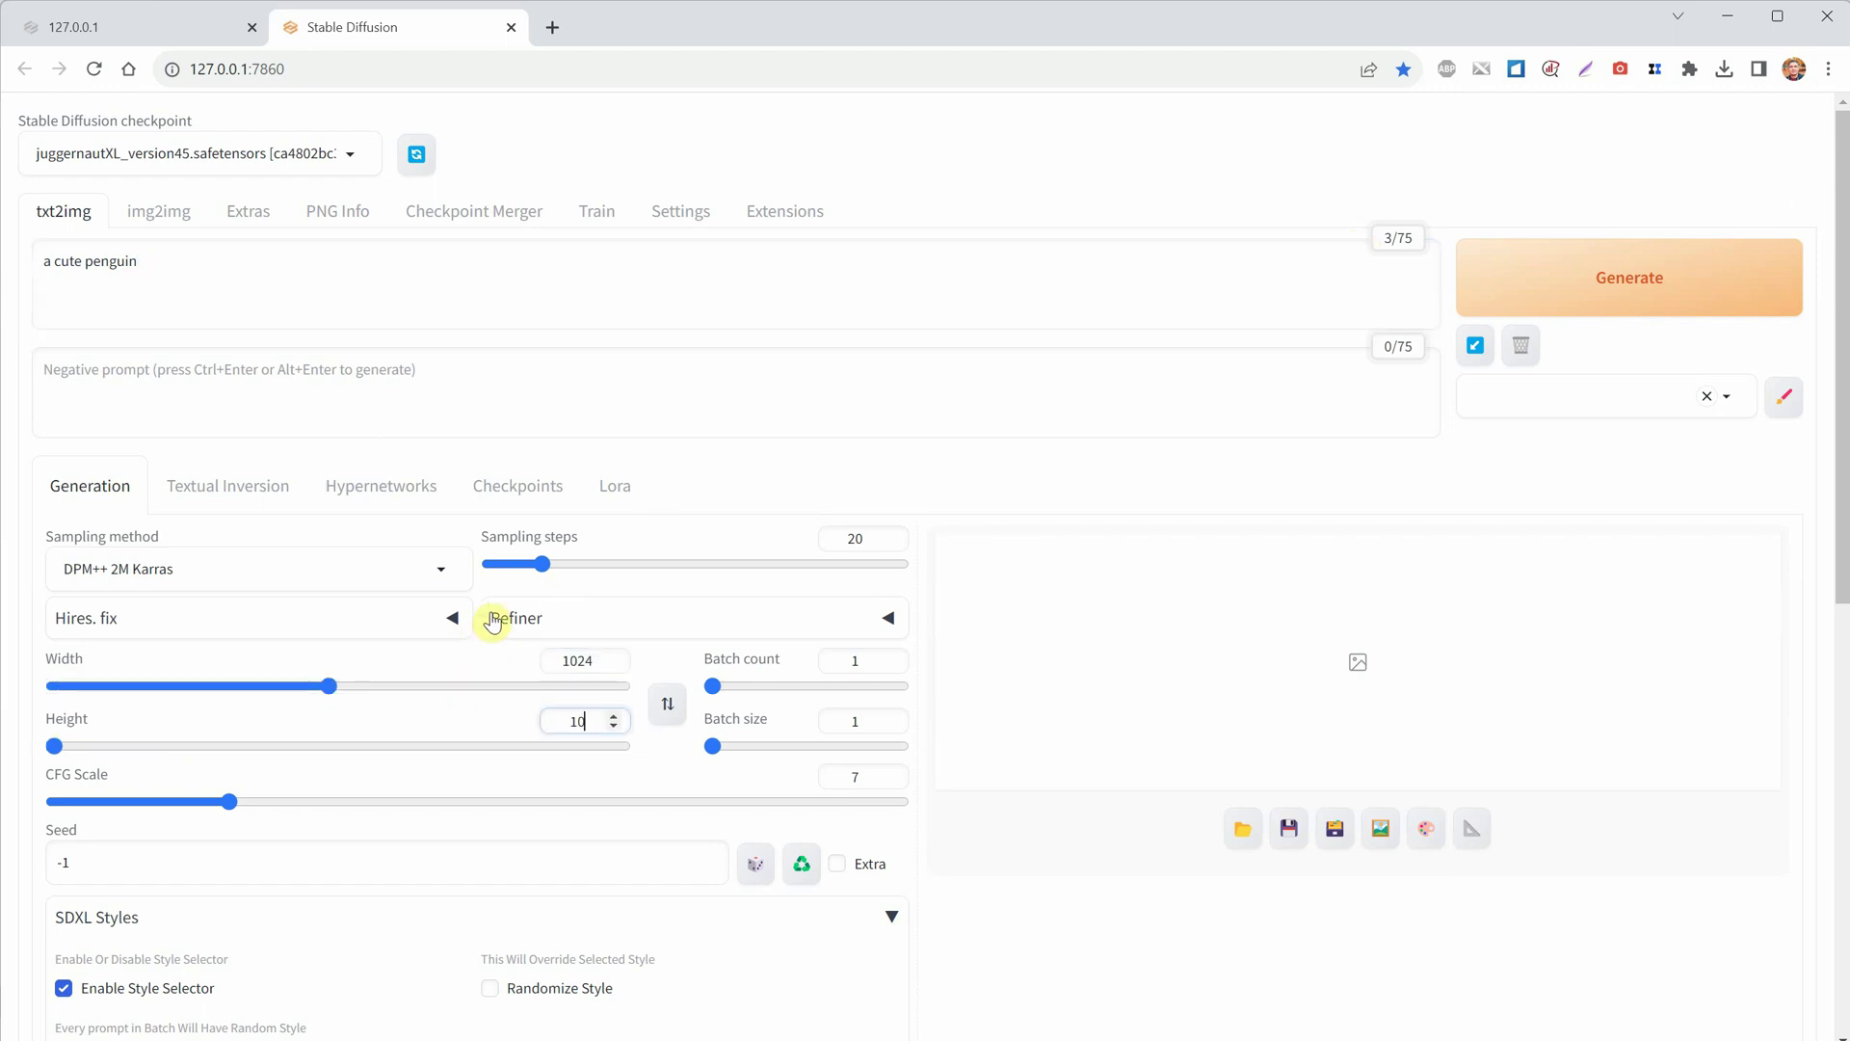
key(Tab)
click(1587, 287)
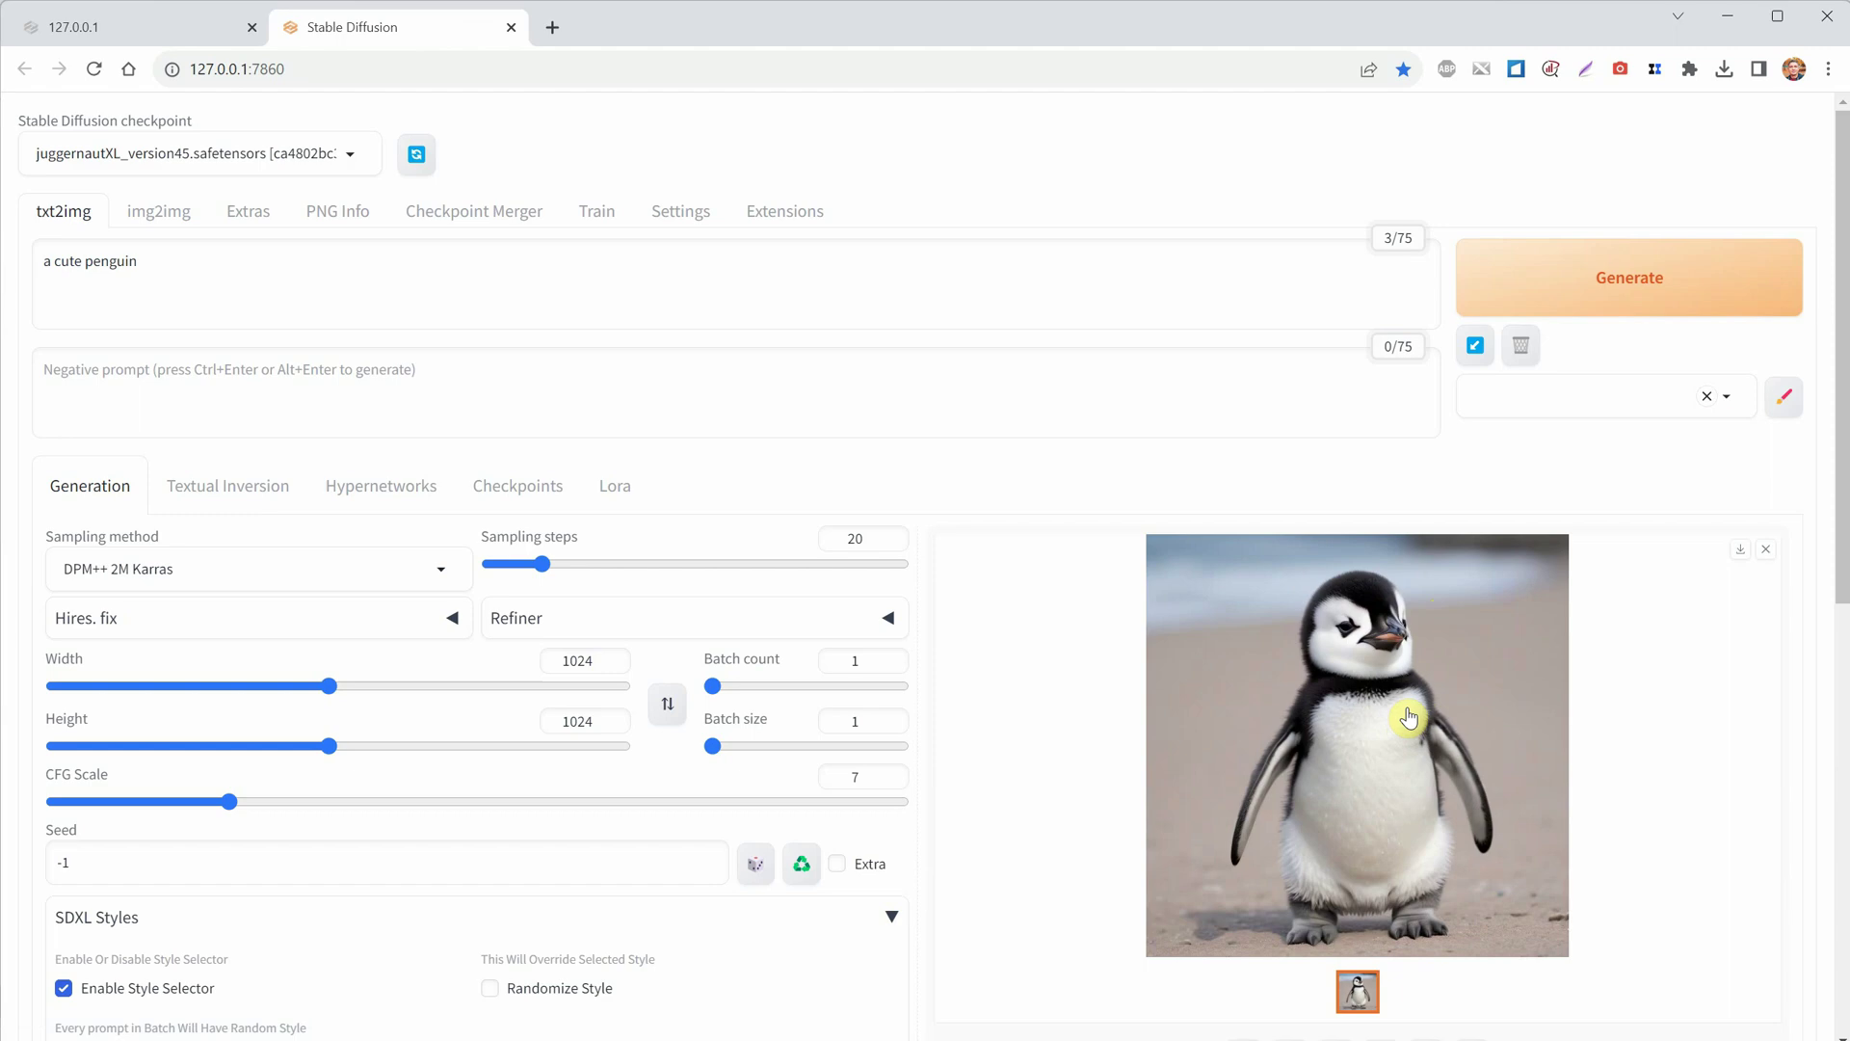
Generate the penguin in the 3D Model style and inspect the result full screen.
scroll(532, 477, down, 5)
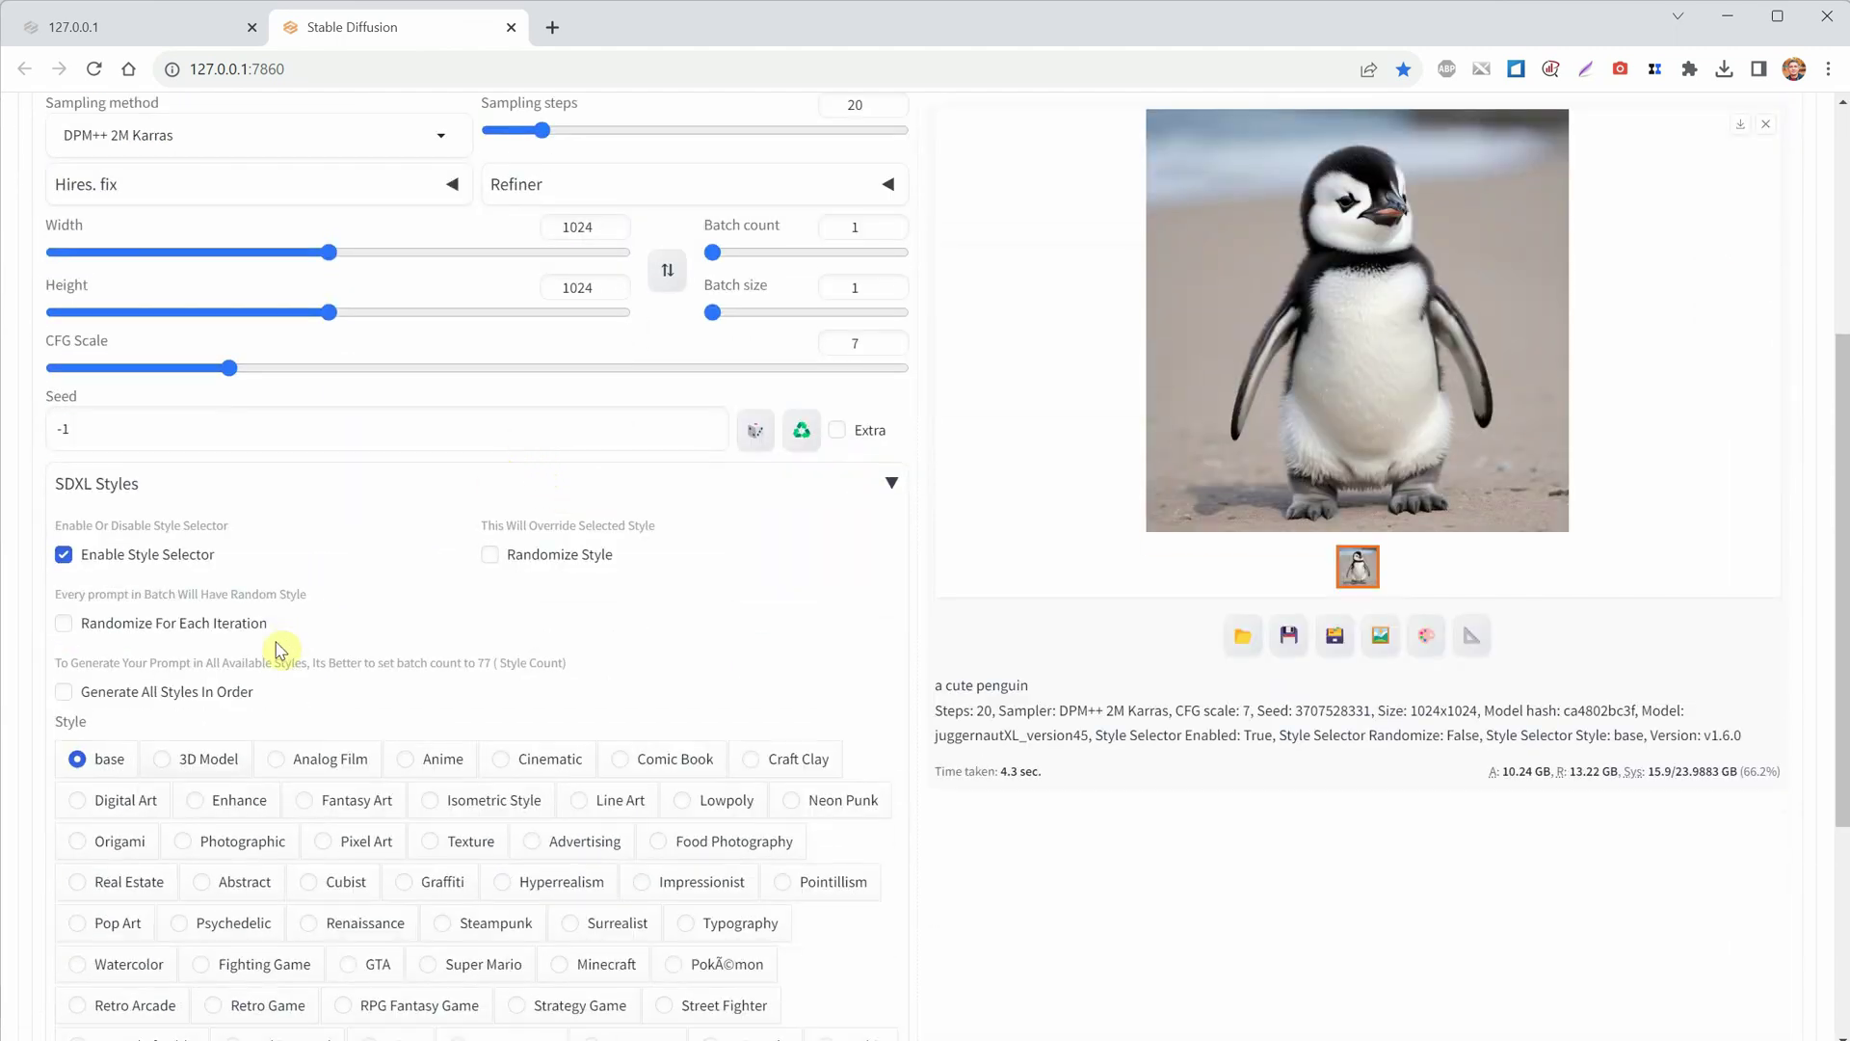
scroll(1259, 475, up, 5)
click(1575, 281)
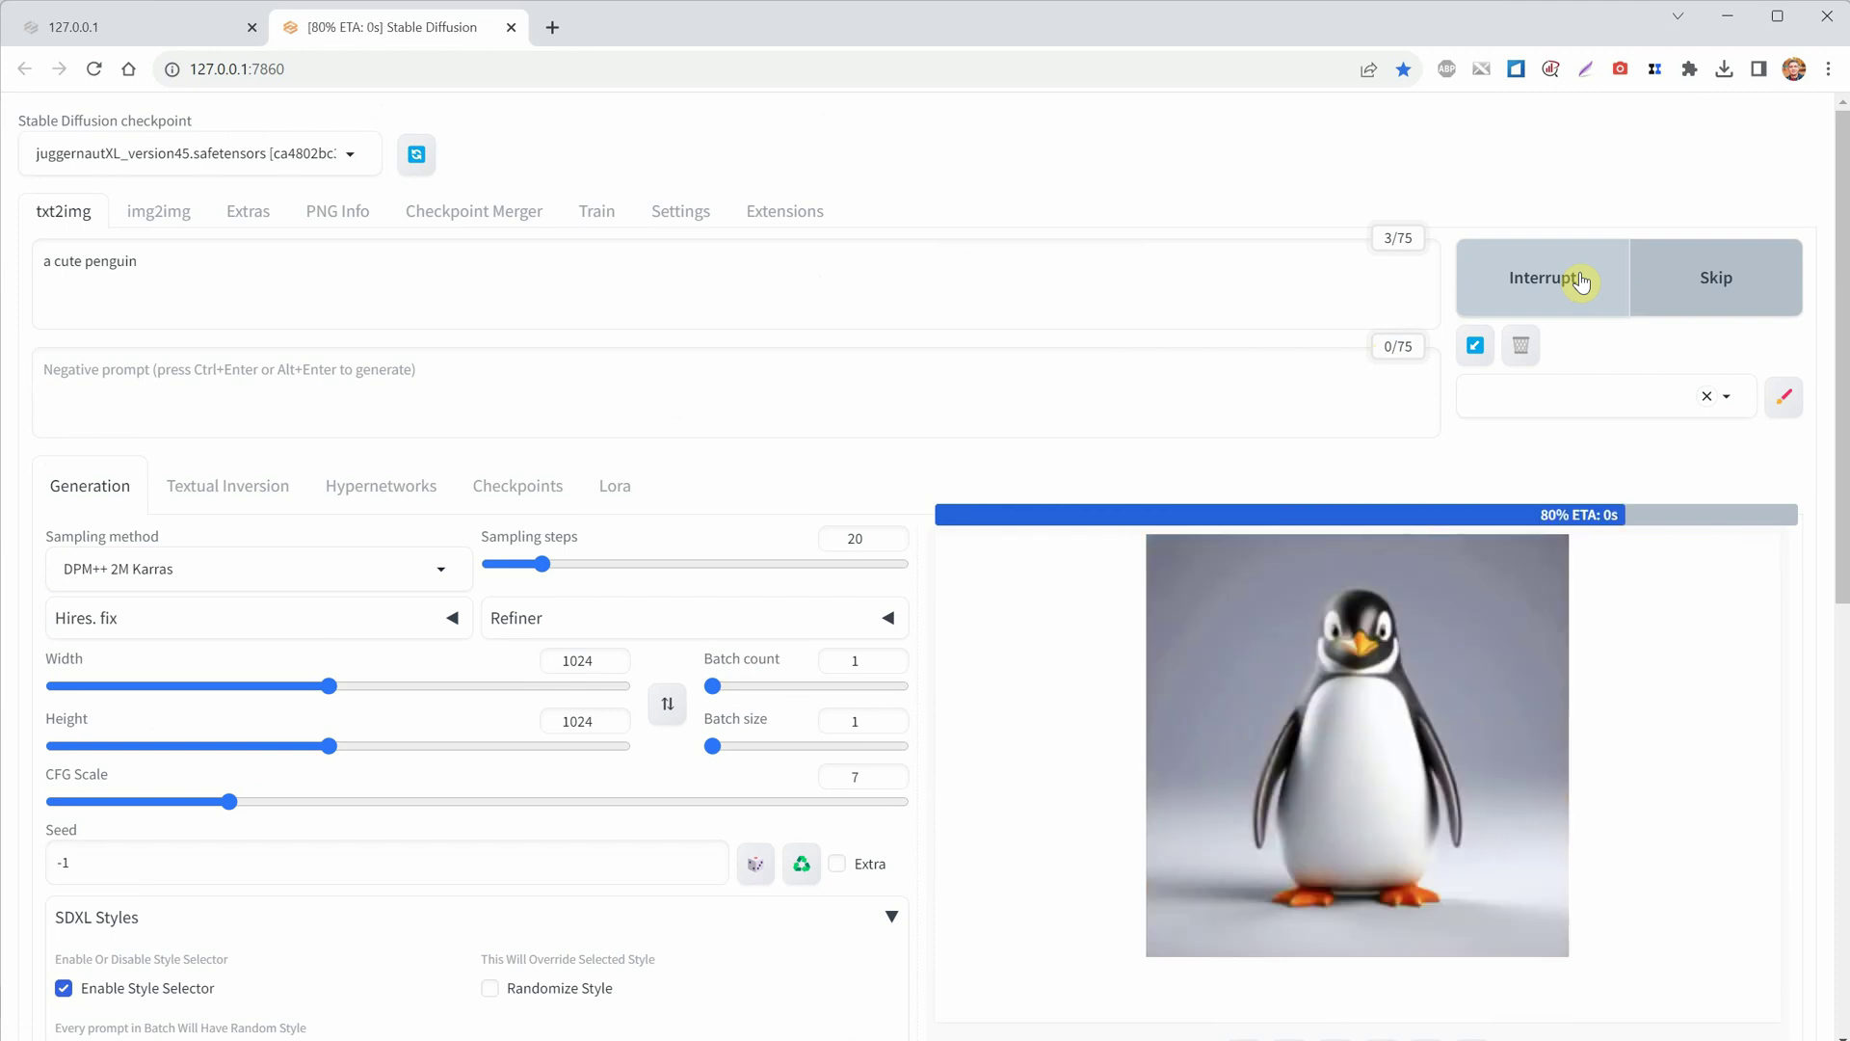
click(1338, 656)
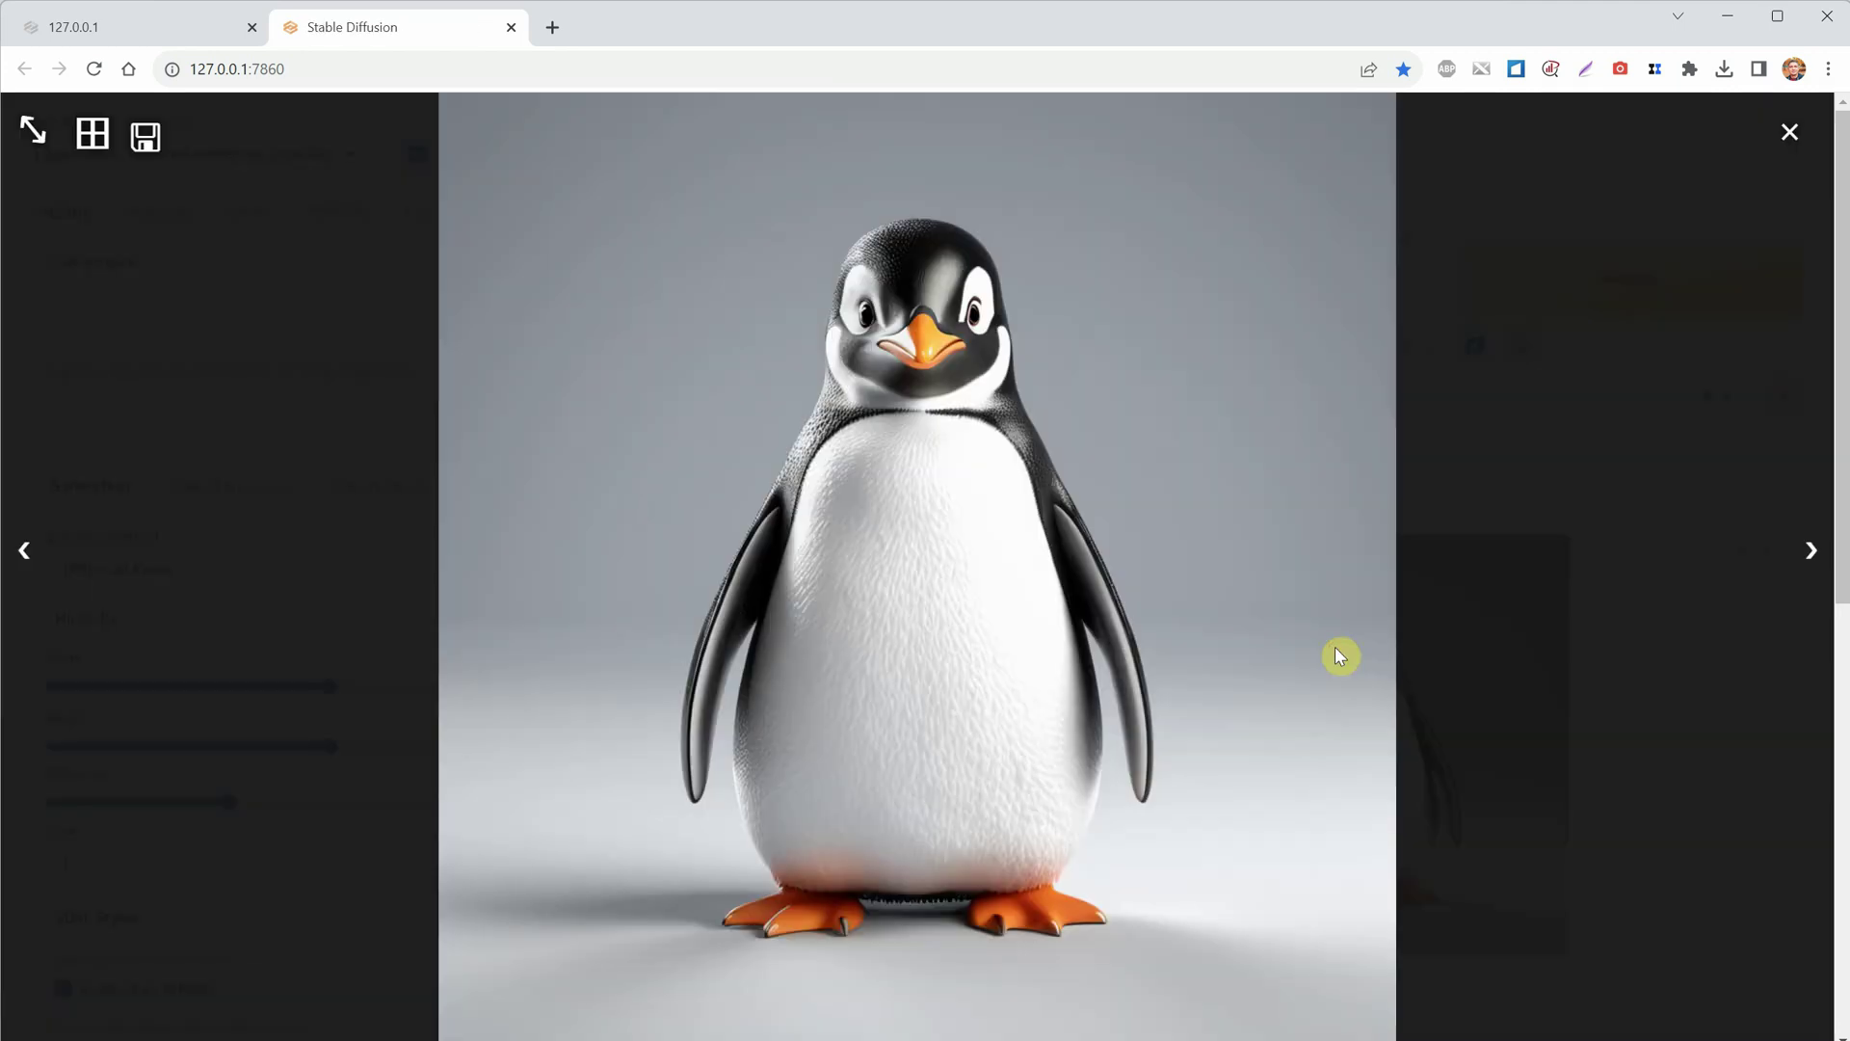
click(1787, 133)
scroll(639, 633, down, 5)
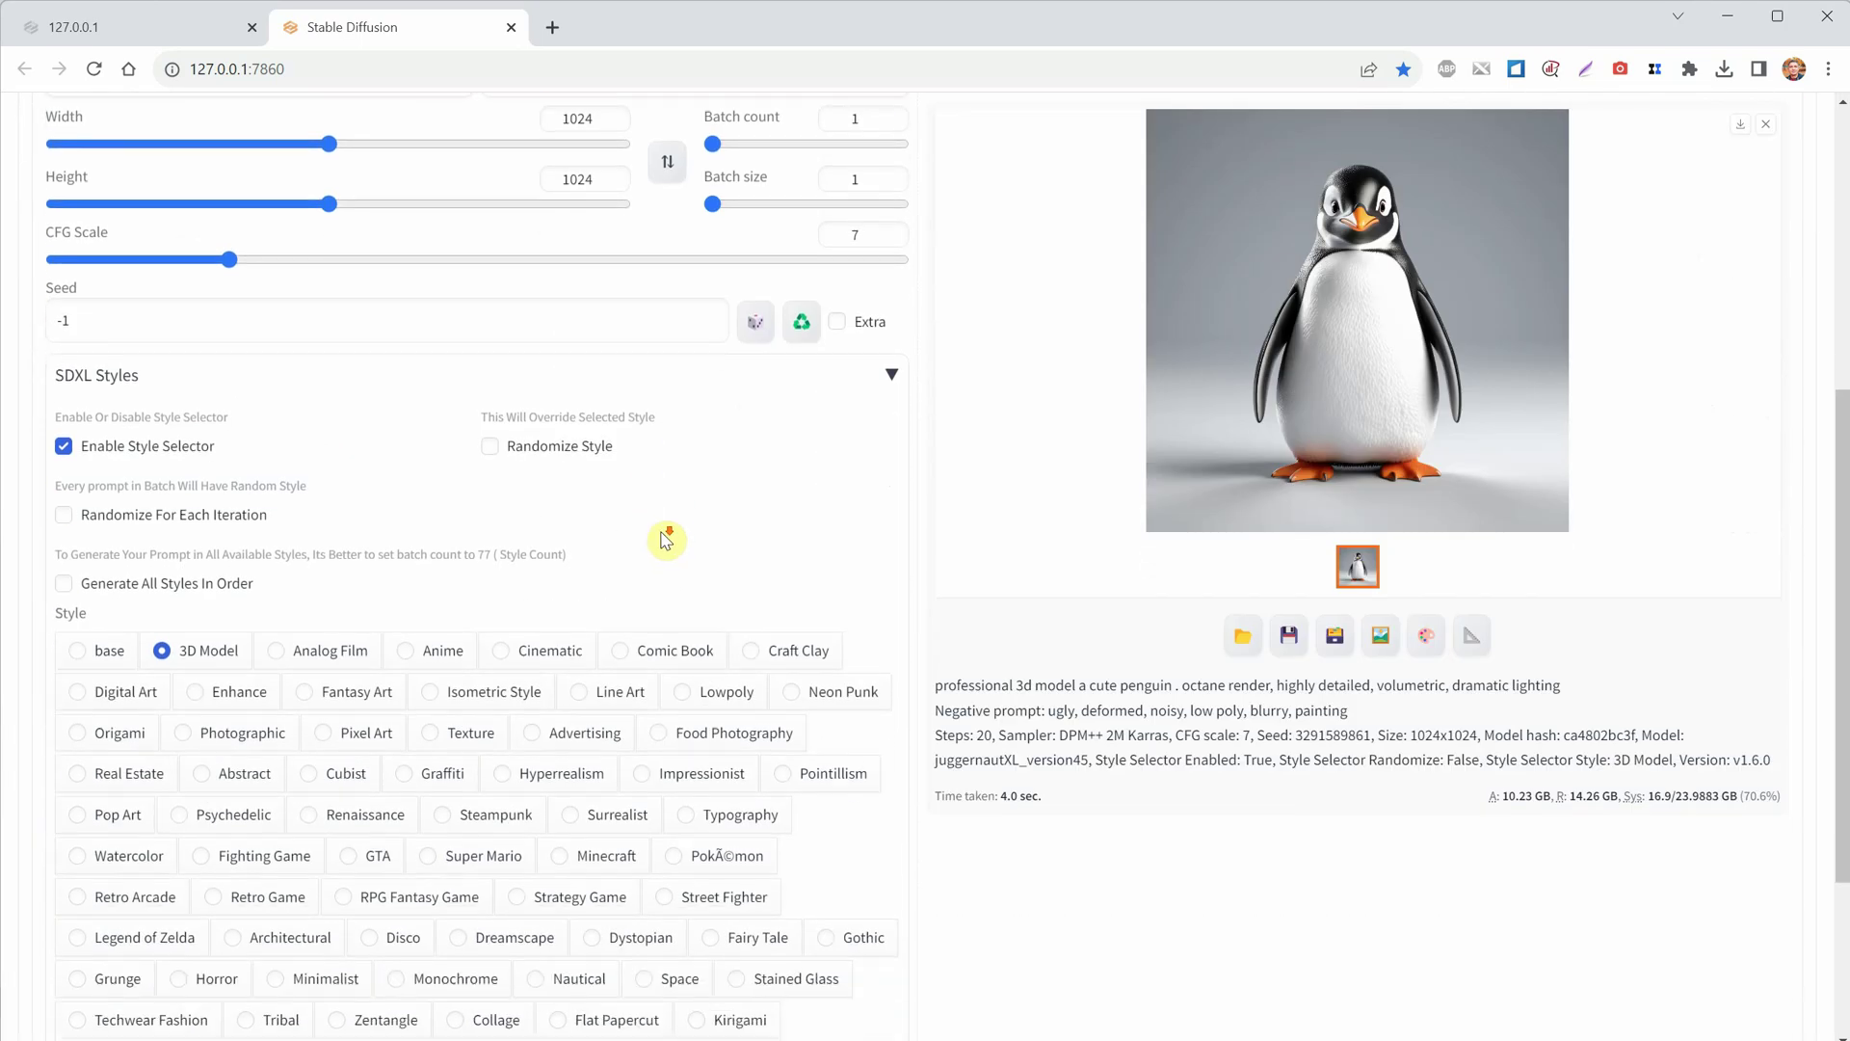
Select the Fantasy Art style and generate the icy fantasy penguin.
click(361, 692)
scroll(916, 550, up, 5)
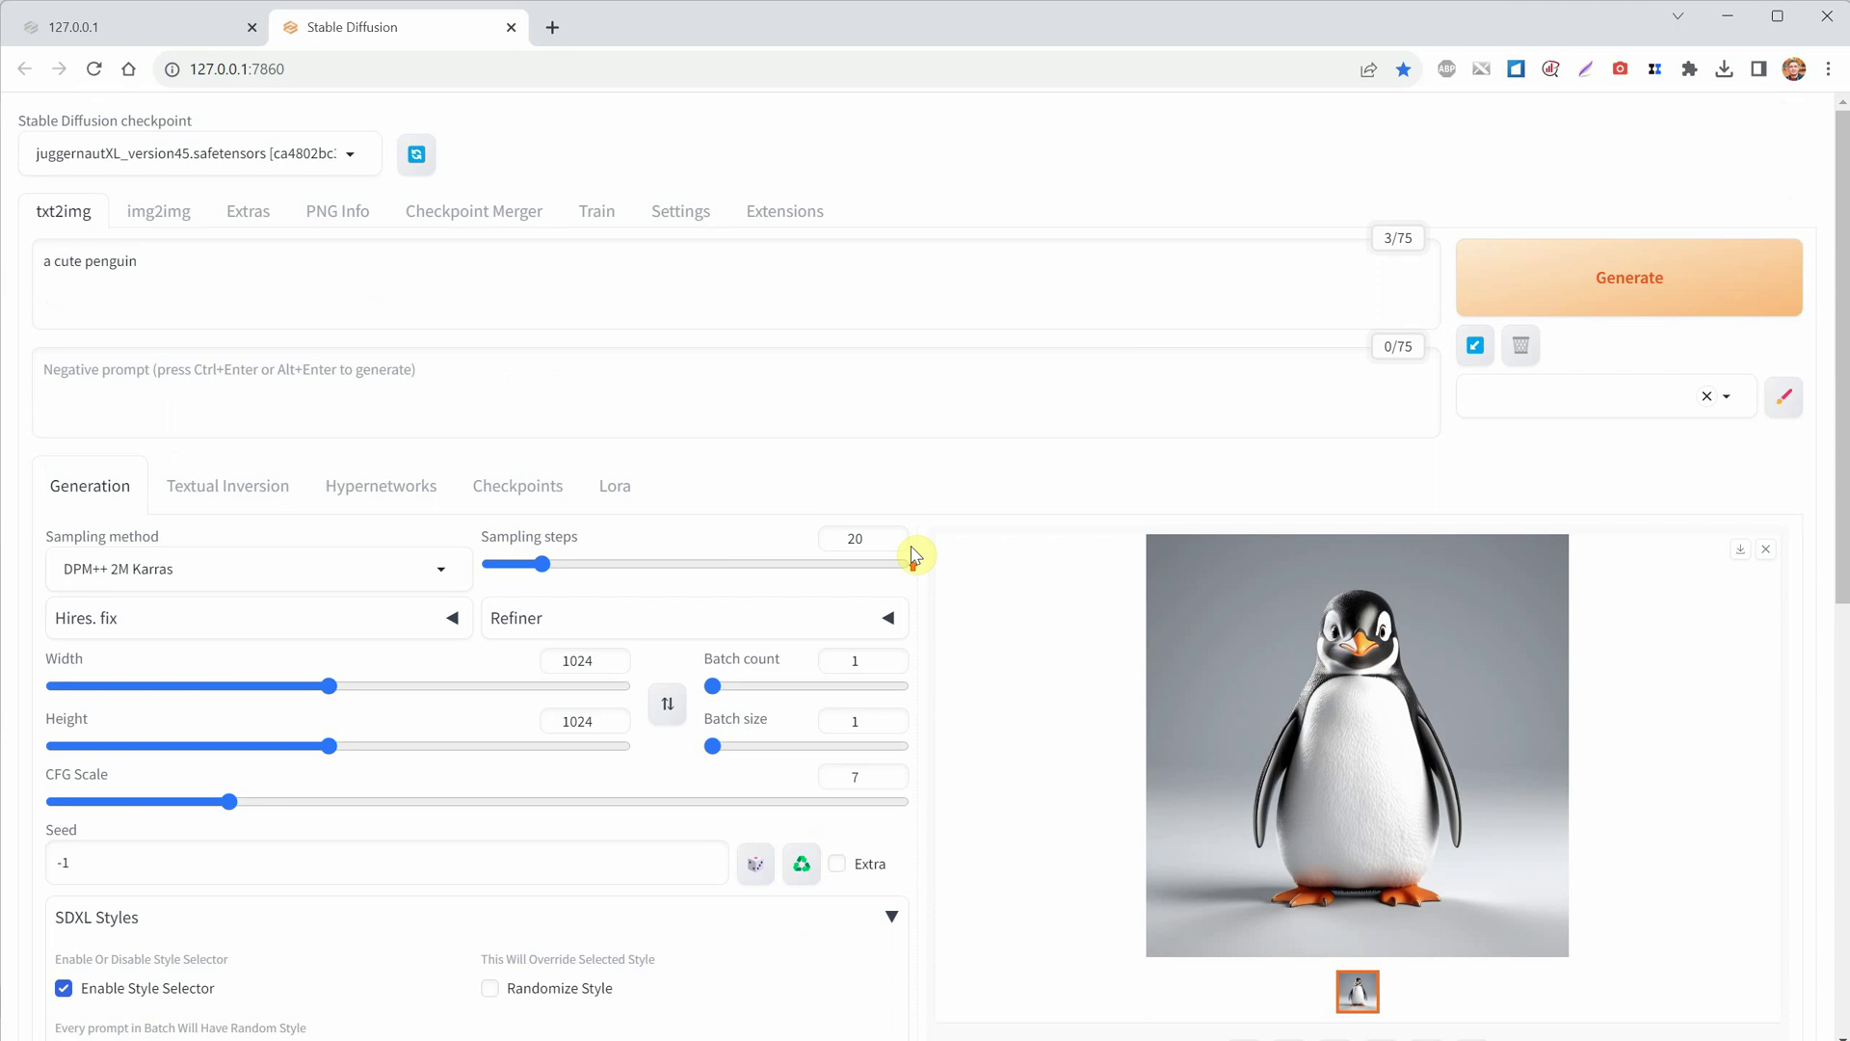
click(1571, 274)
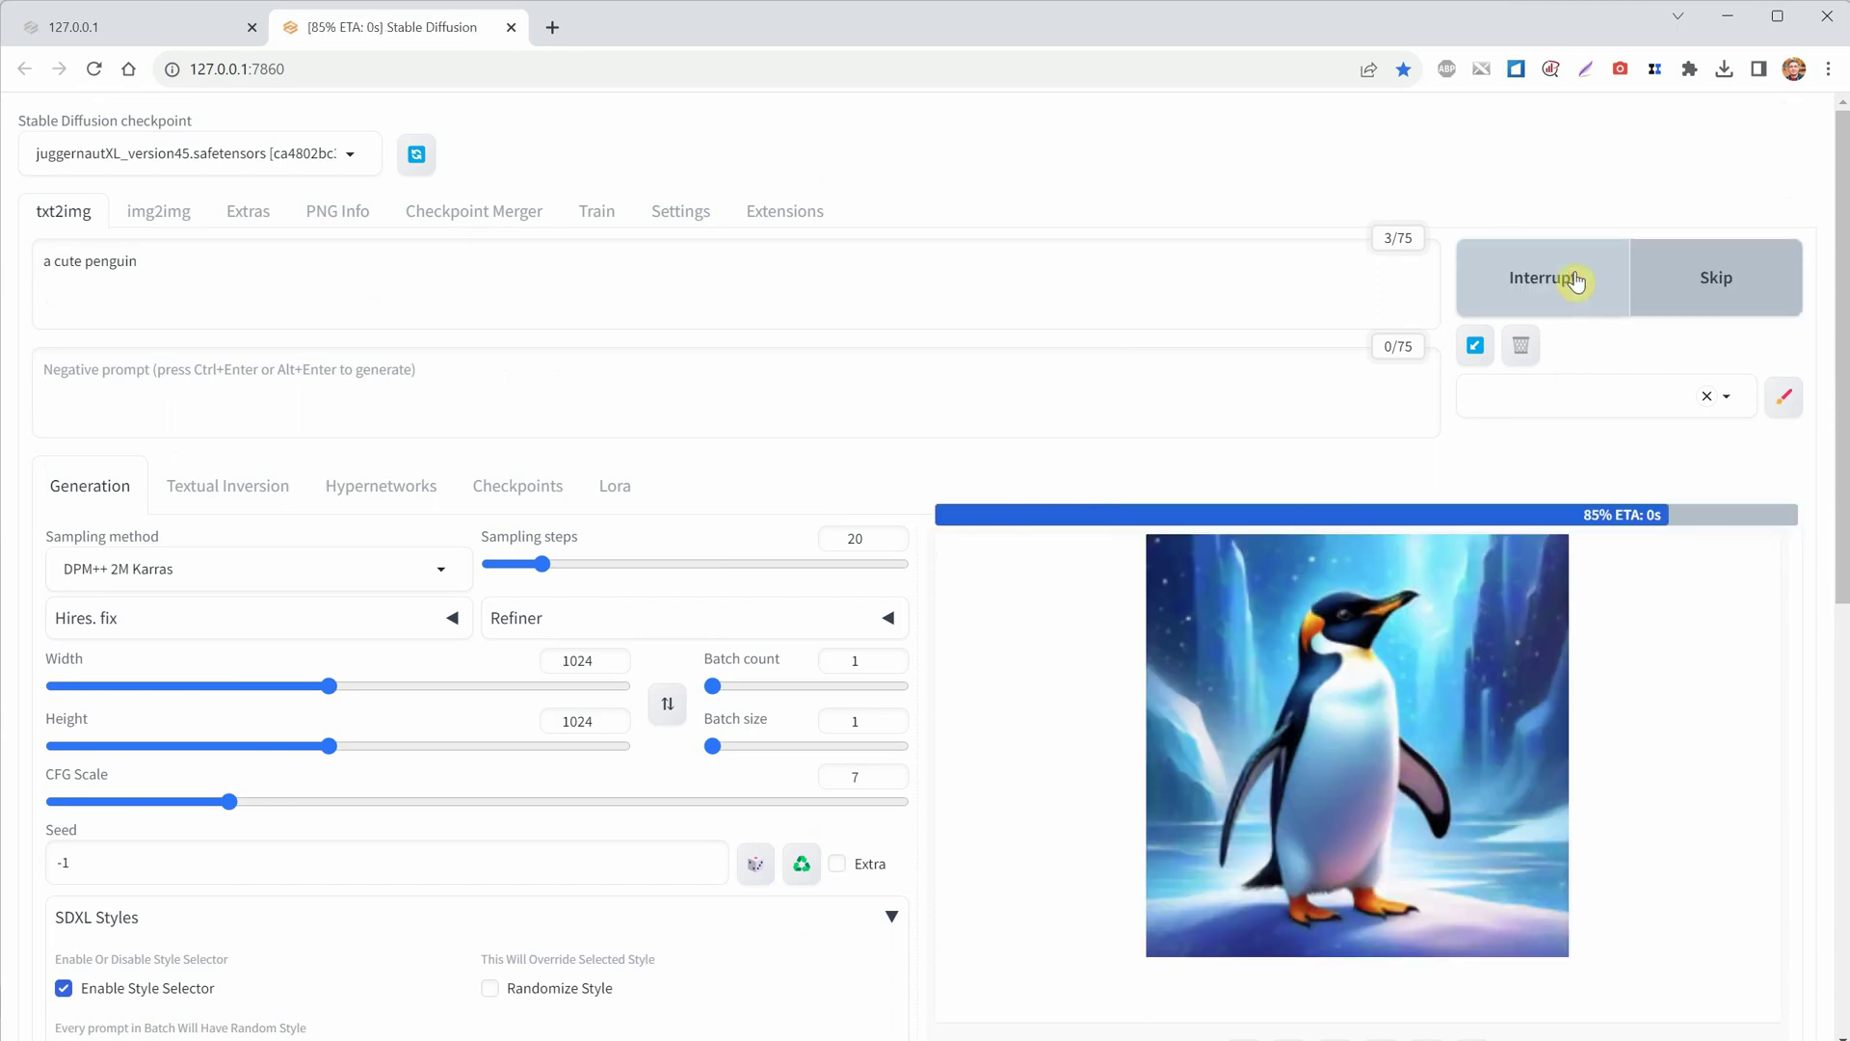
scroll(1566, 303, down, 5)
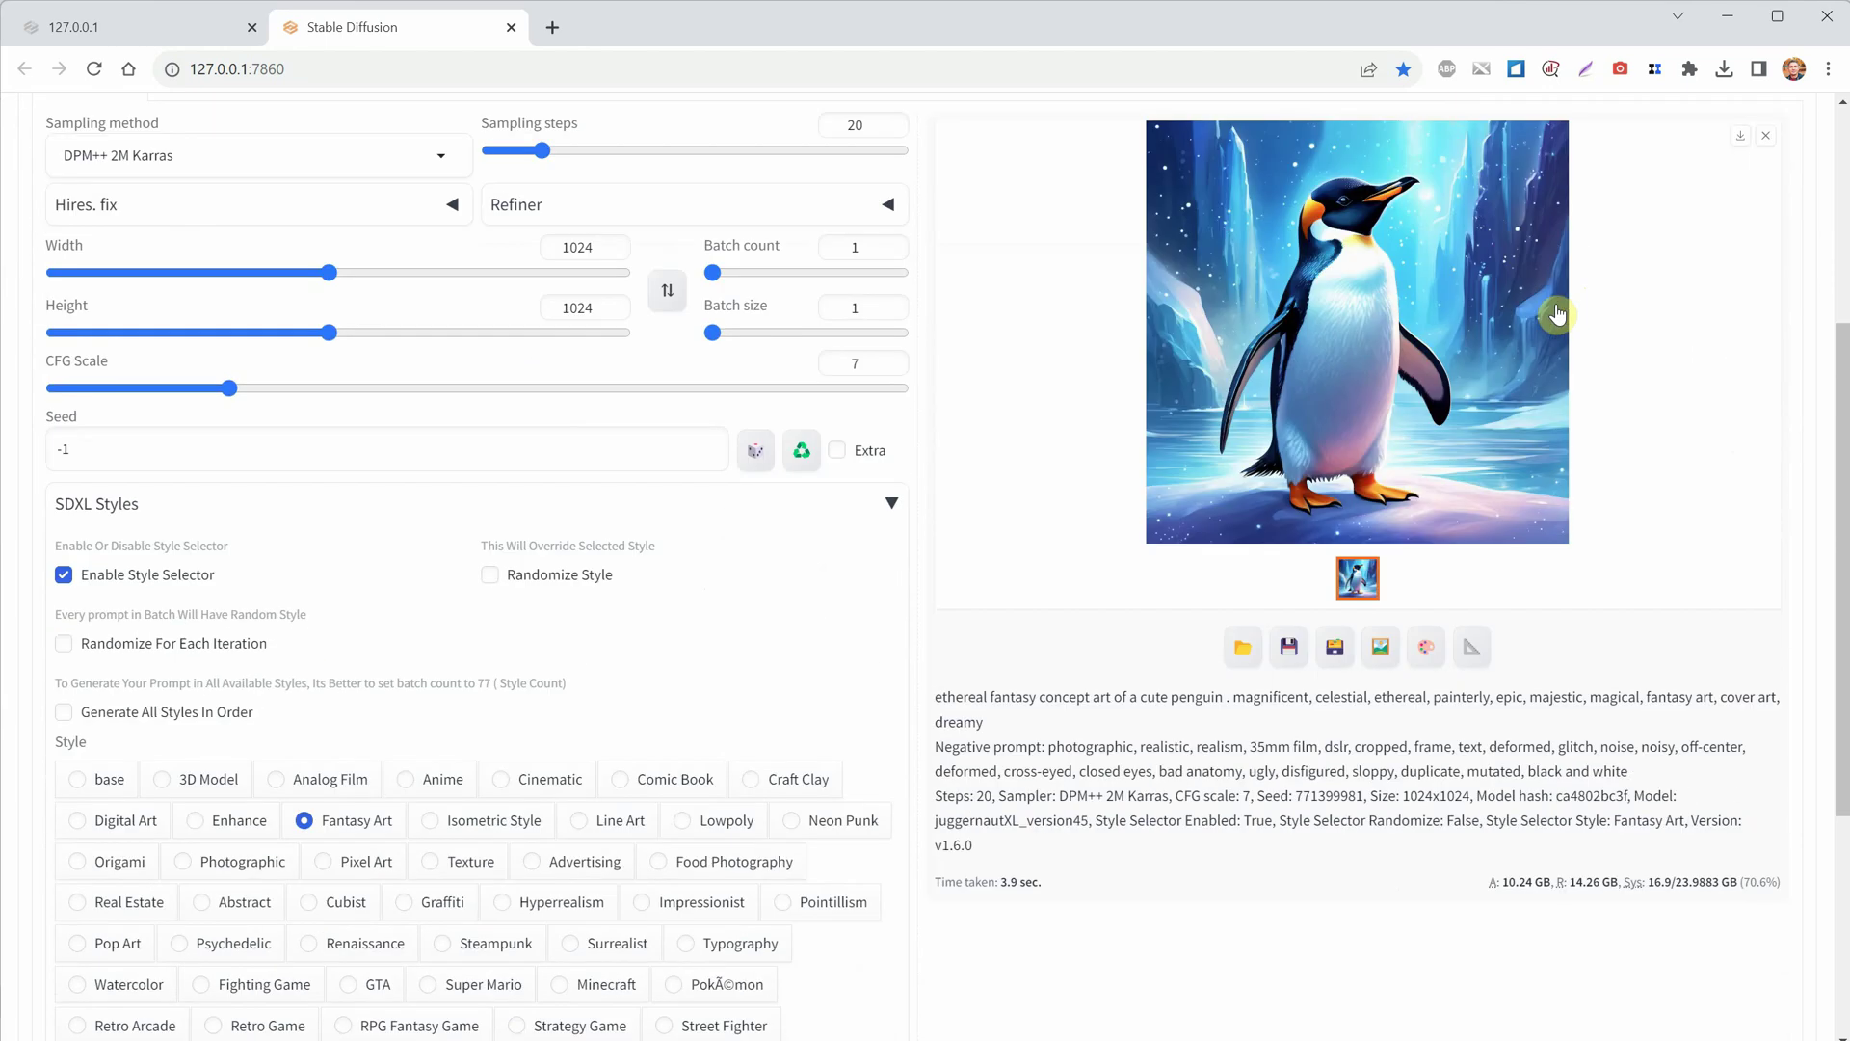
scroll(1559, 314, down, 4)
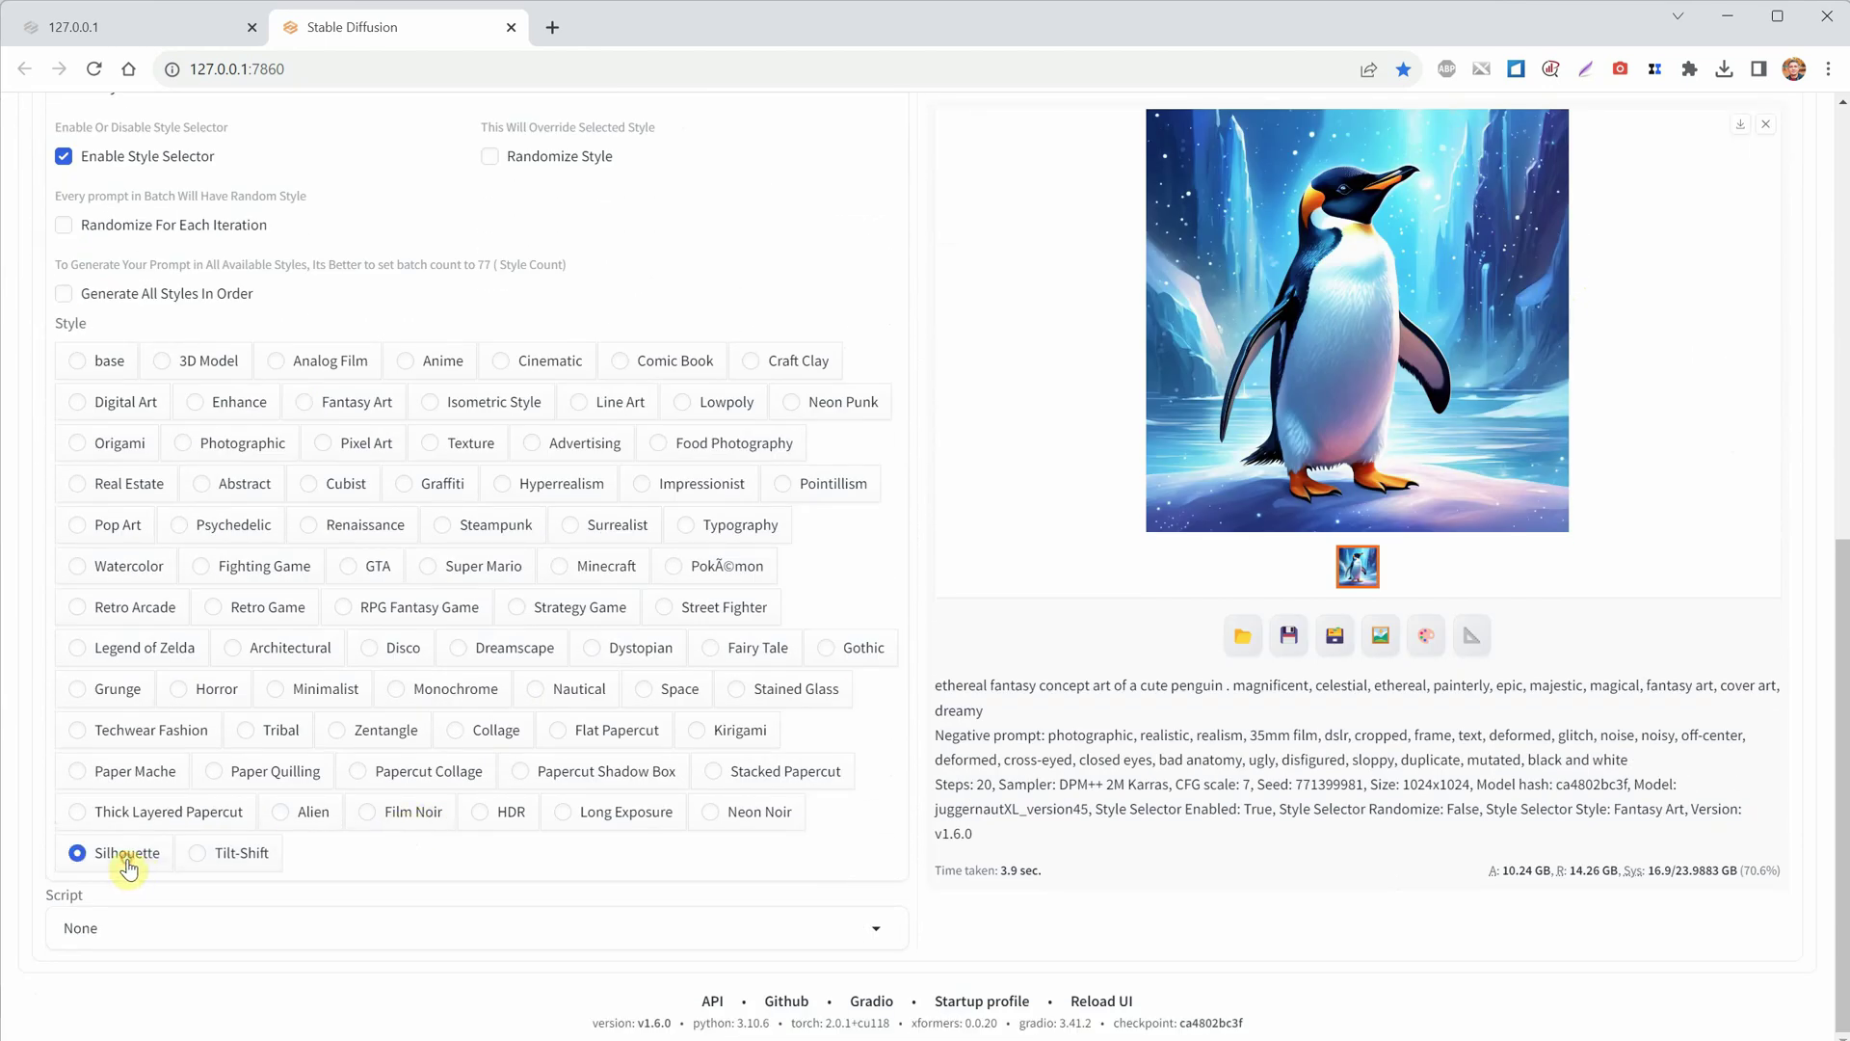
Generate the penguin with the Silhouette style selected.
scroll(1350, 578, up, 9)
click(1586, 277)
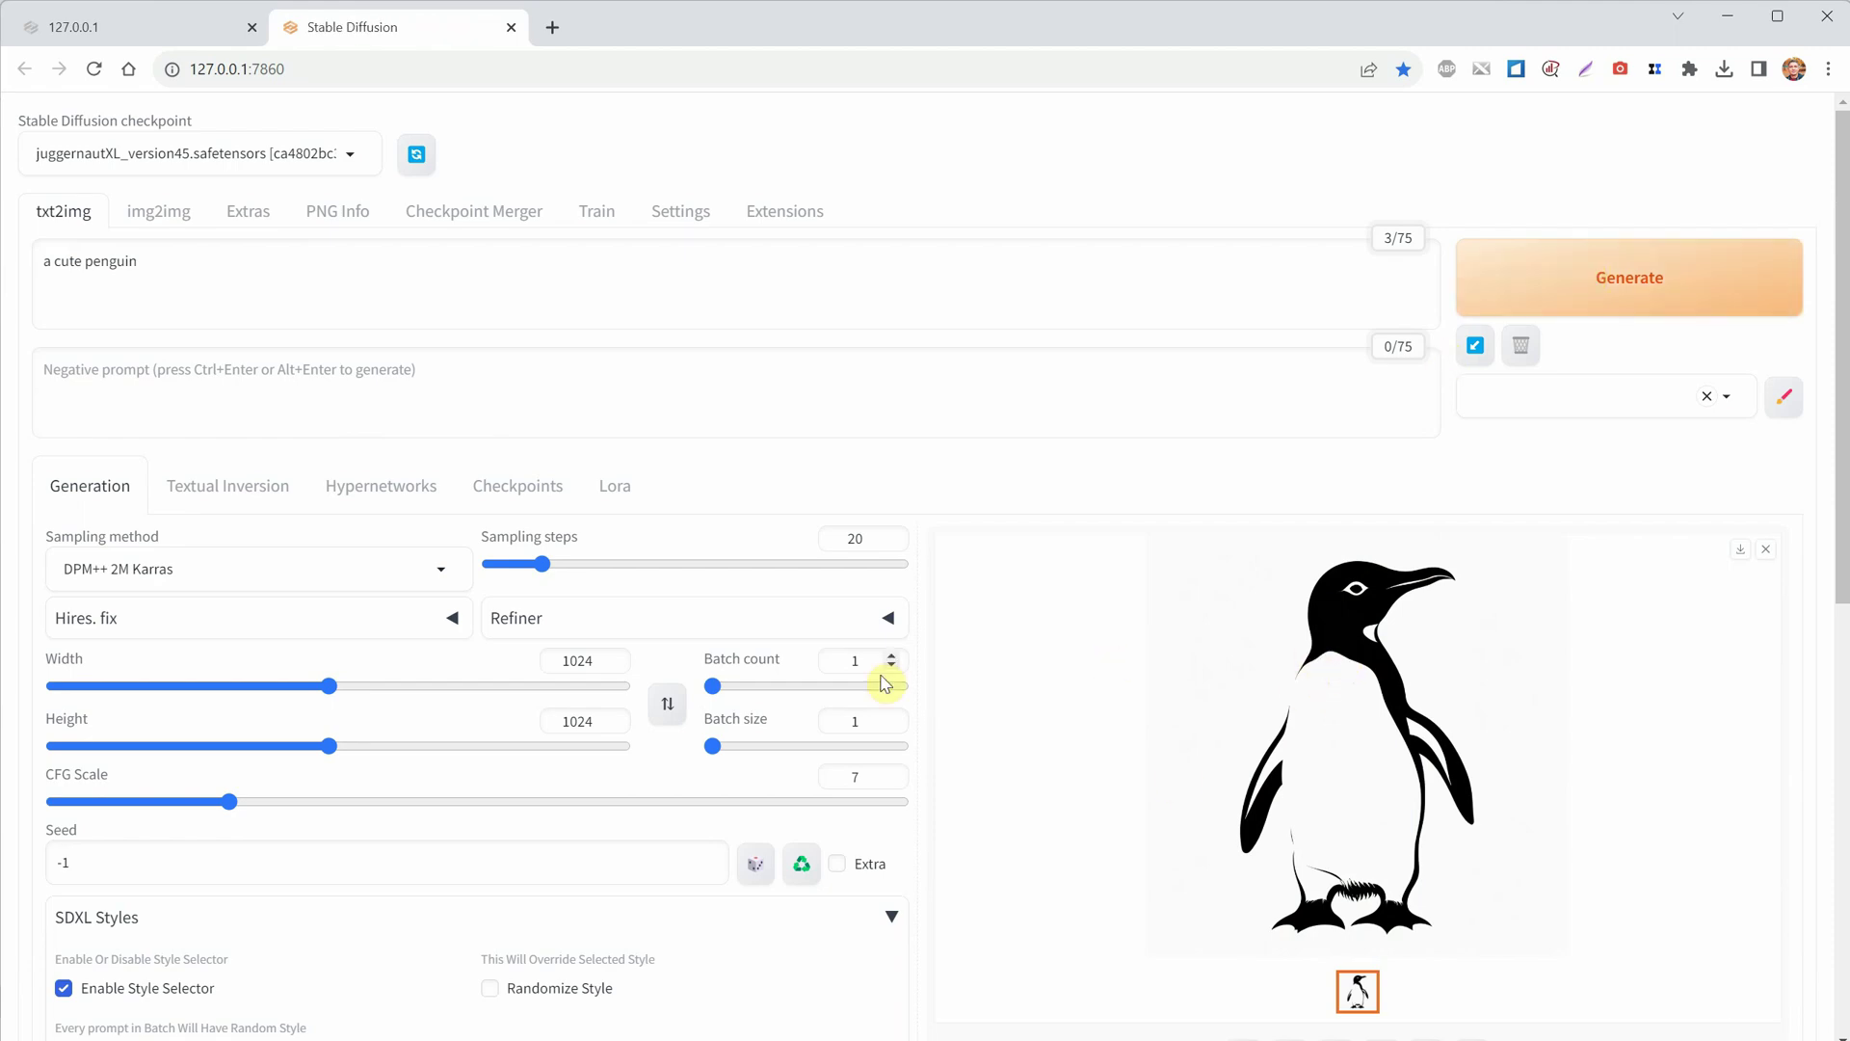
scroll(996, 537, down, 5)
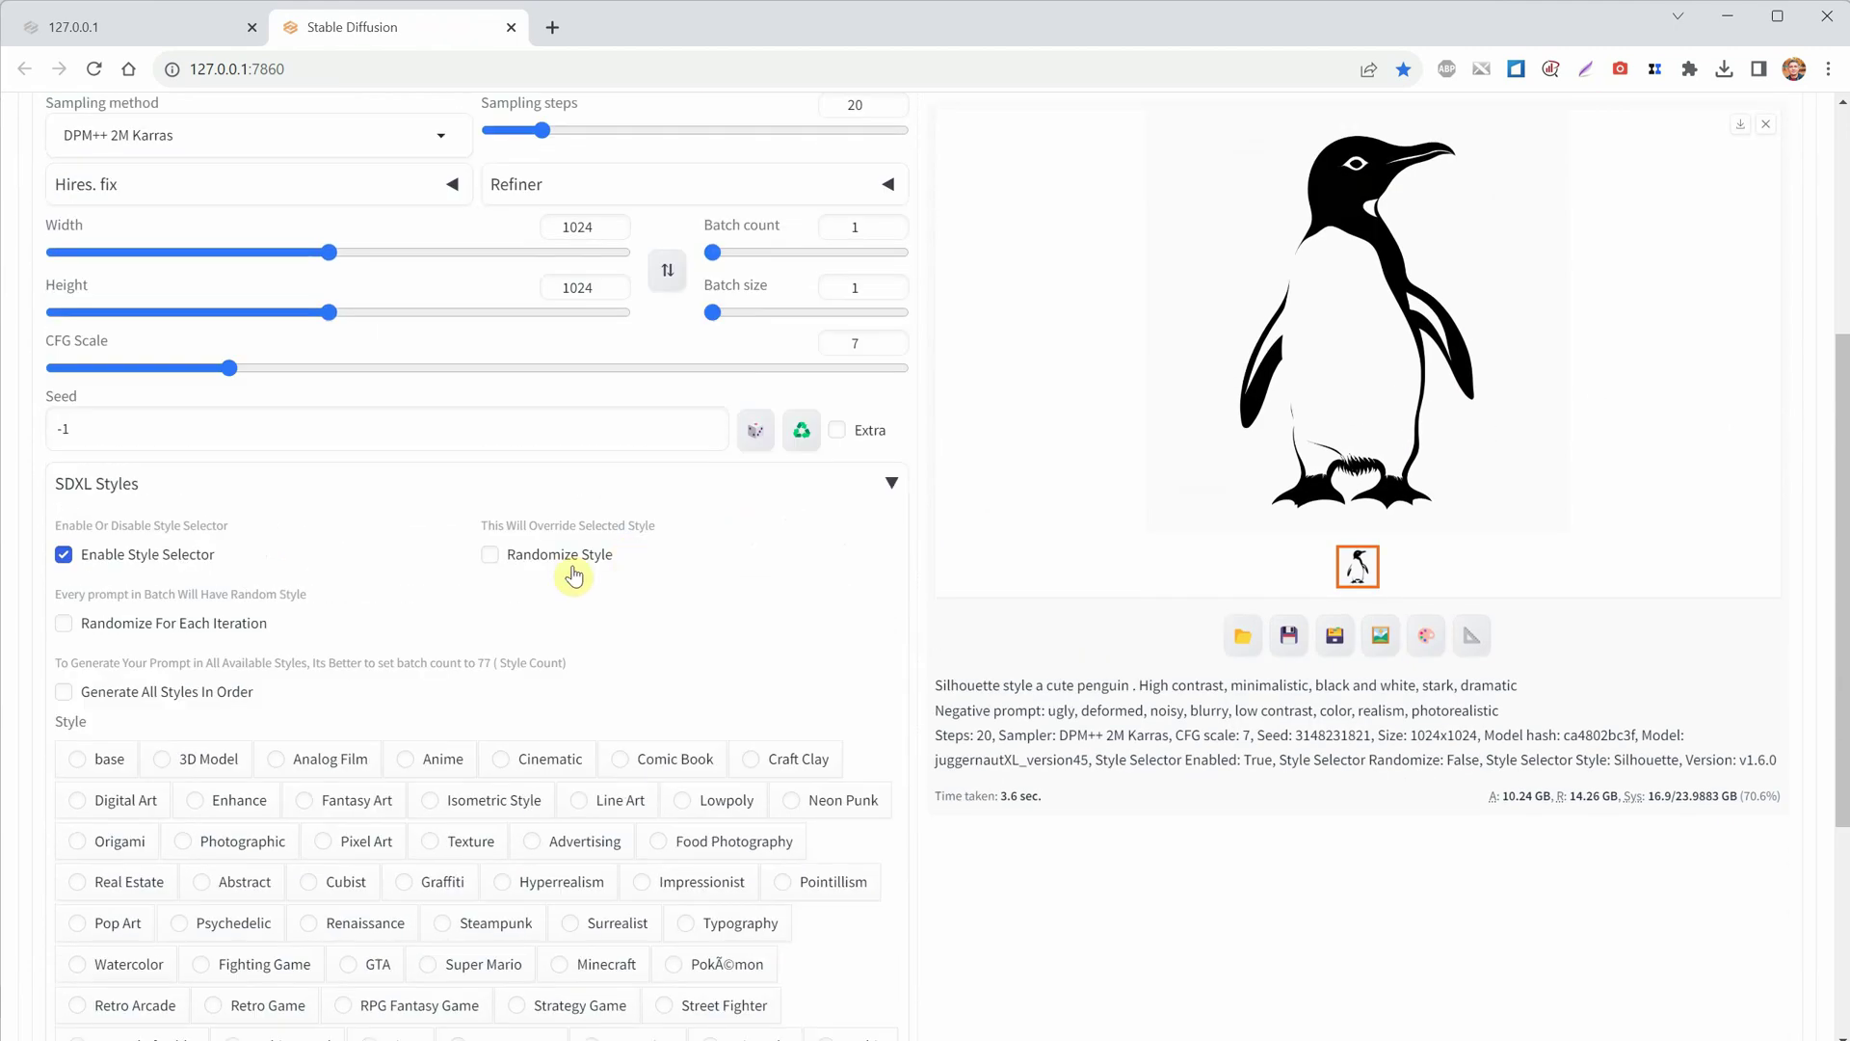
Turn on Randomize Style, generate a penguin, and check its Anime style in the info.
click(491, 557)
scroll(1417, 376, up, 5)
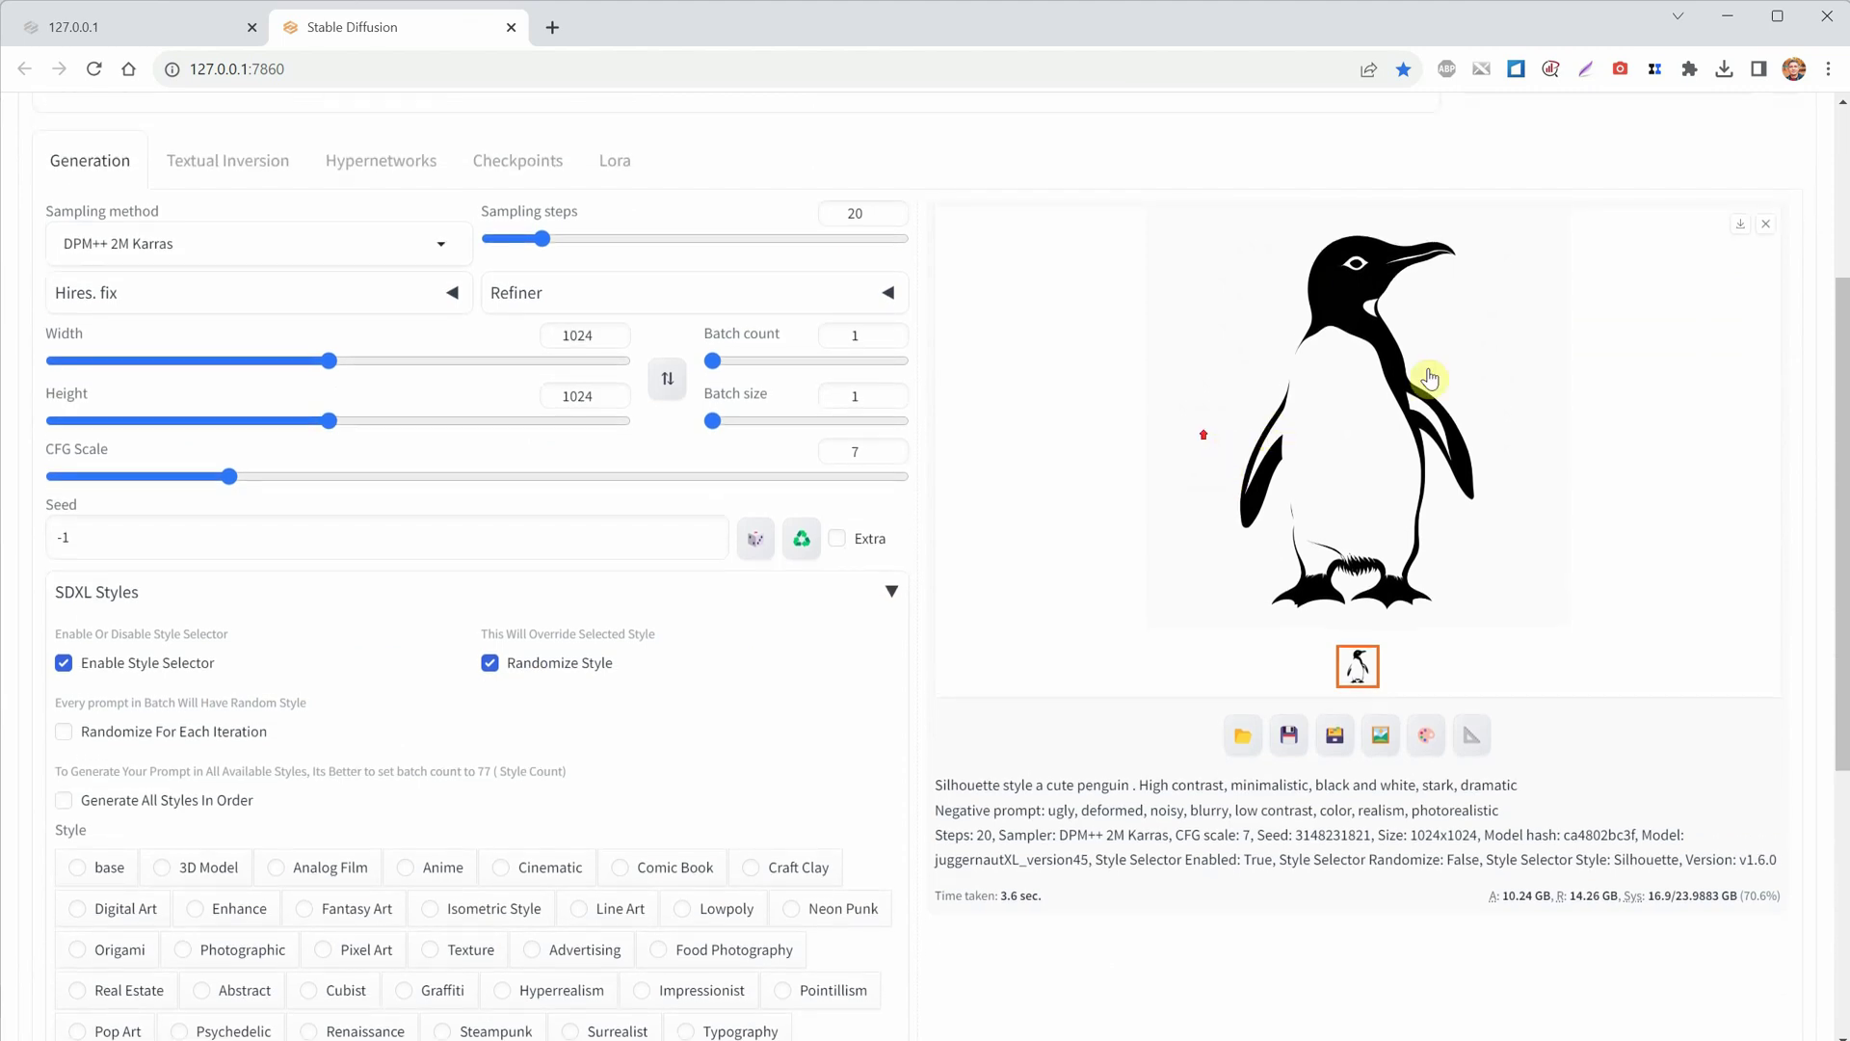
click(1584, 279)
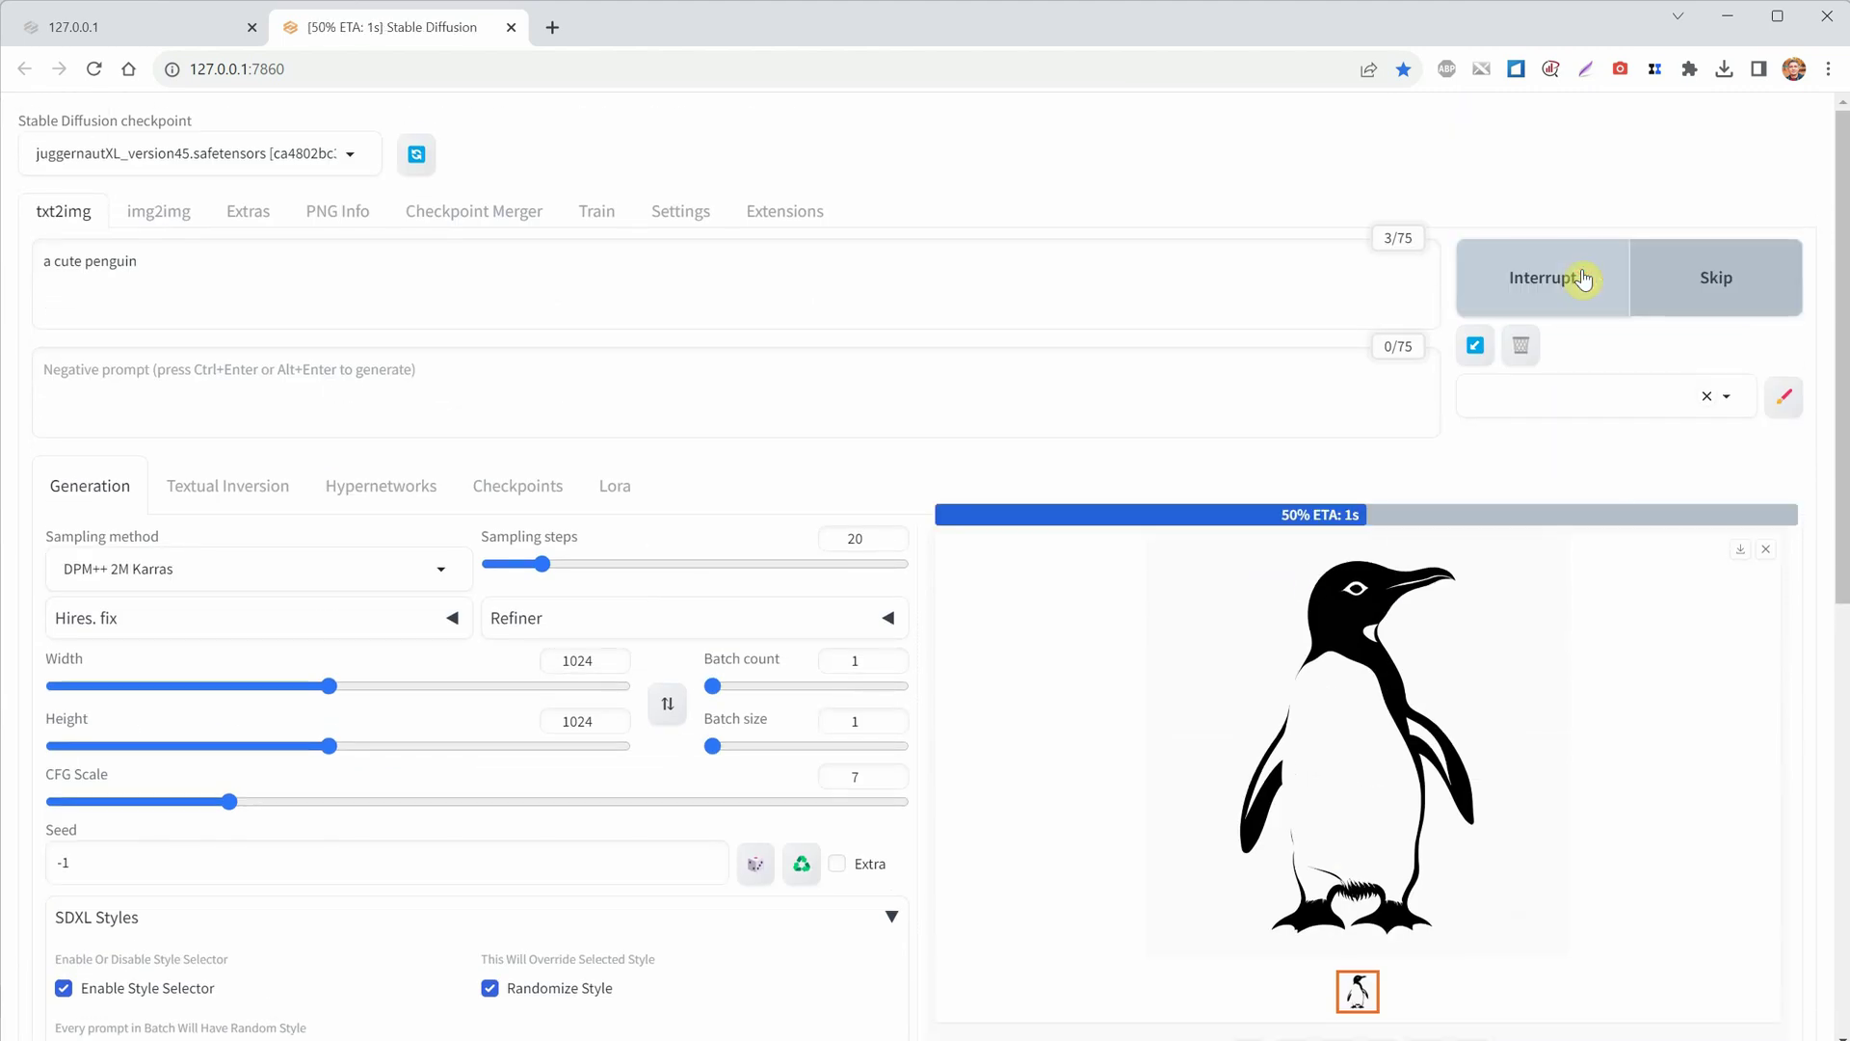
scroll(1561, 285, down, 5)
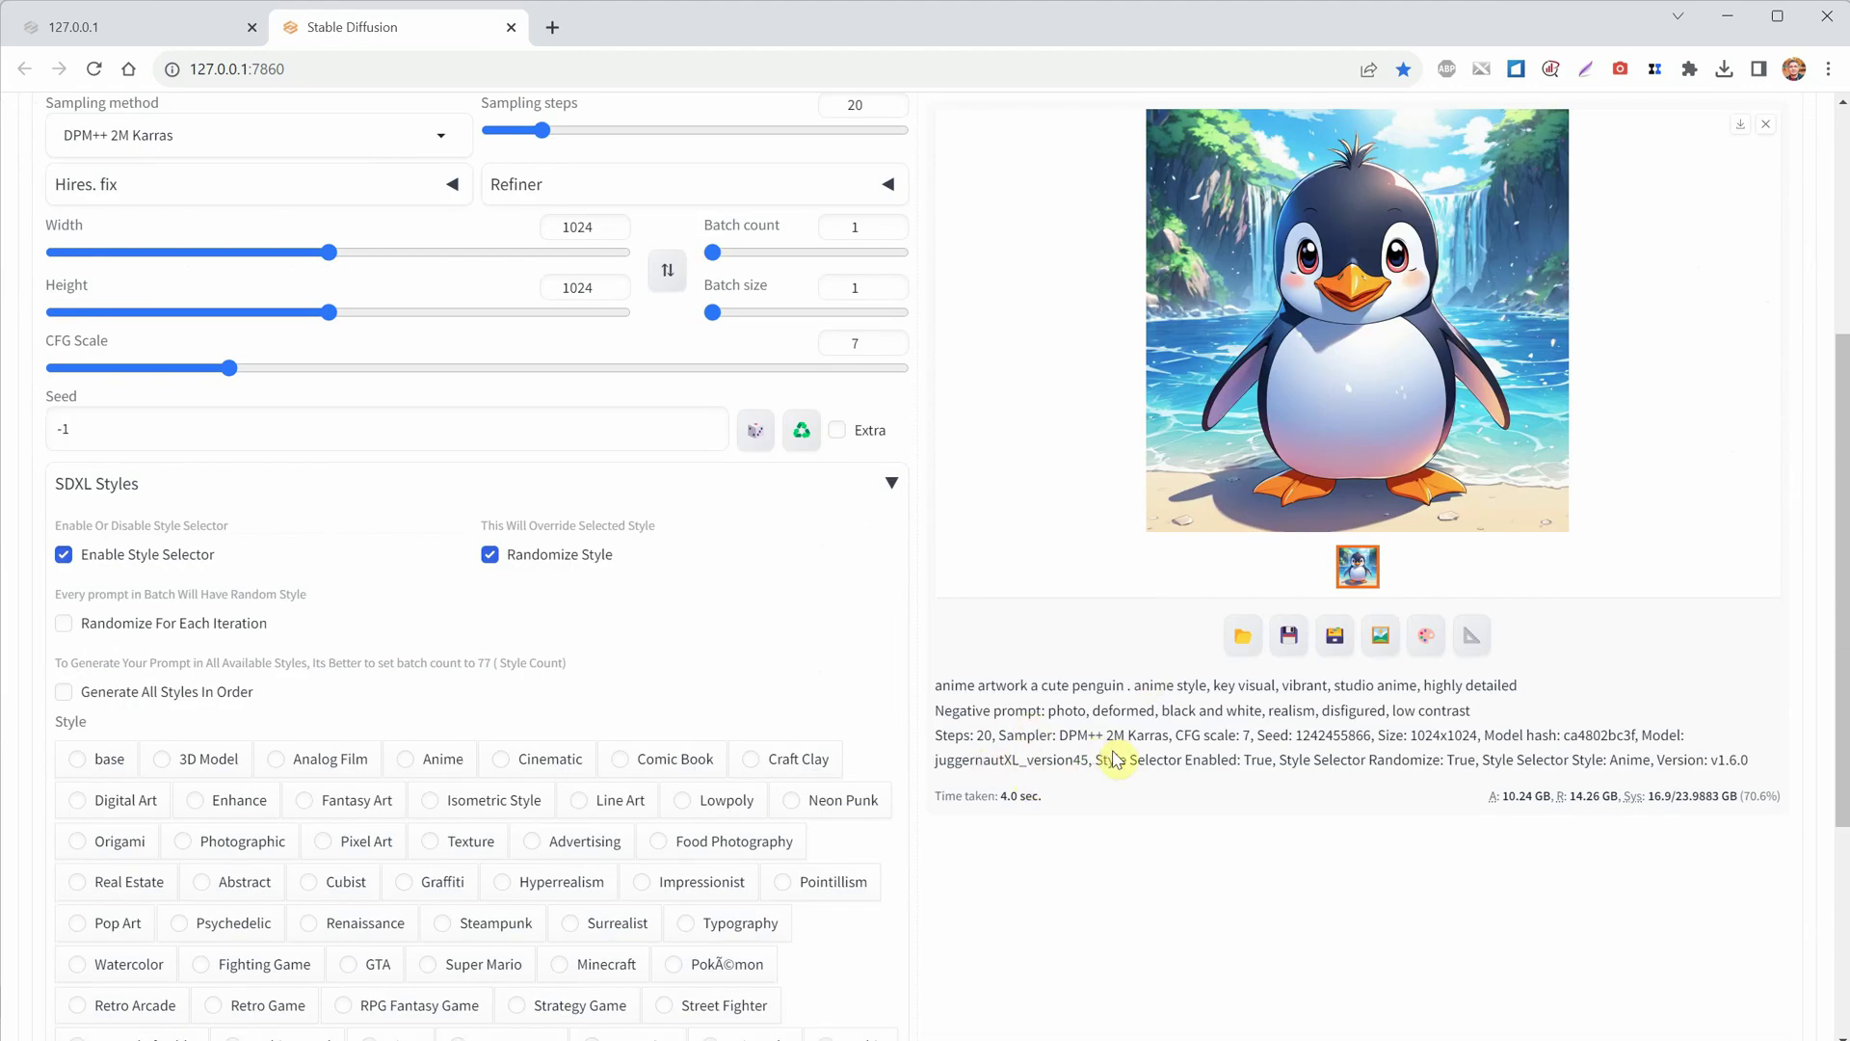
drag(1094, 760, 1536, 760)
click(1396, 826)
Generate another randomly styled penguin and confirm it used Pixel Art.
scroll(1561, 462, up, 5)
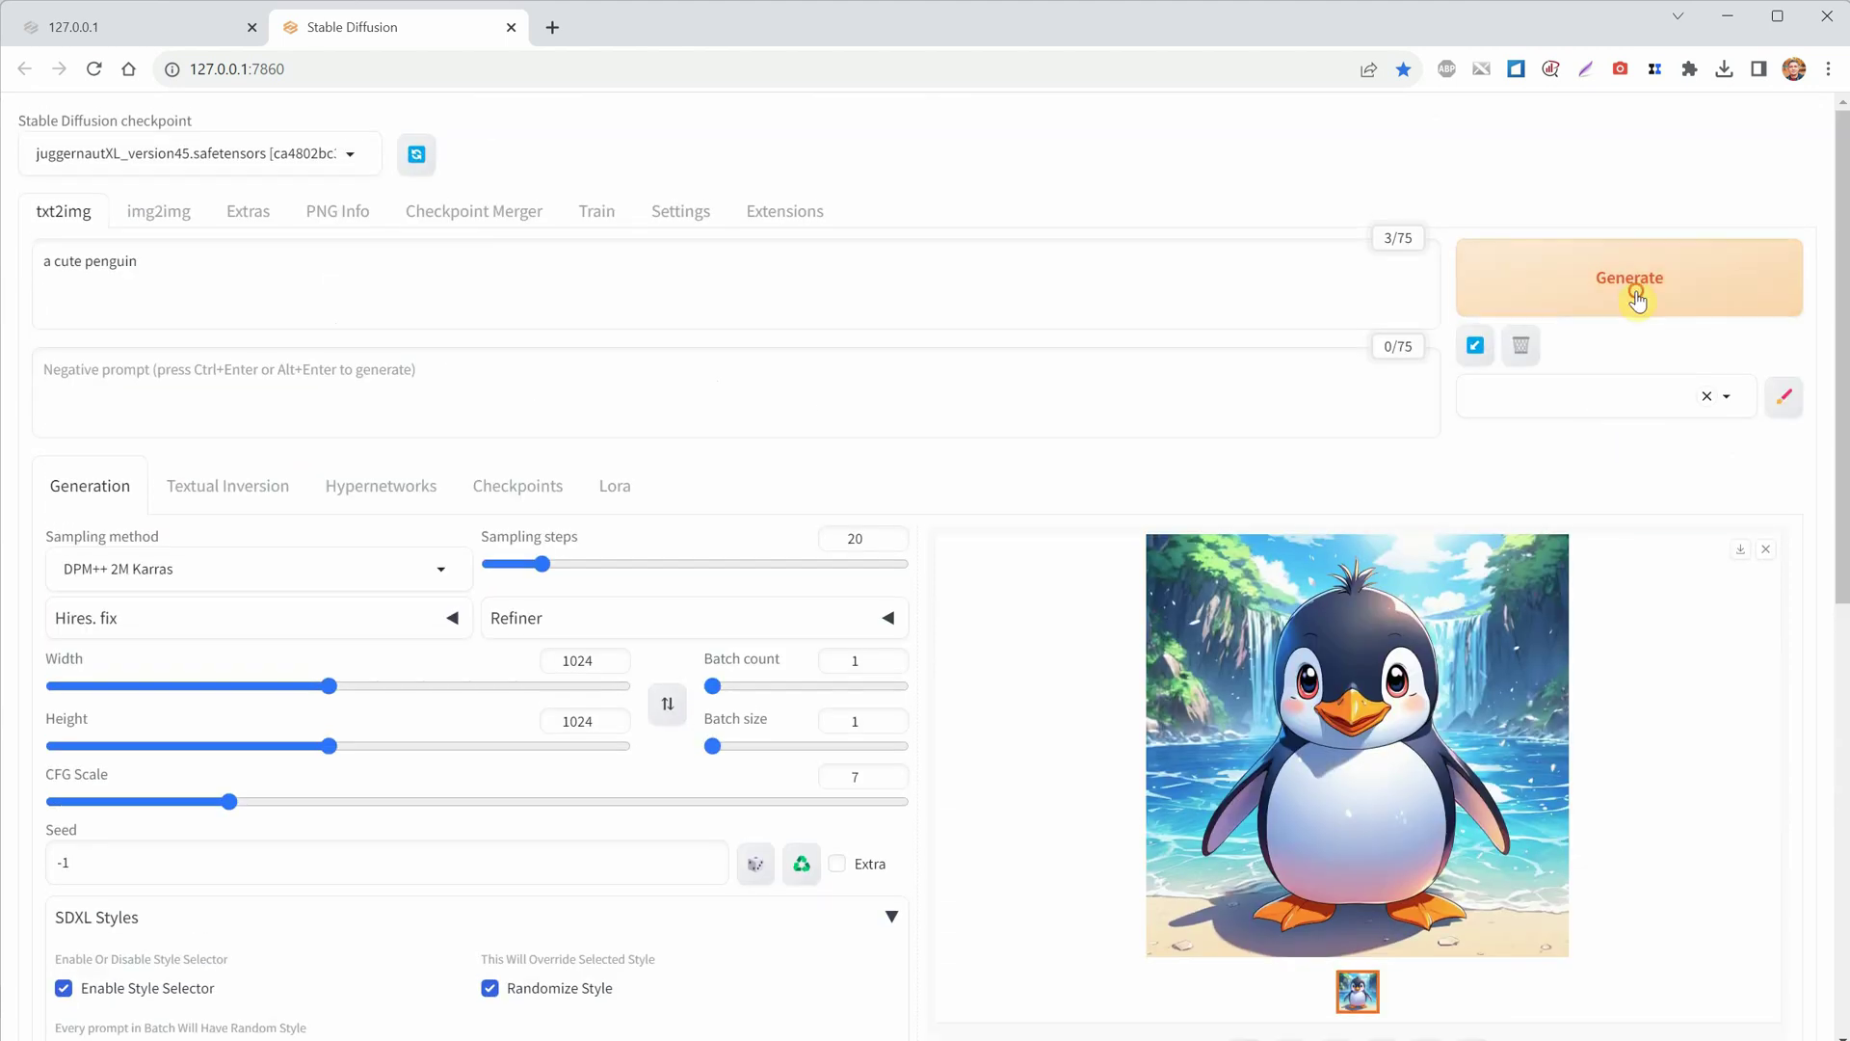
click(1636, 298)
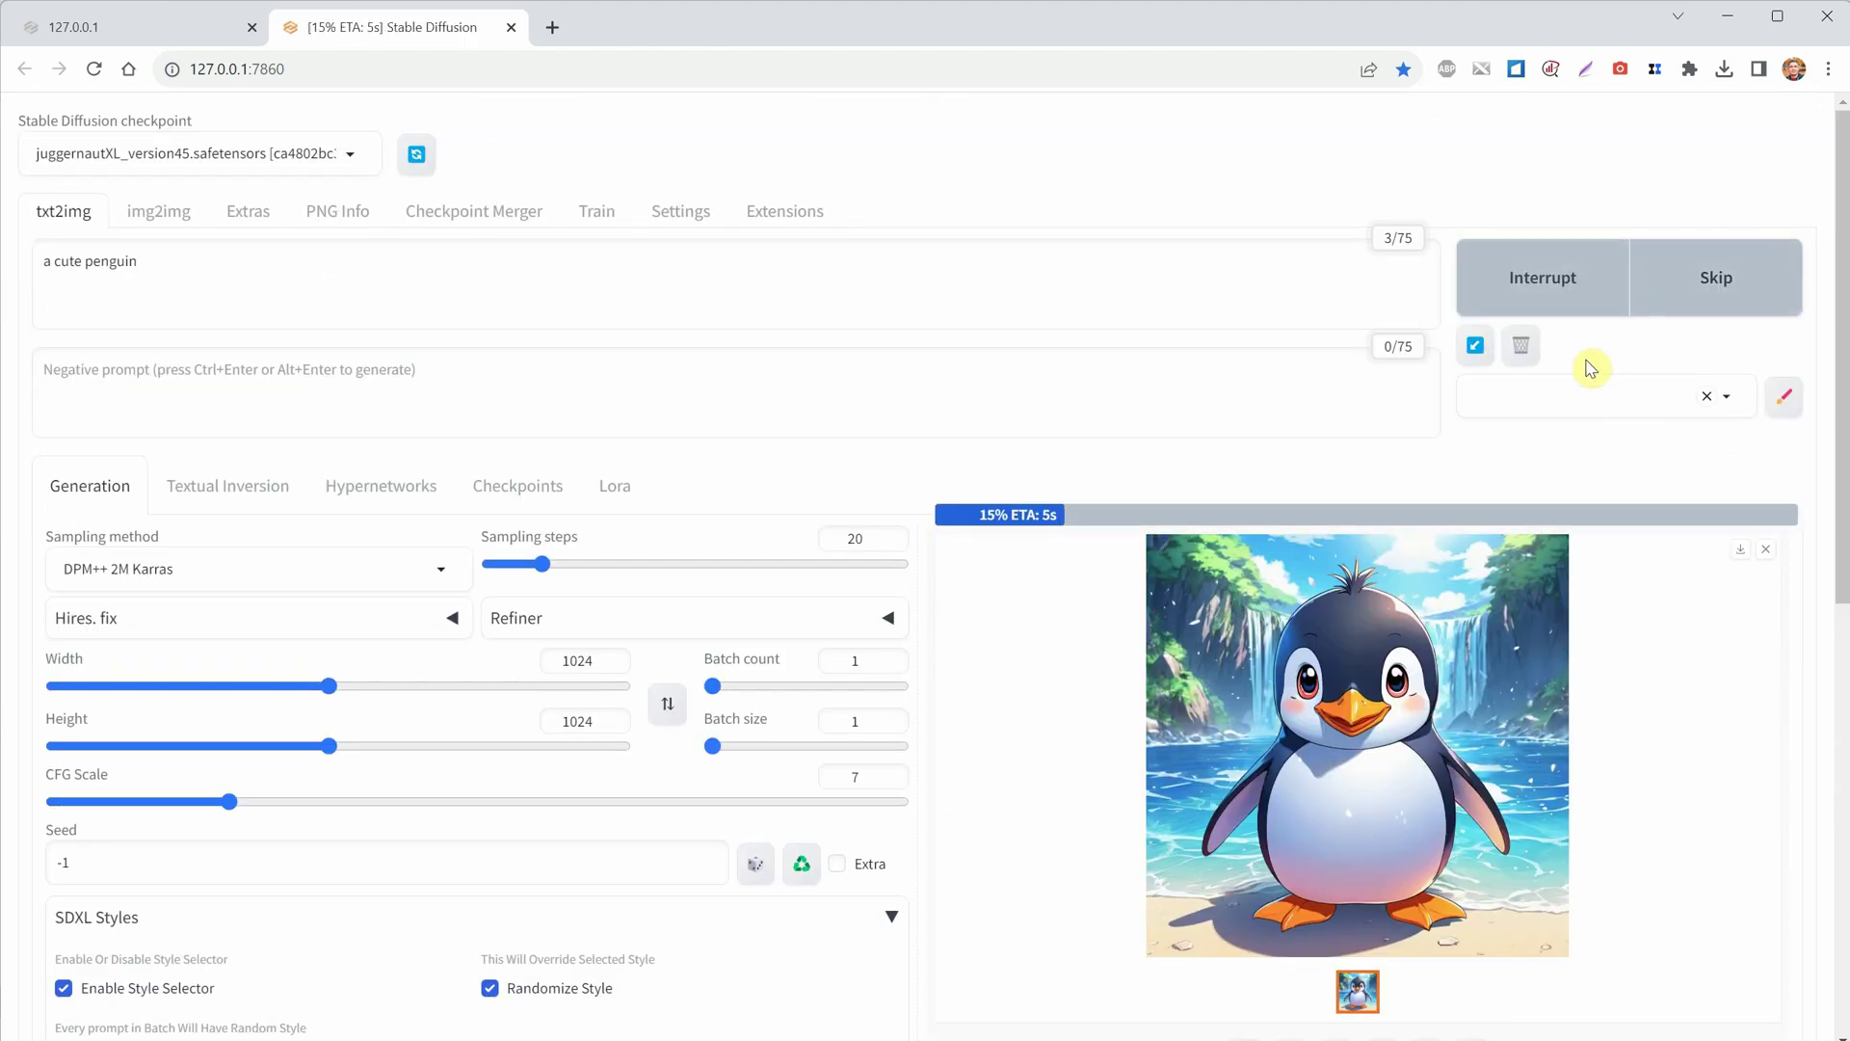
scroll(1585, 366, down, 5)
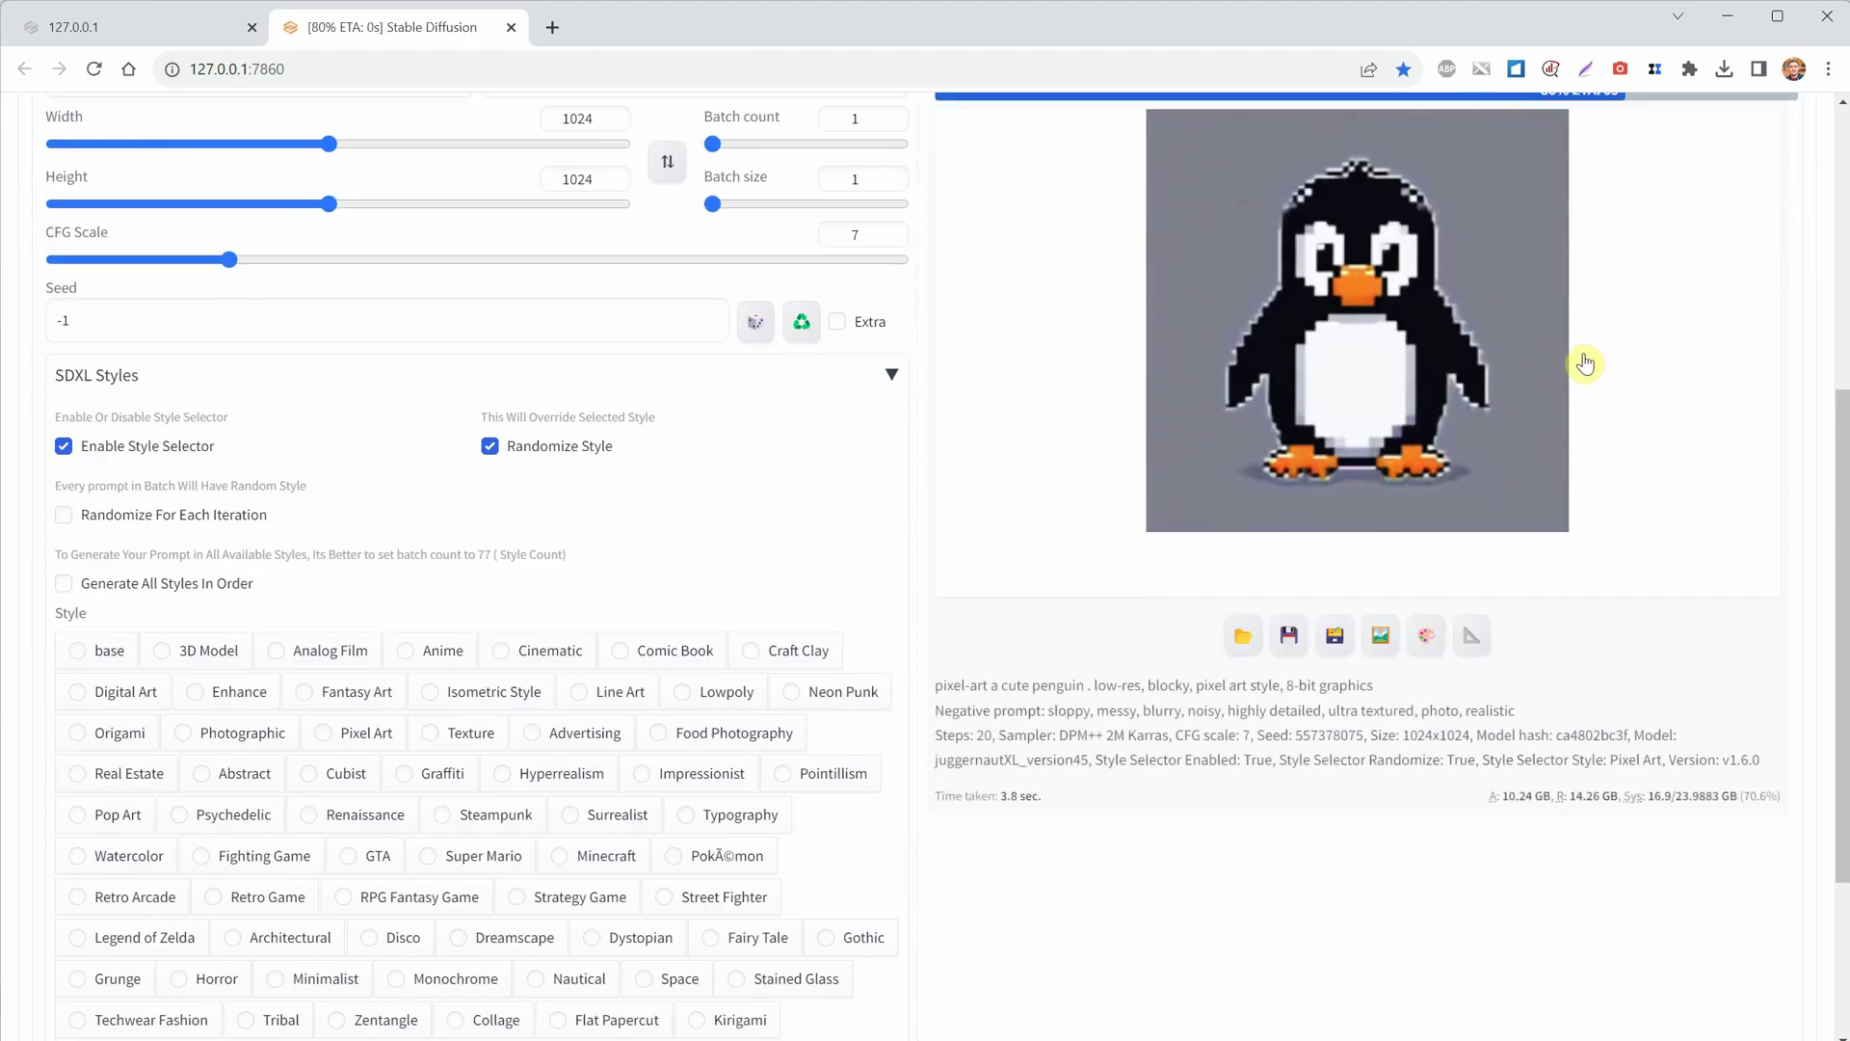
drag(1607, 760, 1659, 753)
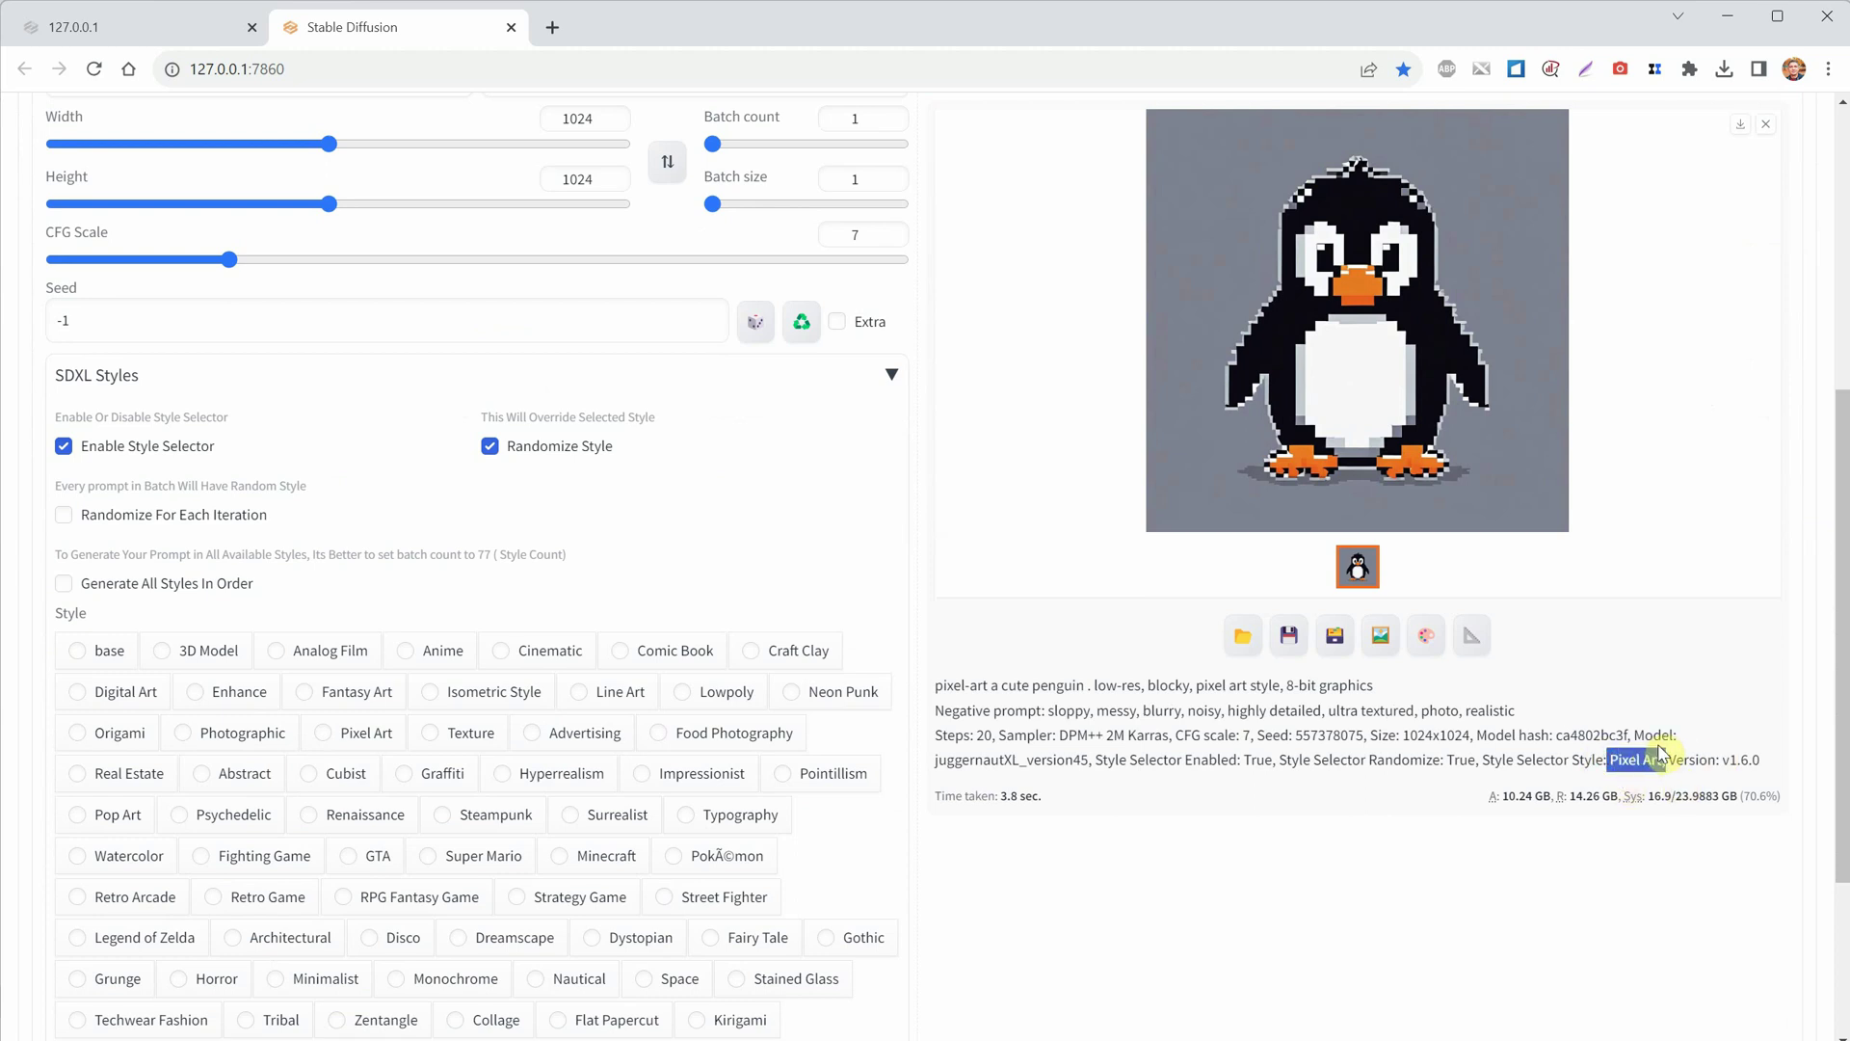
Turn off Randomize Style and generate the penguin in the Abstract style.
click(1289, 930)
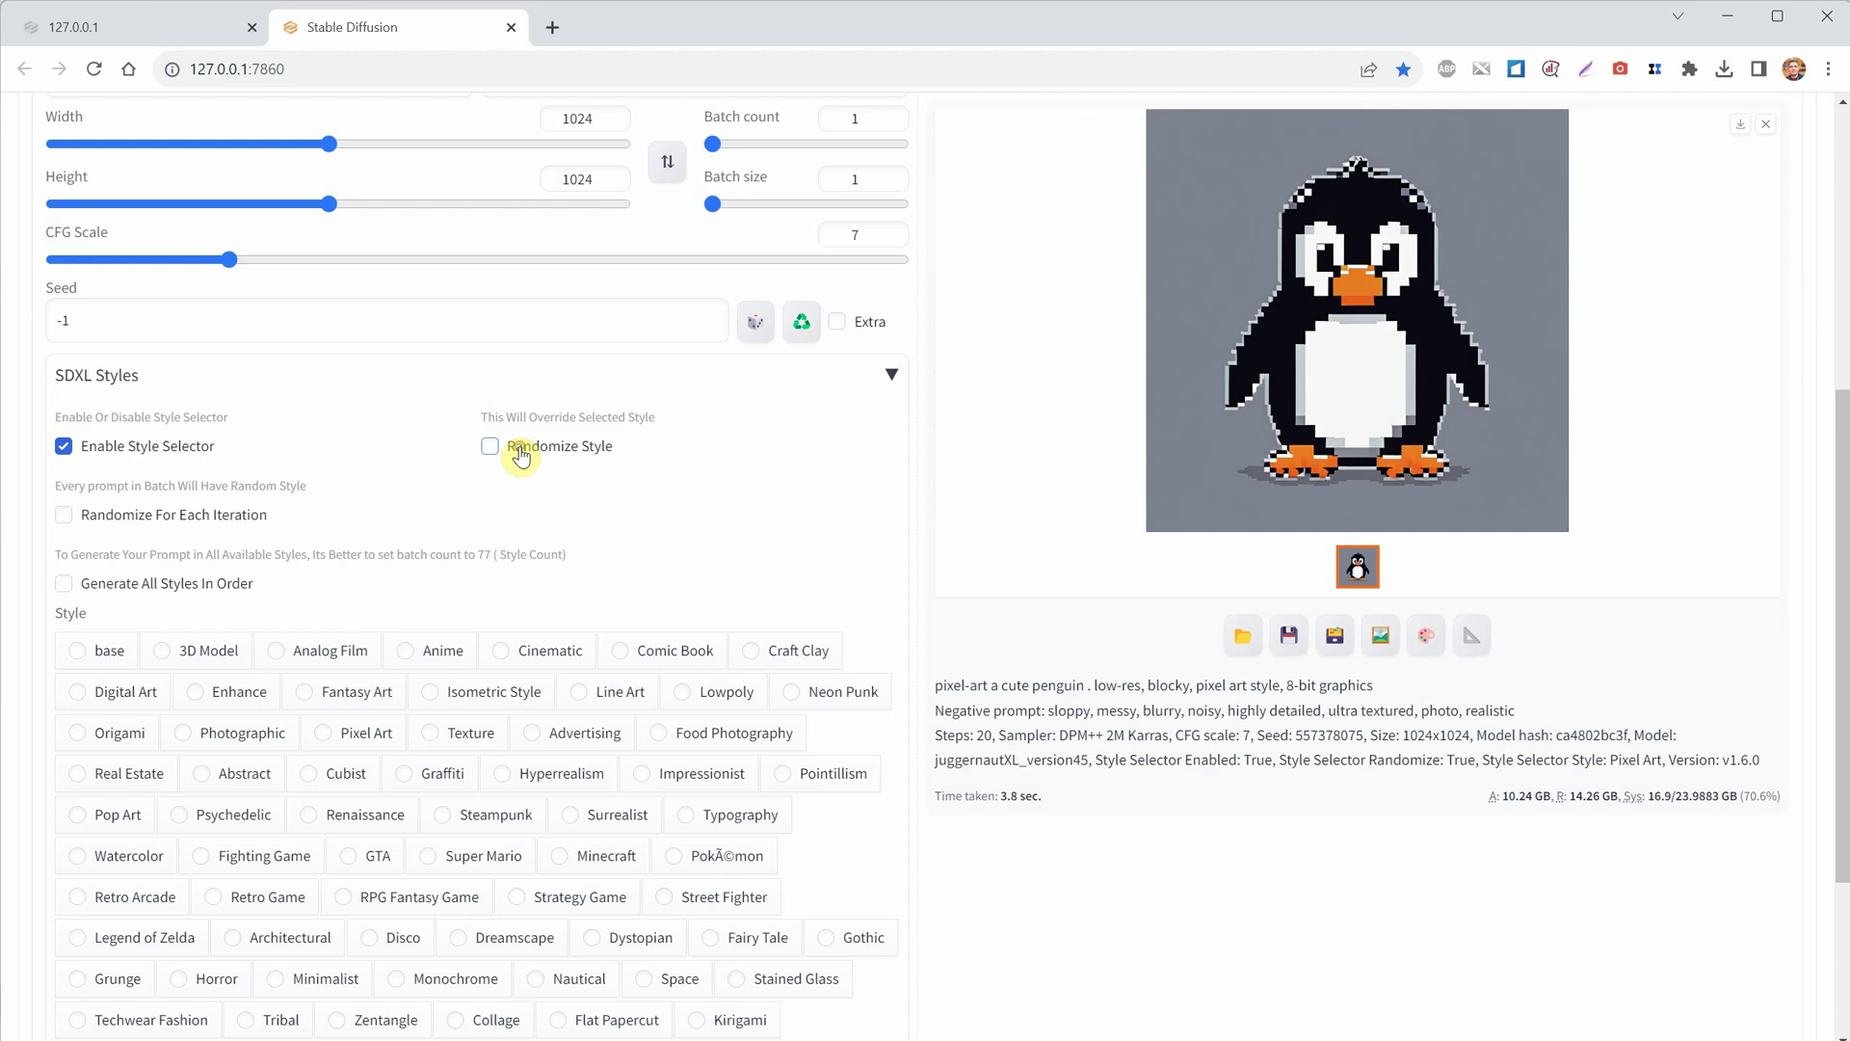
scroll(637, 425, up, 1)
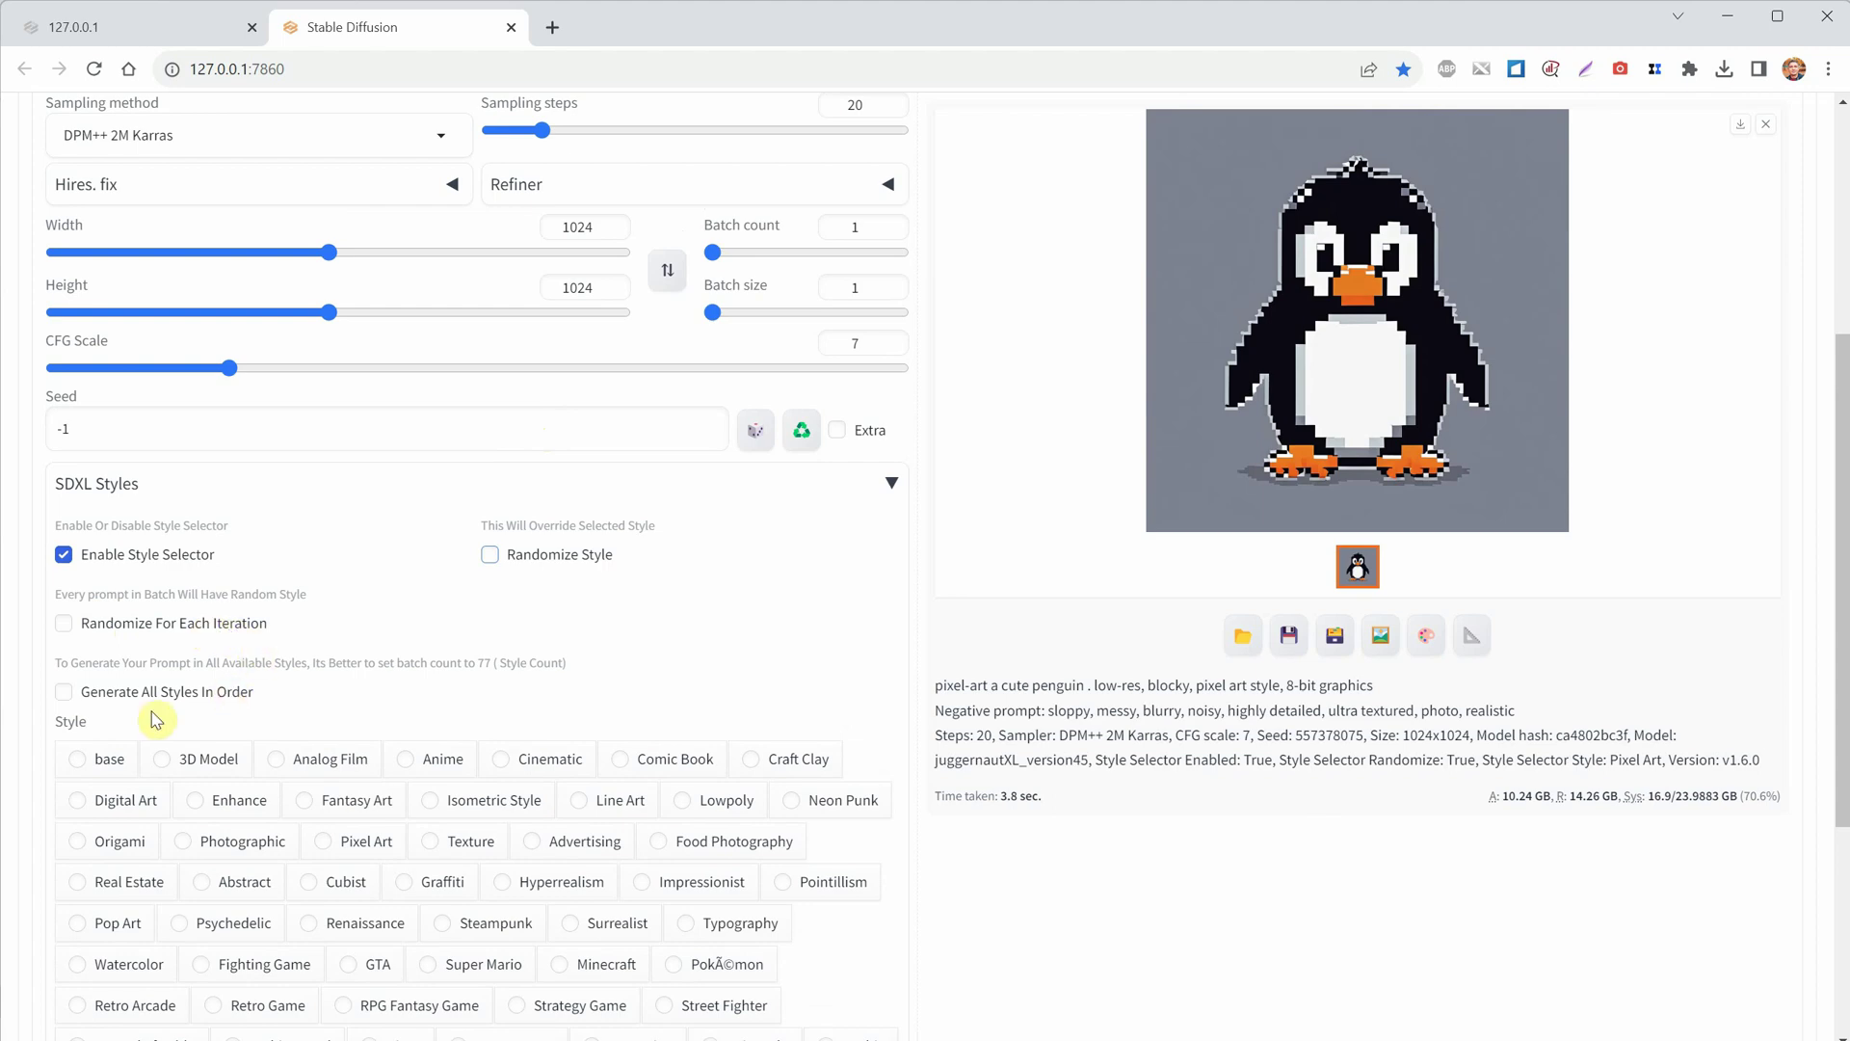
scroll(761, 831, down, 4)
scroll(732, 762, up, 5)
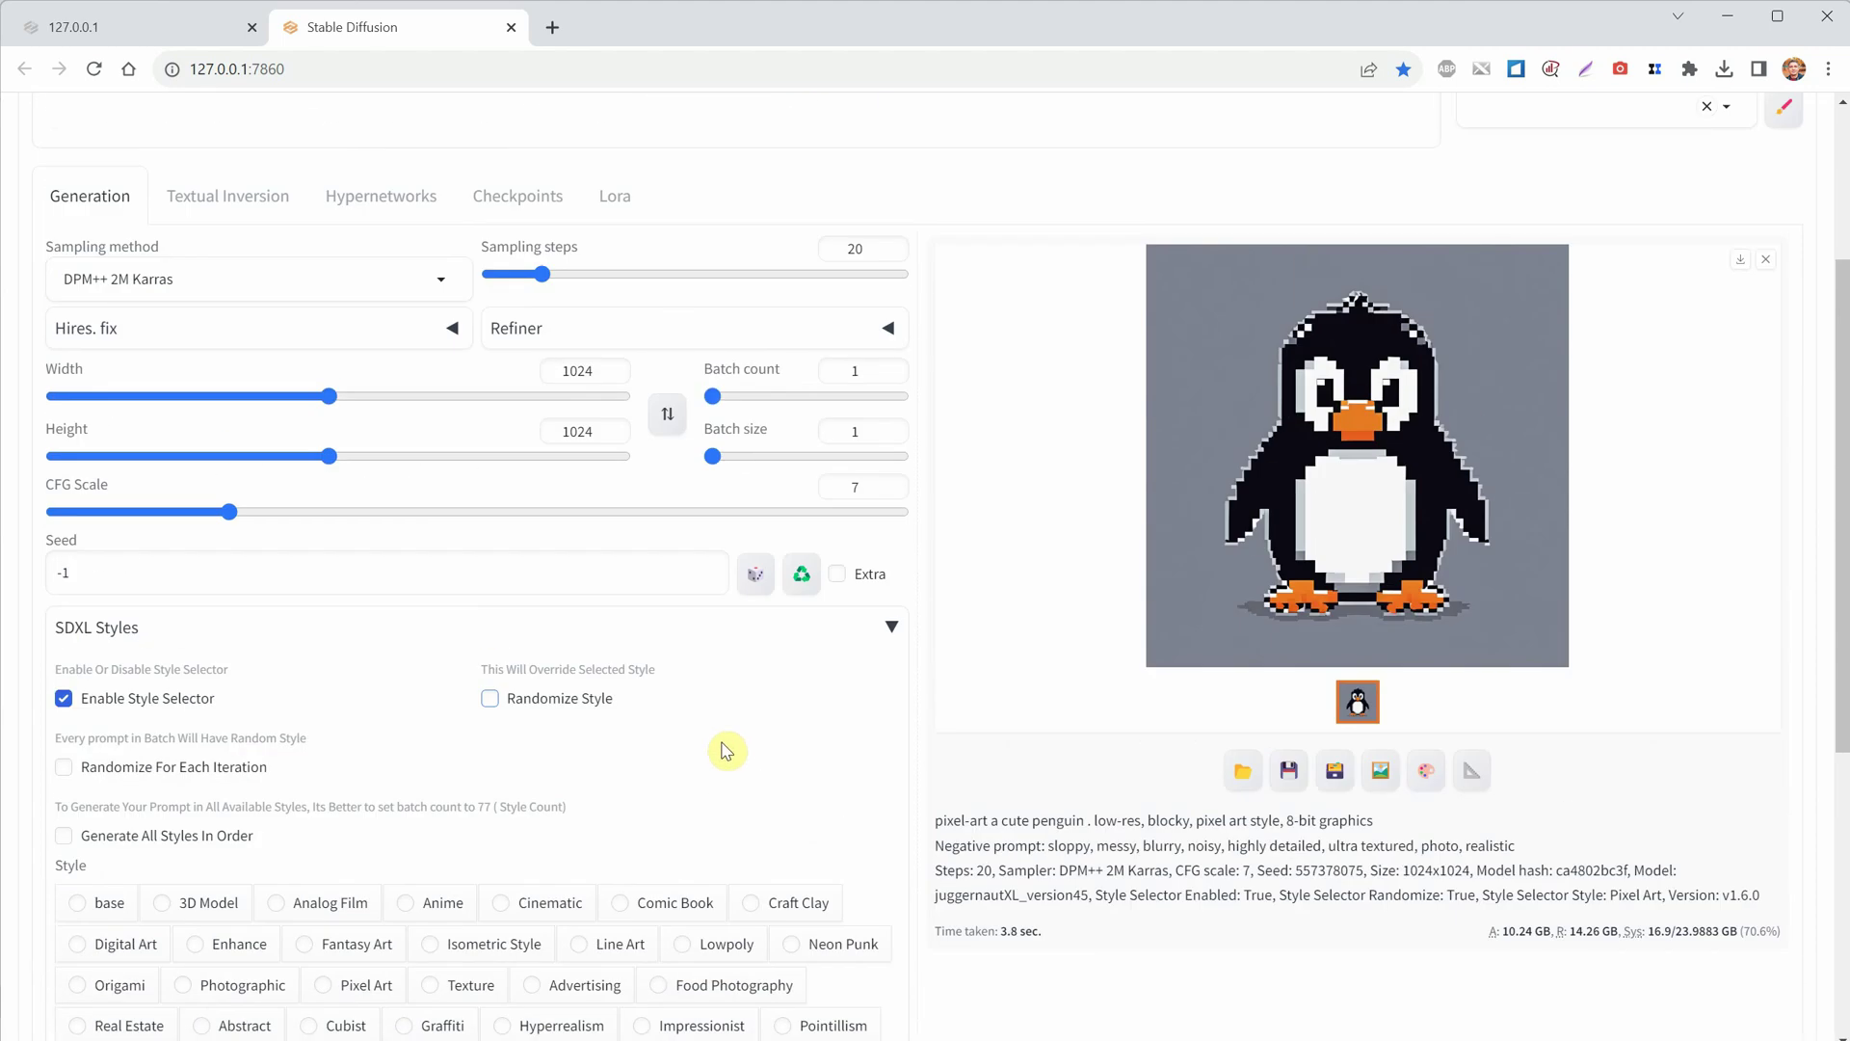
scroll(723, 737, up, 2)
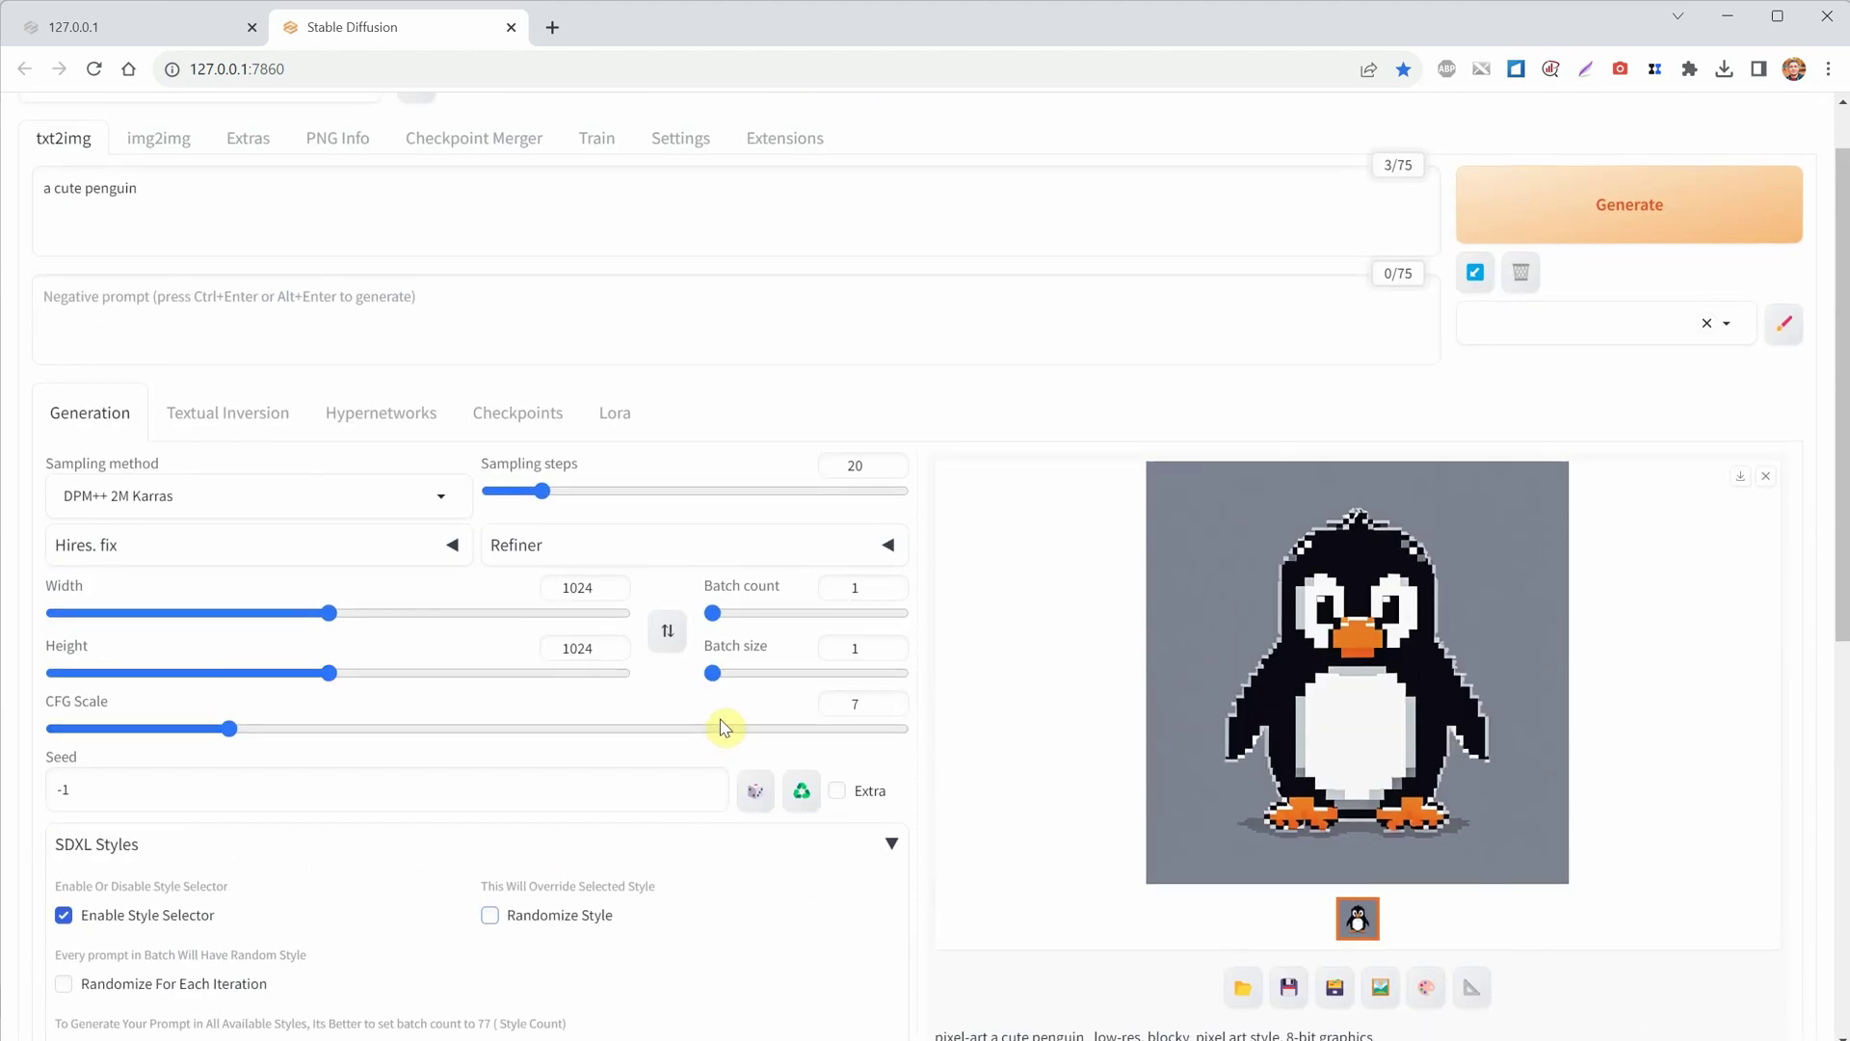
scroll(800, 598, up, 1)
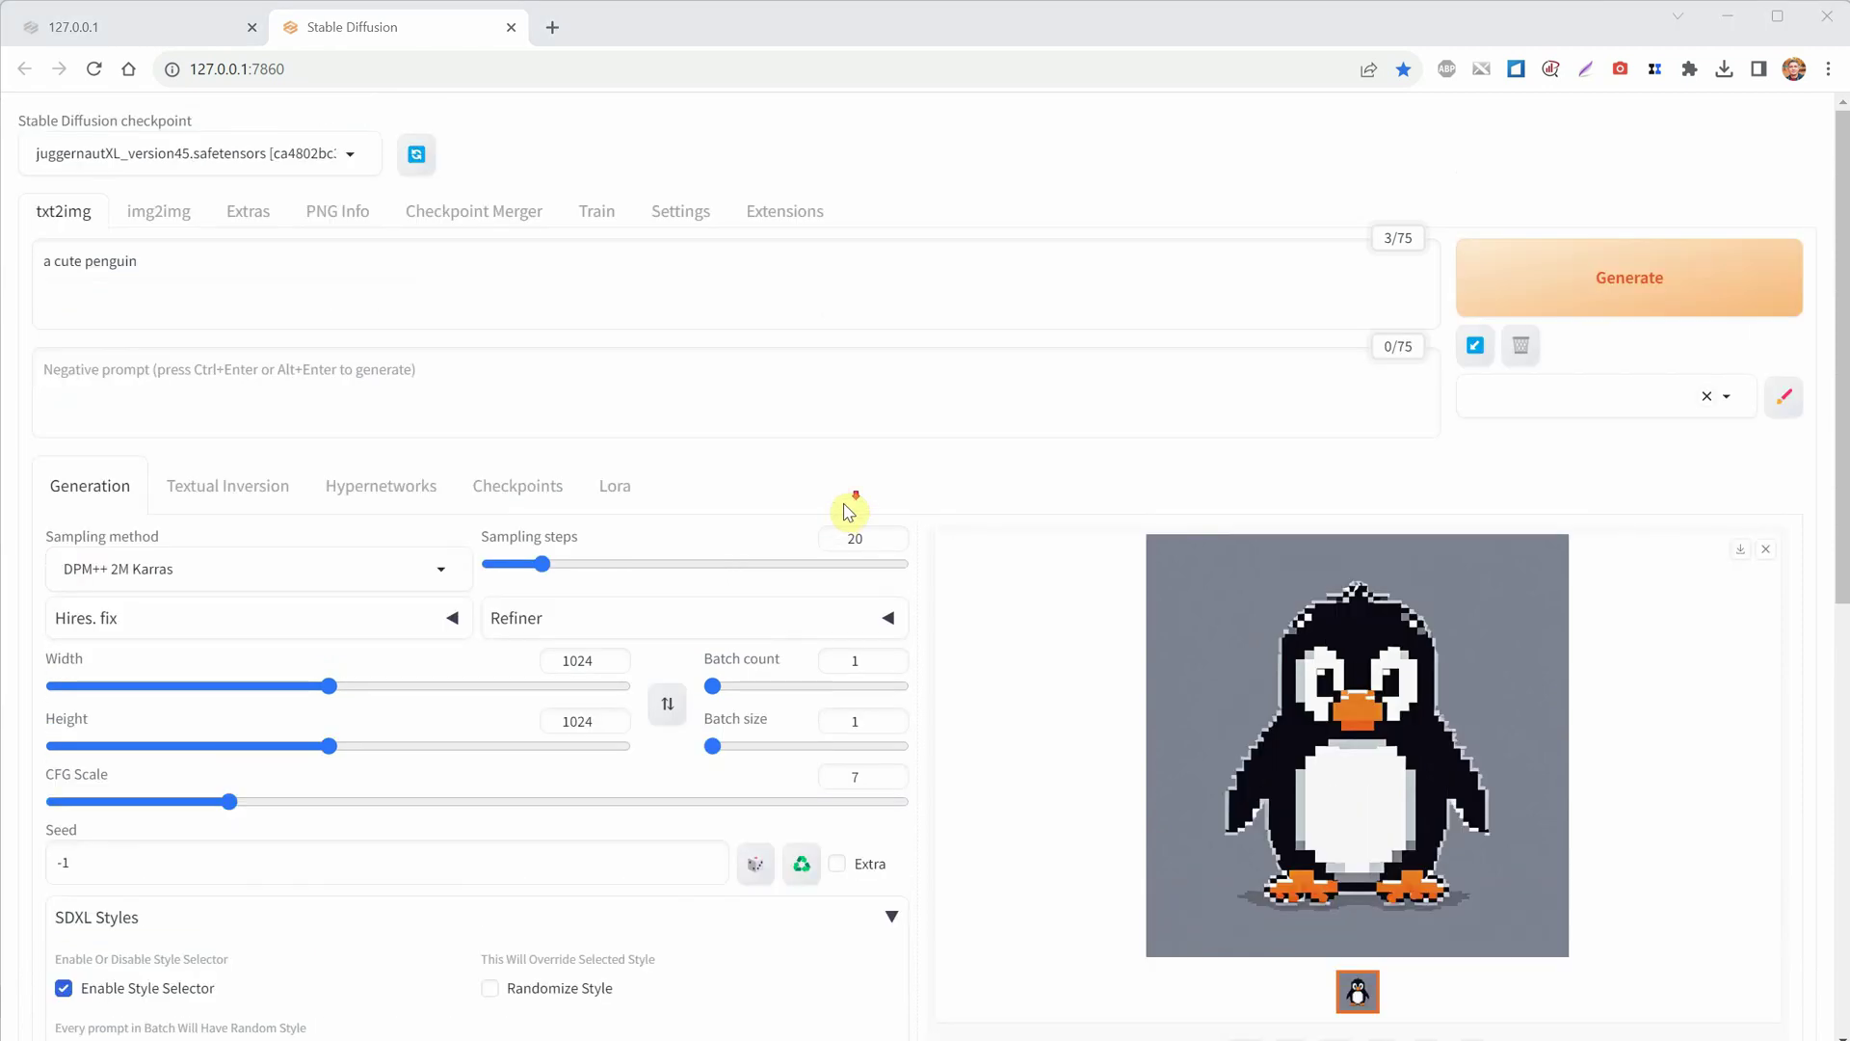
scroll(852, 492, down, 4)
scroll(856, 475, down, 1)
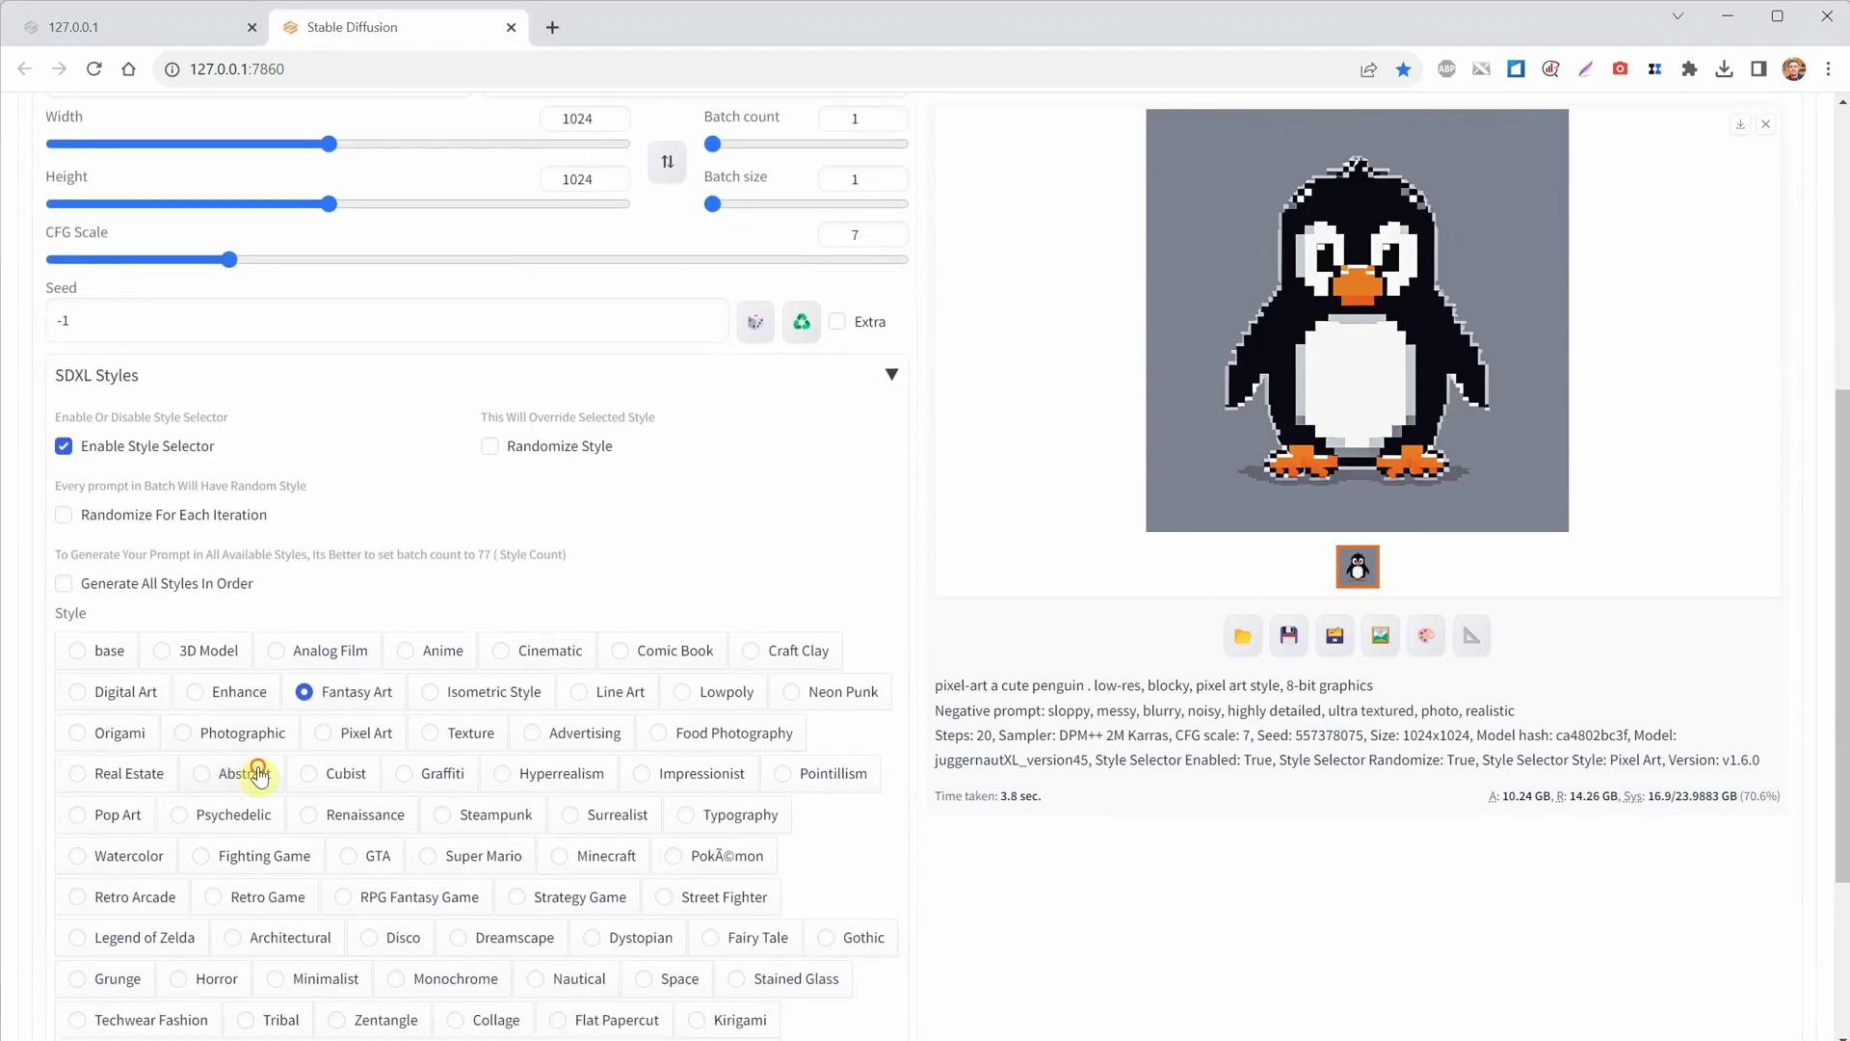
scroll(1195, 511, up, 5)
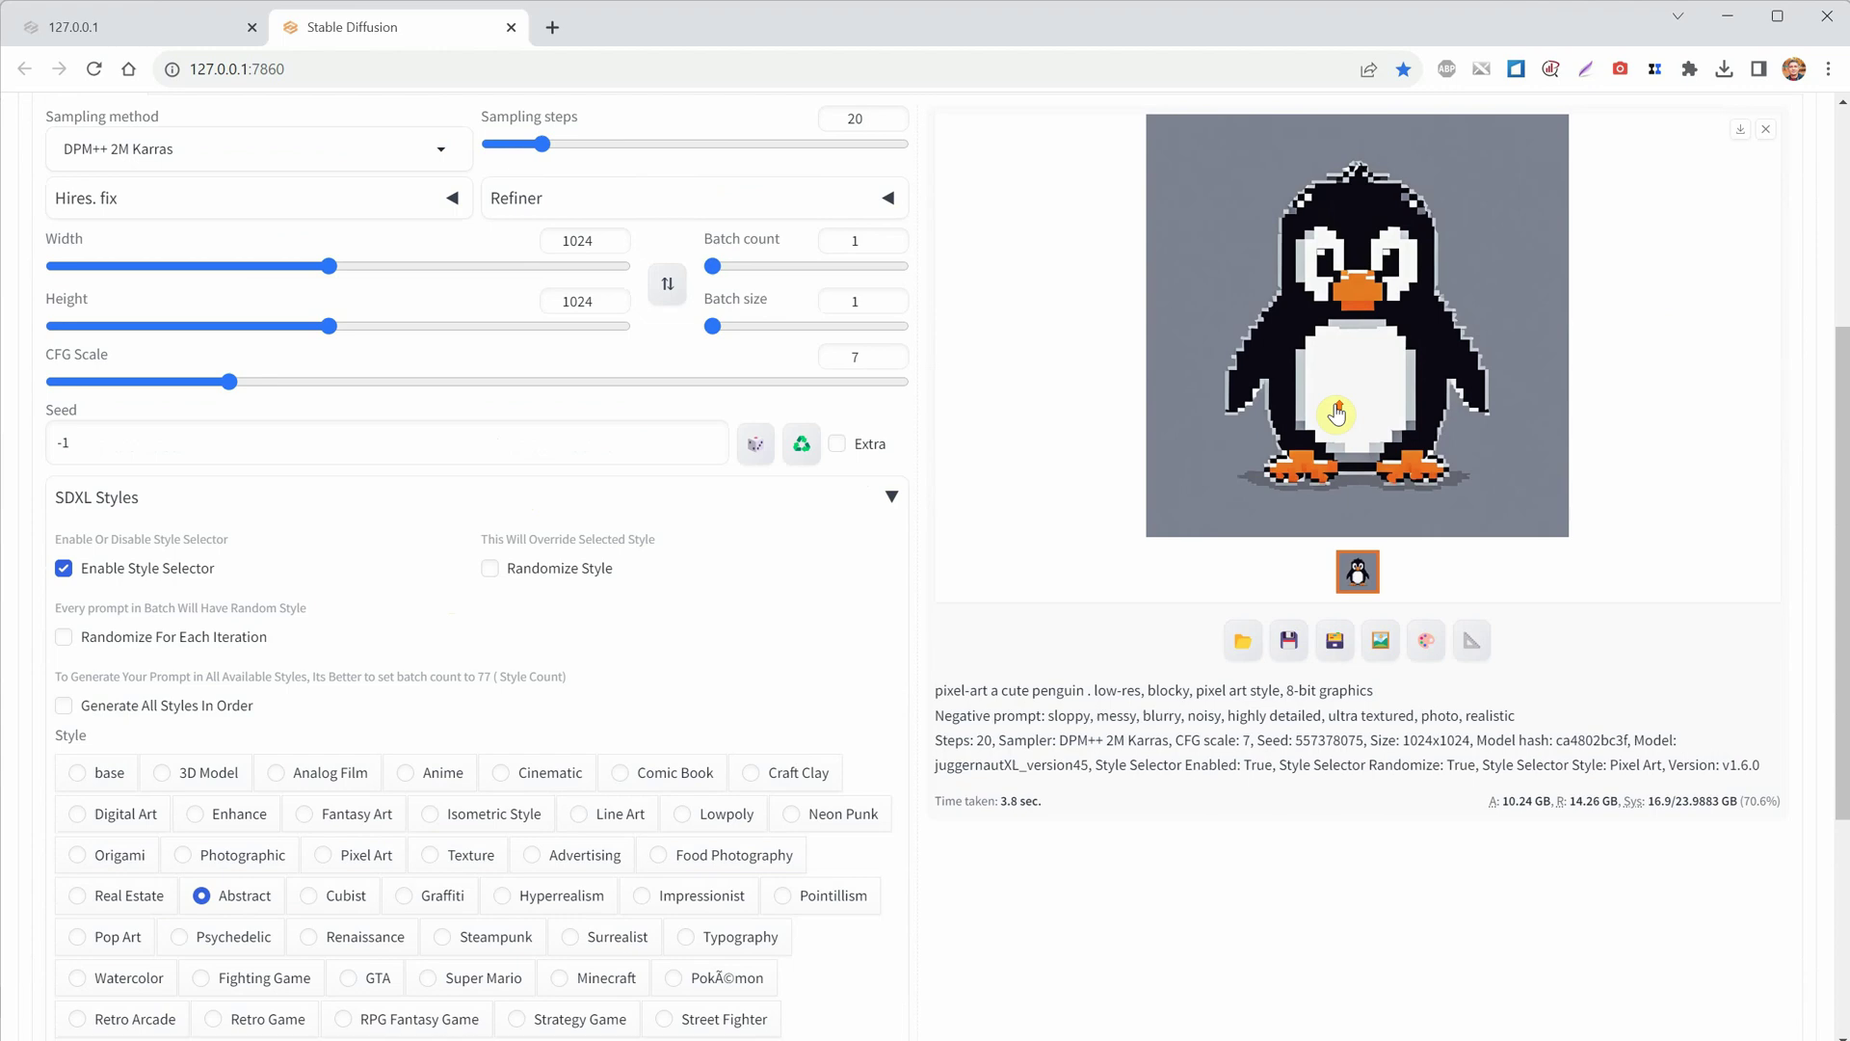
click(1645, 238)
Select Flat Papercut and generate the penguin in that style.
scroll(1317, 467, down, 1)
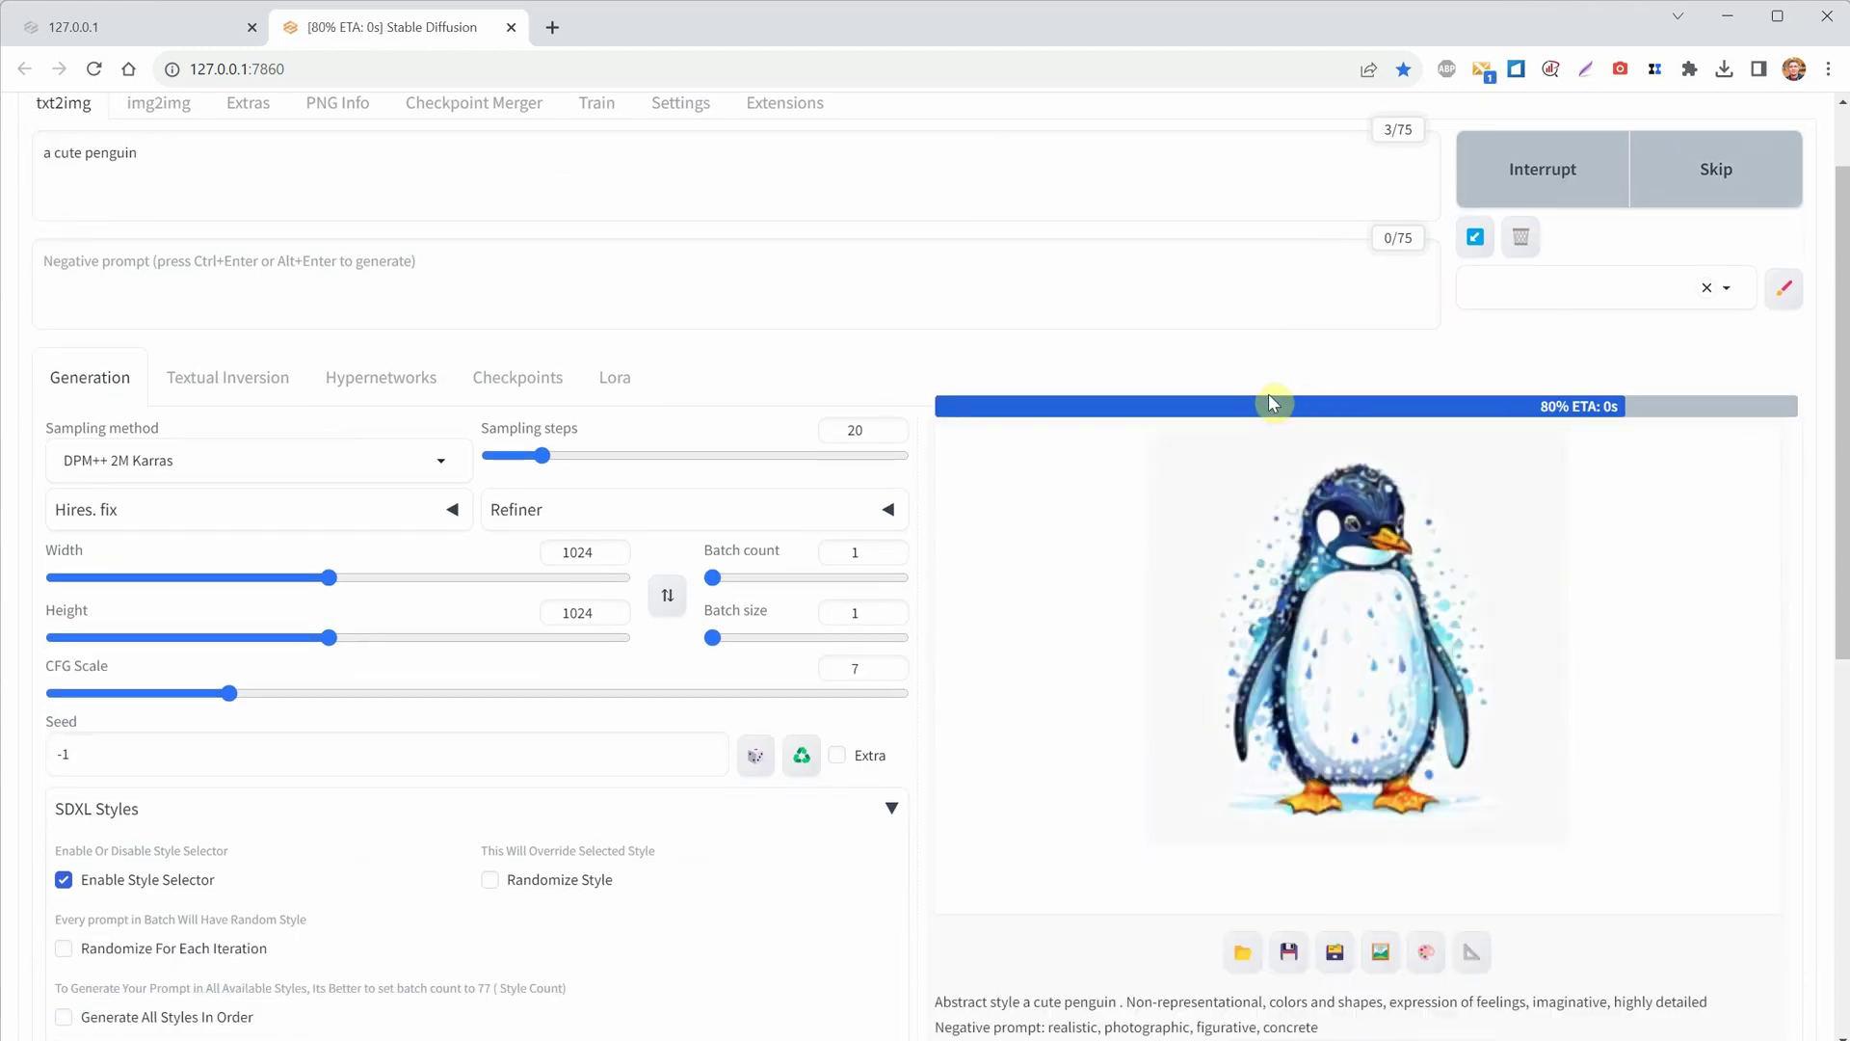
scroll(1272, 401, down, 1)
scroll(1262, 390, down, 7)
click(576, 742)
scroll(1280, 504, up, 8)
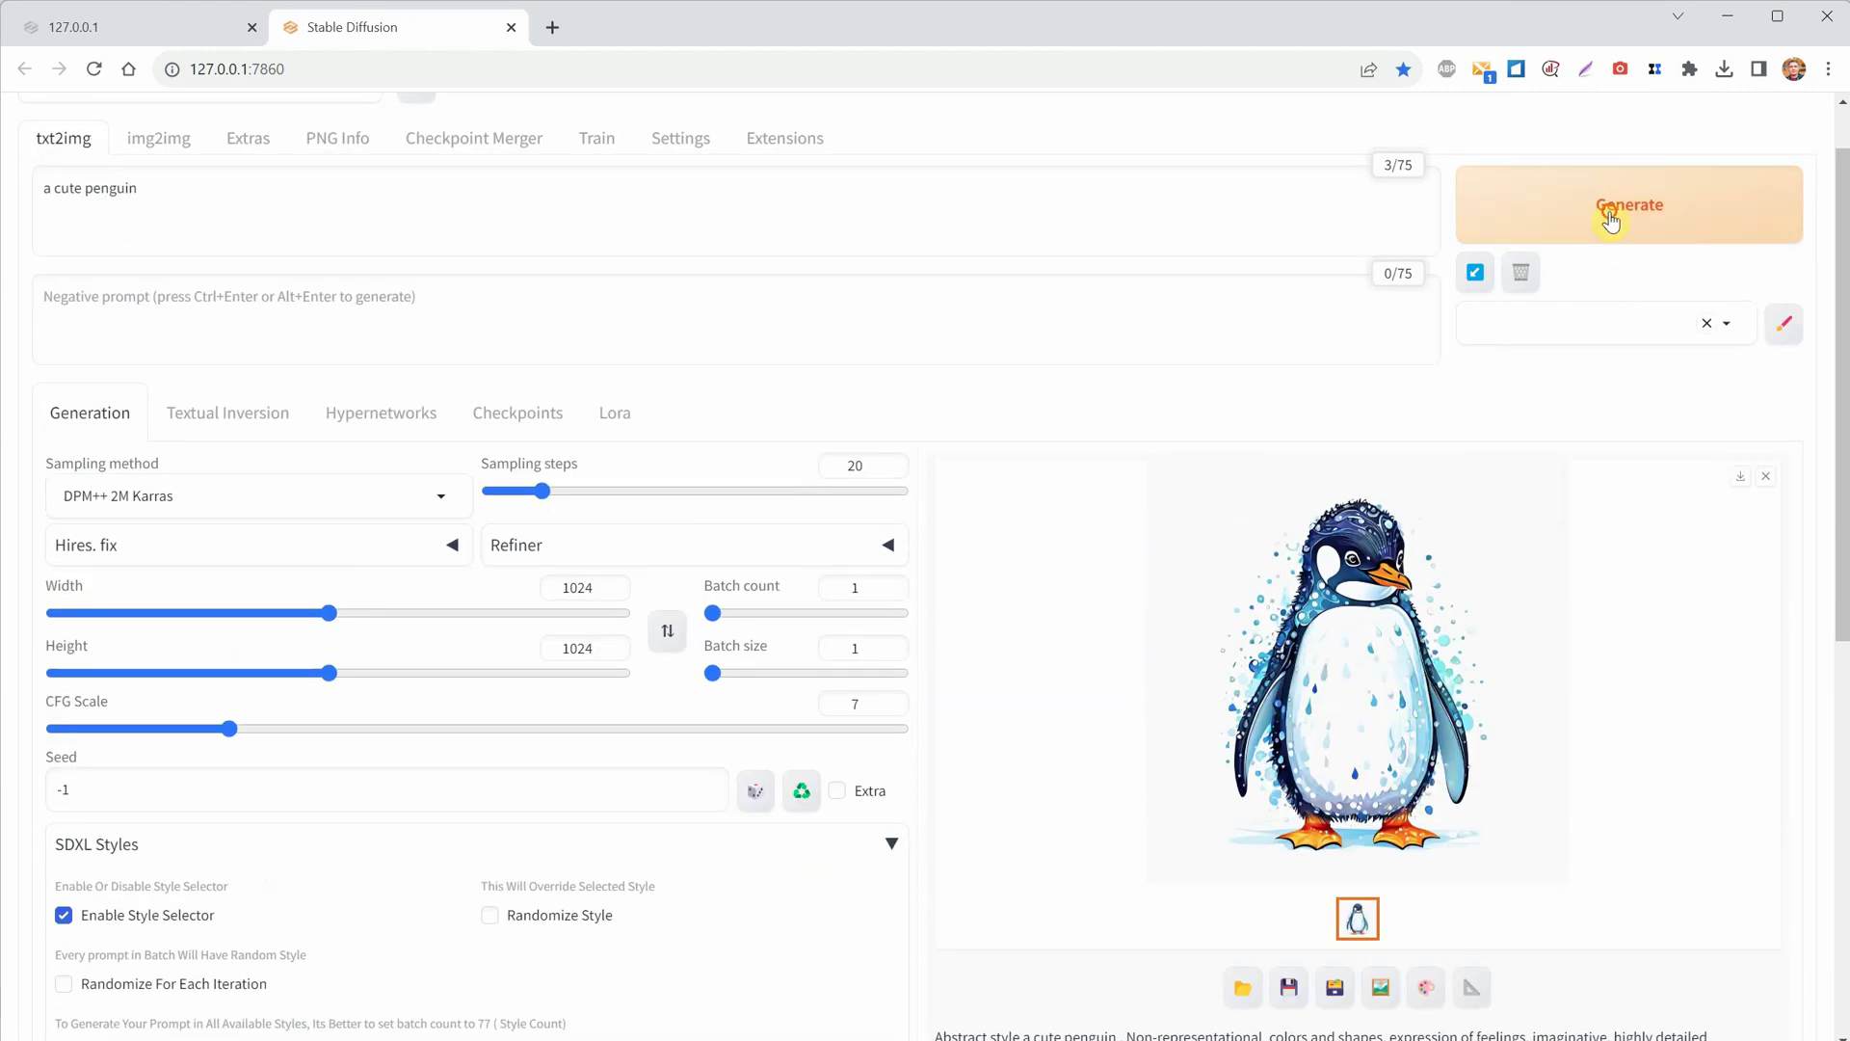
click(1504, 212)
Generate the penguin in the Dreamscape style and view it full screen.
scroll(1450, 558, down, 2)
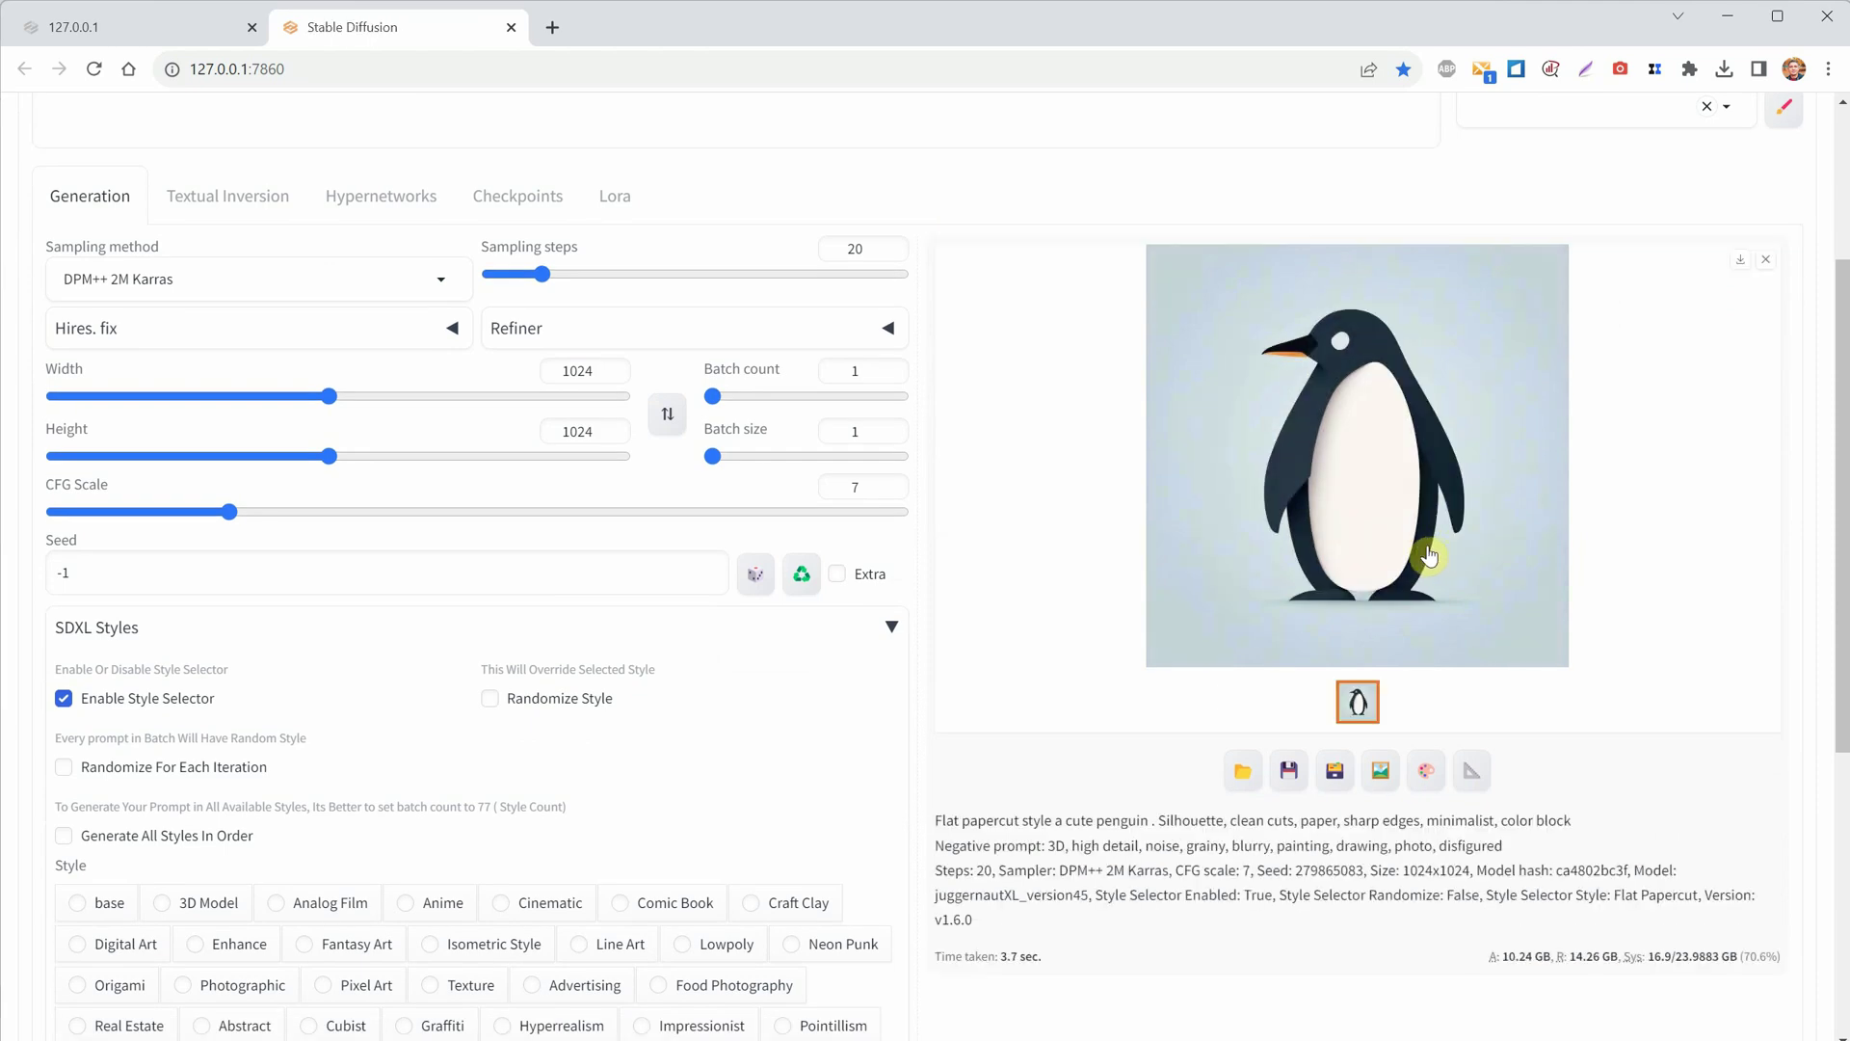
scroll(1426, 549, down, 4)
scroll(1508, 363, up, 8)
click(1475, 285)
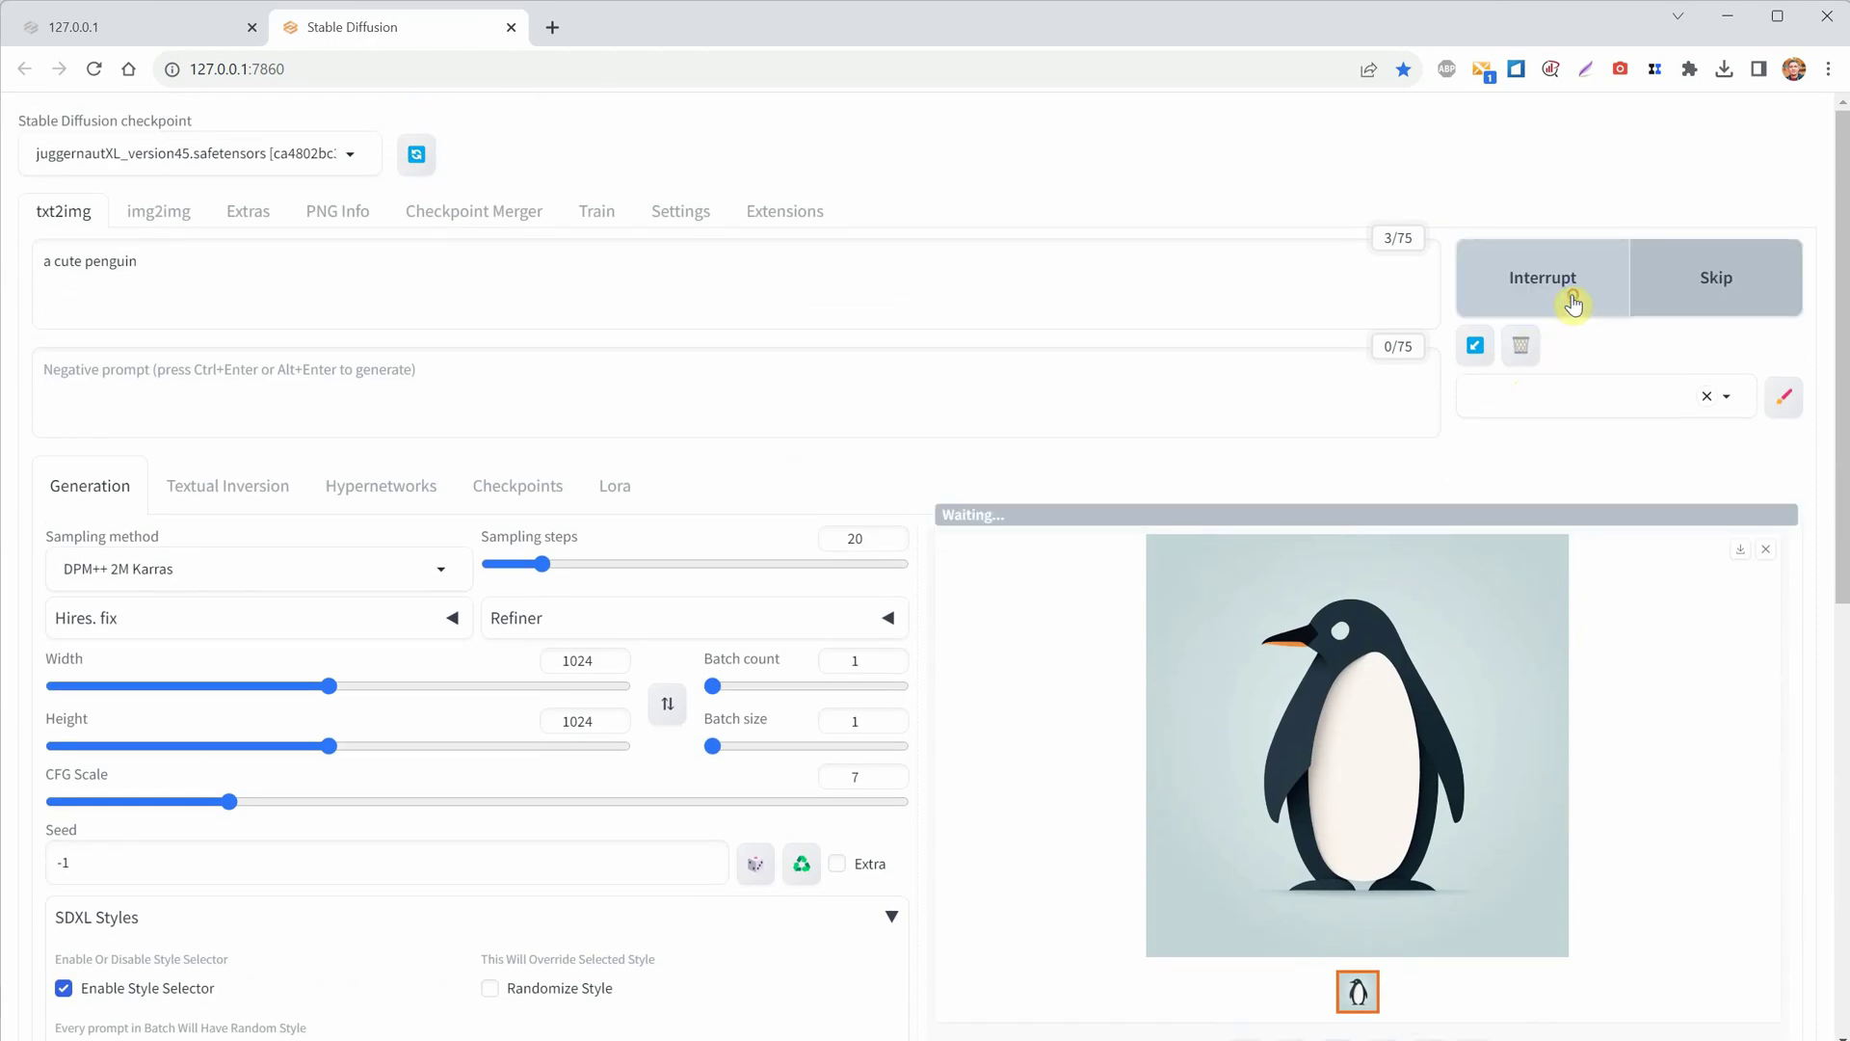
scroll(1516, 390, down, 1)
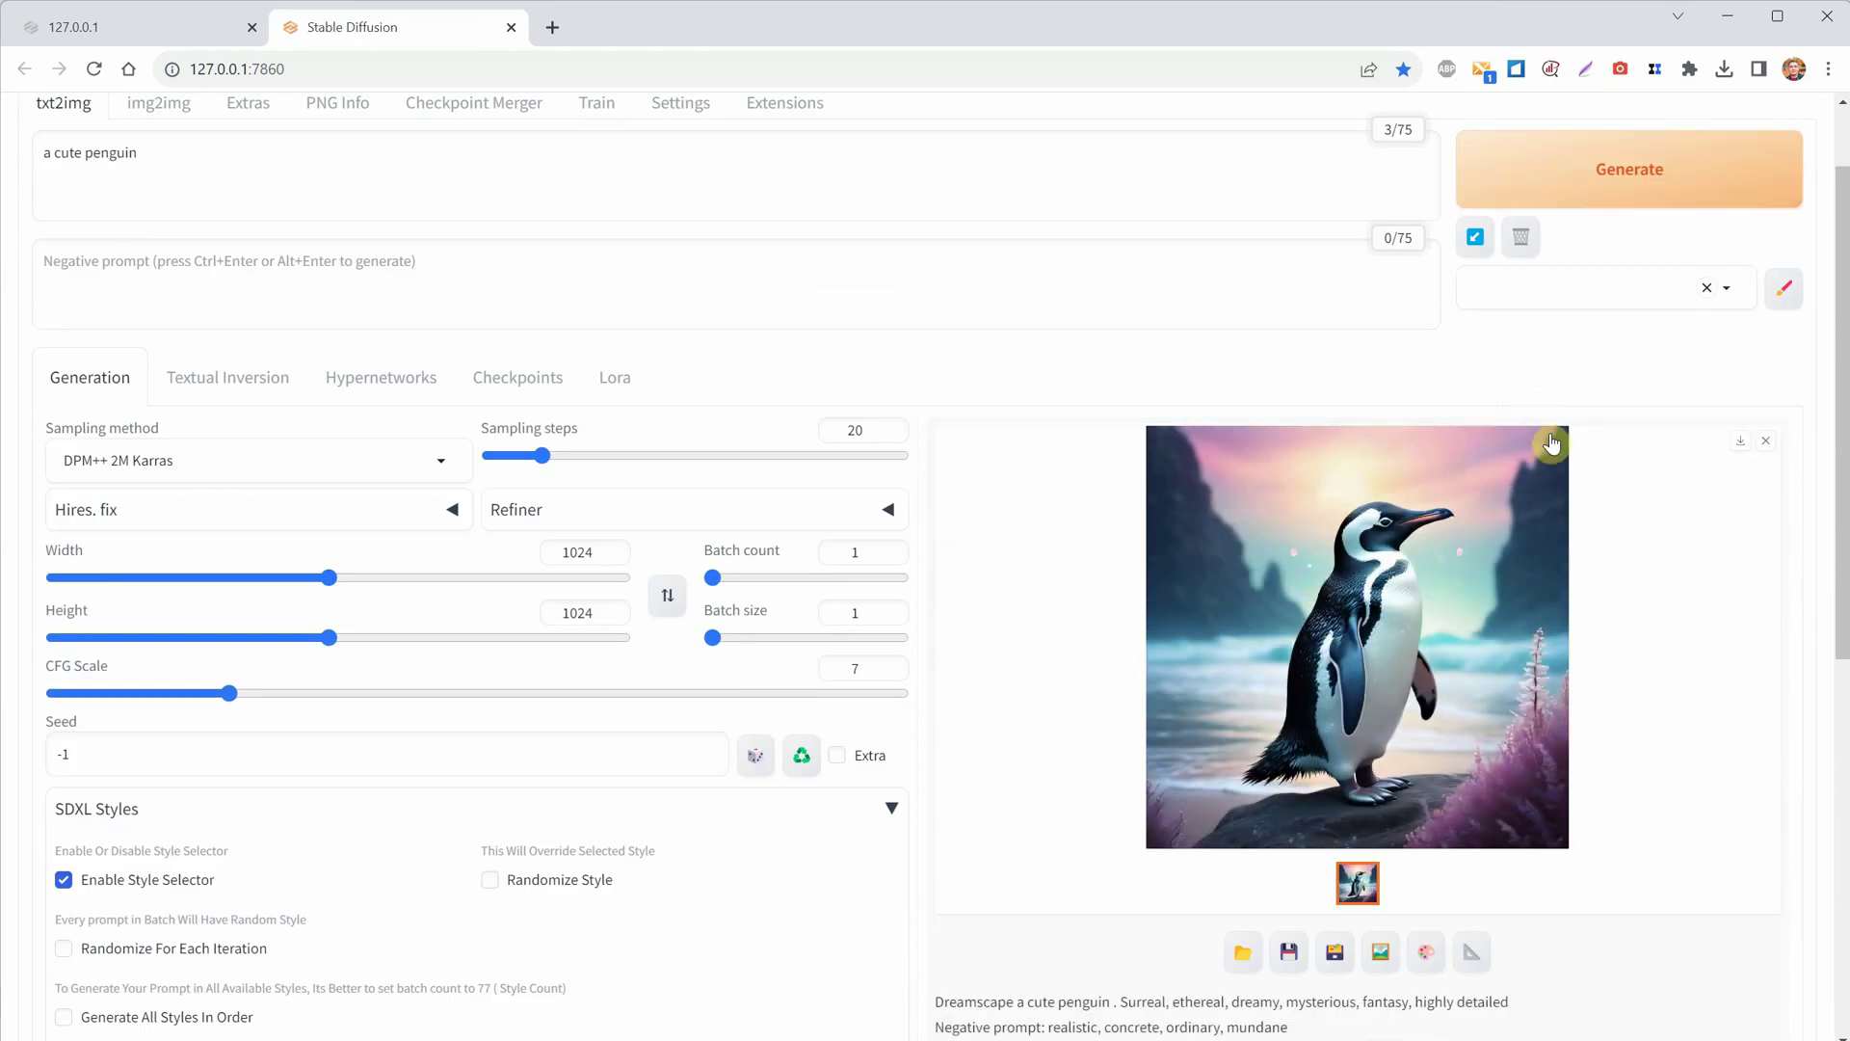
click(1474, 584)
click(1789, 132)
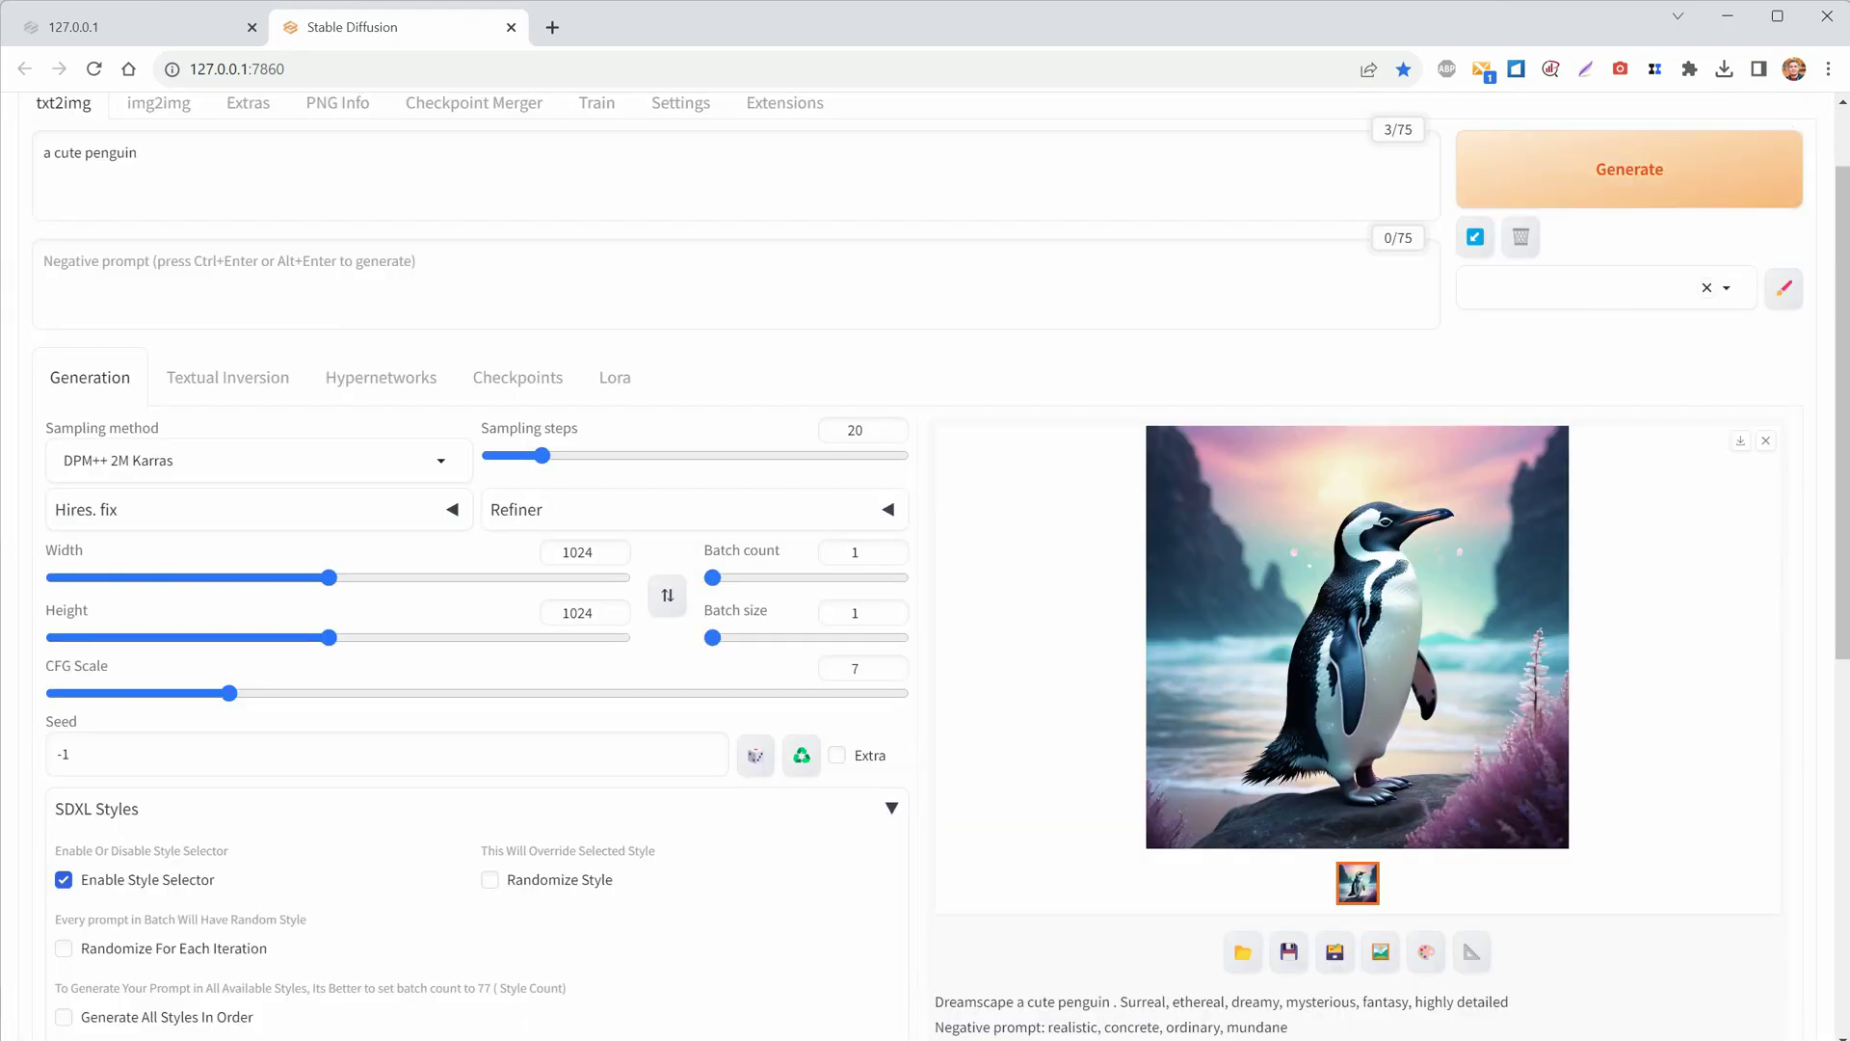